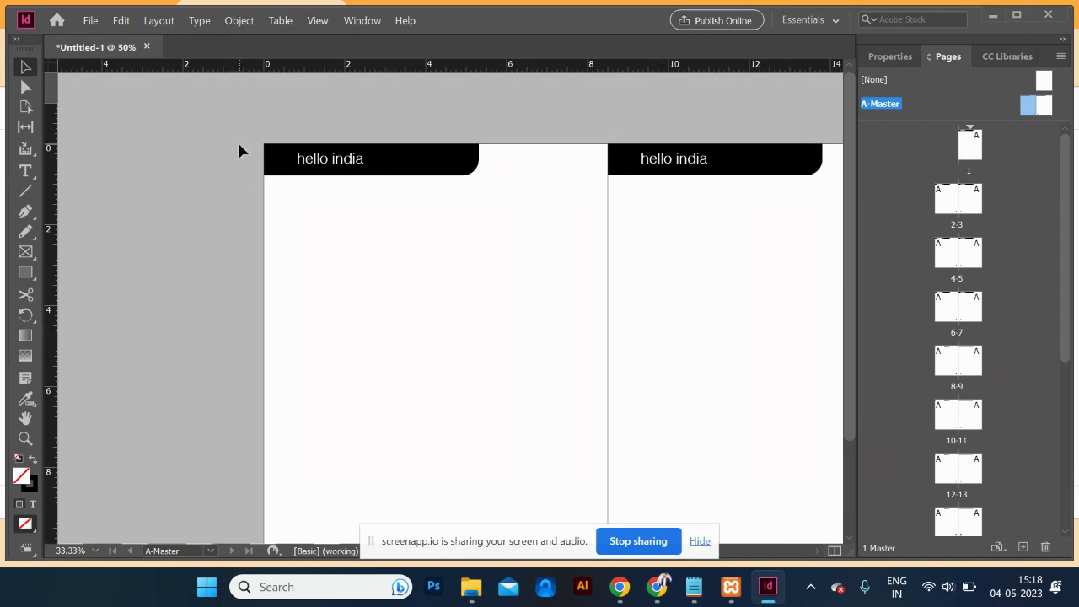
# Switch to File Explorer and look through the Documents folder for a logo image to place in the layout.
pyautogui.hotkey('alt', 'Tab')
pyautogui.hotkey('alt', 'Tab')
pyautogui.hotkey('alt', 'Tab')
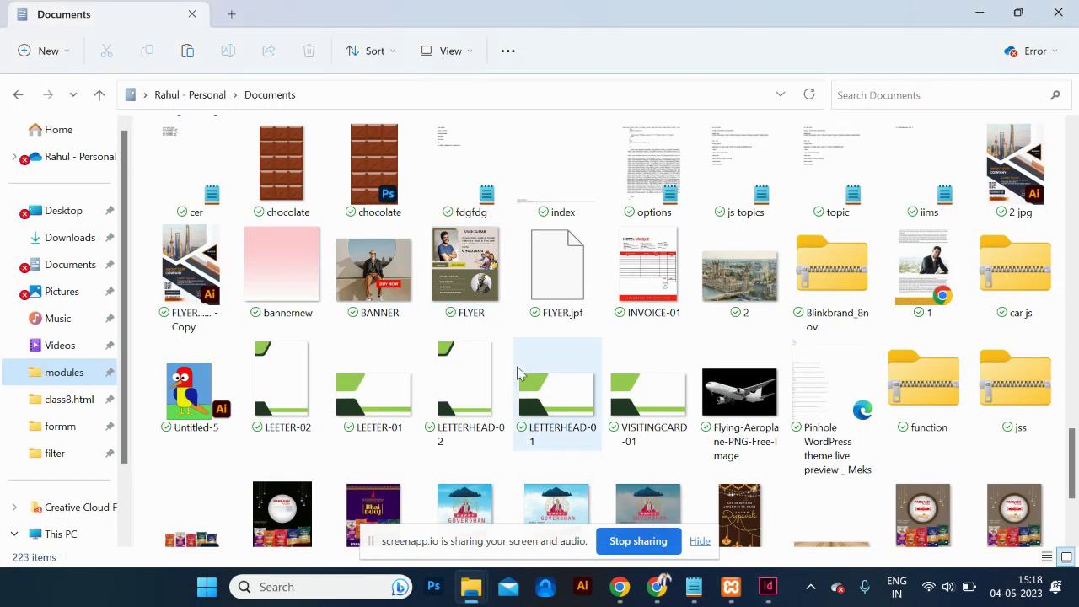
pyautogui.scroll(-5, 518, 374)
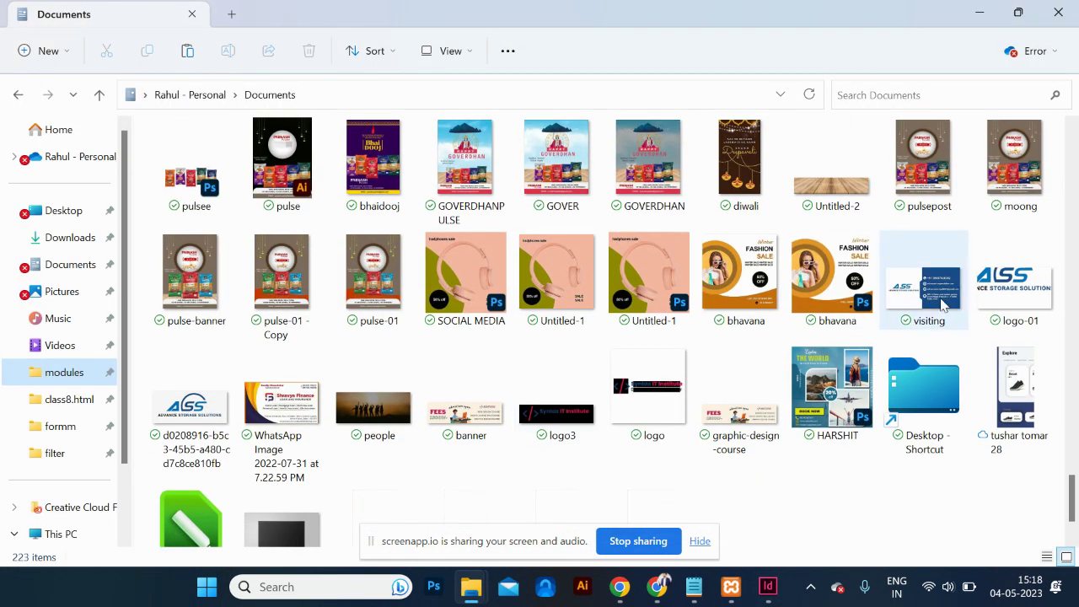
pyautogui.click(1022, 305)
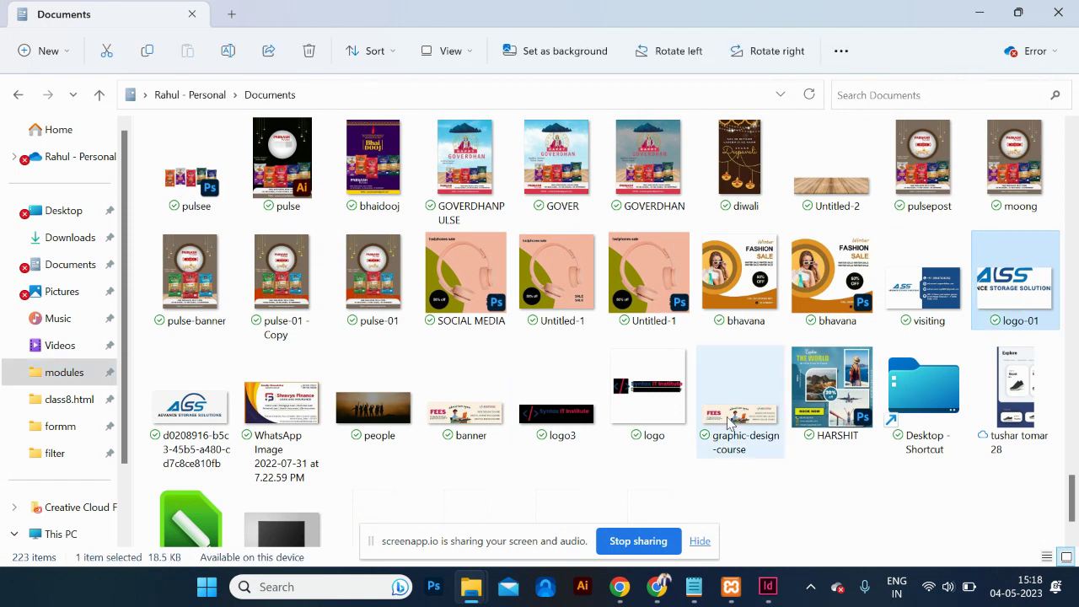
pyautogui.scroll(-1, 727, 416)
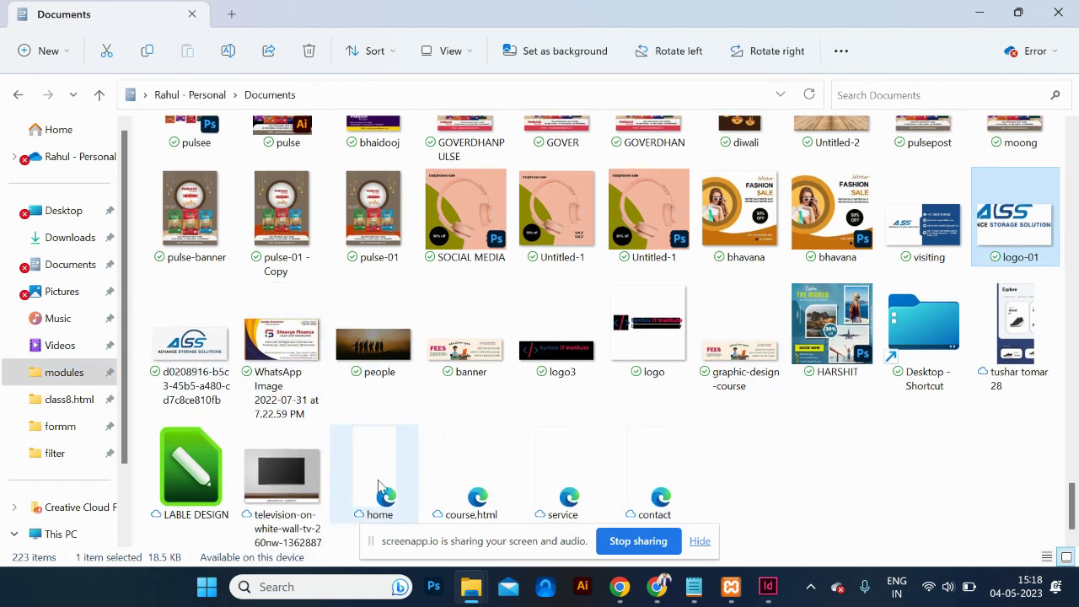
pyautogui.scroll(-1, 380, 482)
pyautogui.scroll(10, 380, 483)
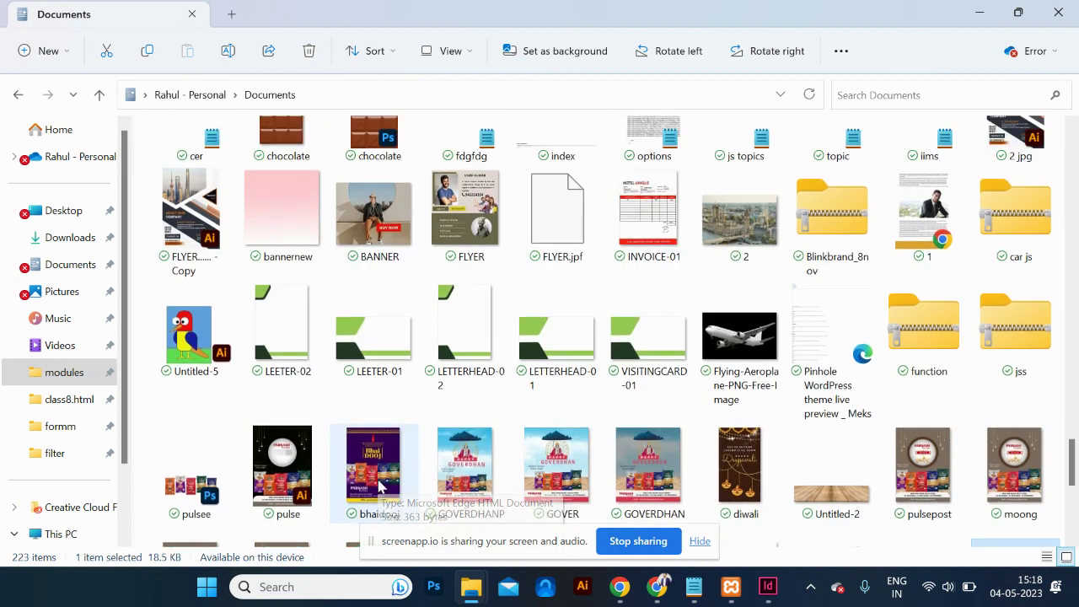
pyautogui.scroll(8, 379, 486)
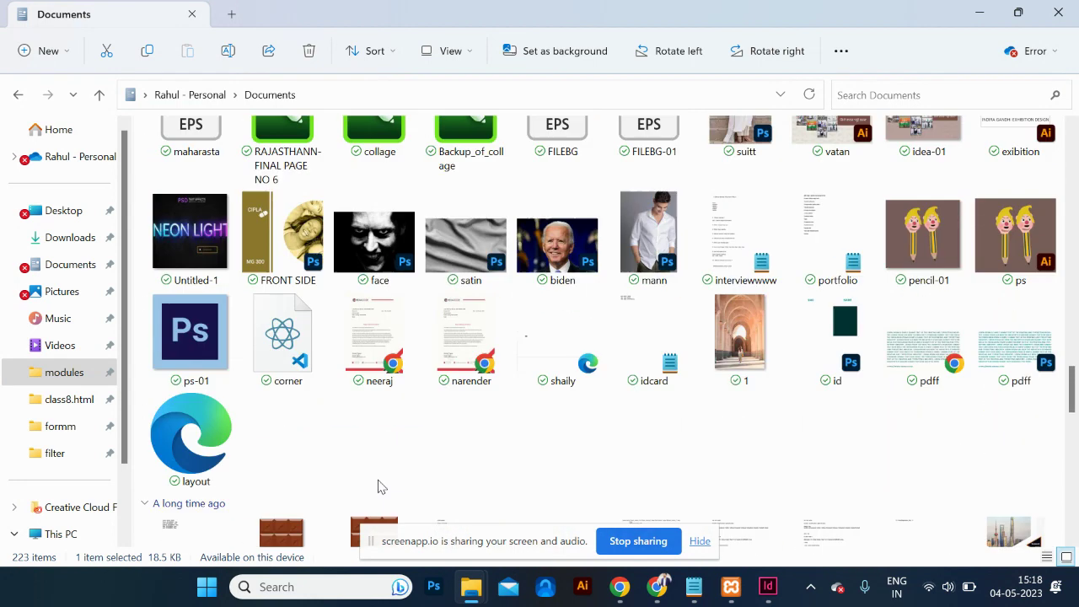
pyautogui.scroll(8, 378, 487)
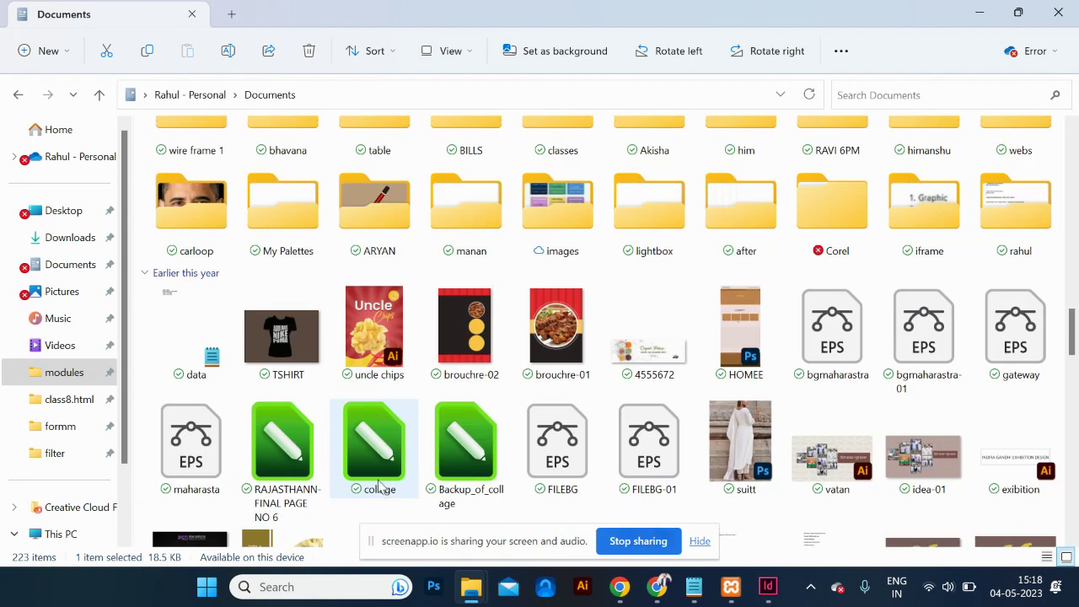
pyautogui.scroll(8, 377, 482)
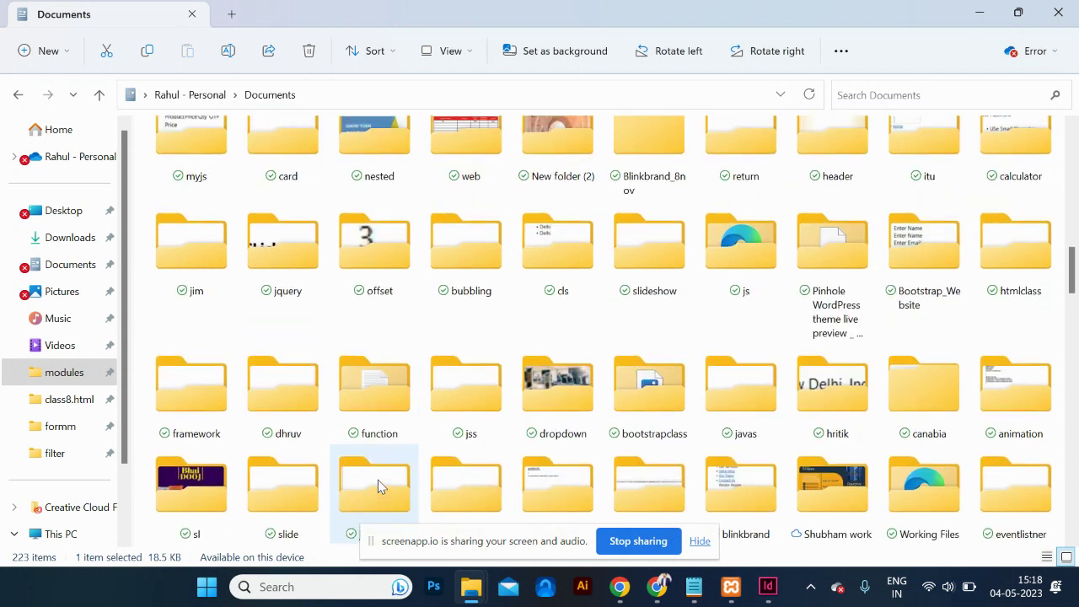
pyautogui.scroll(8, 378, 486)
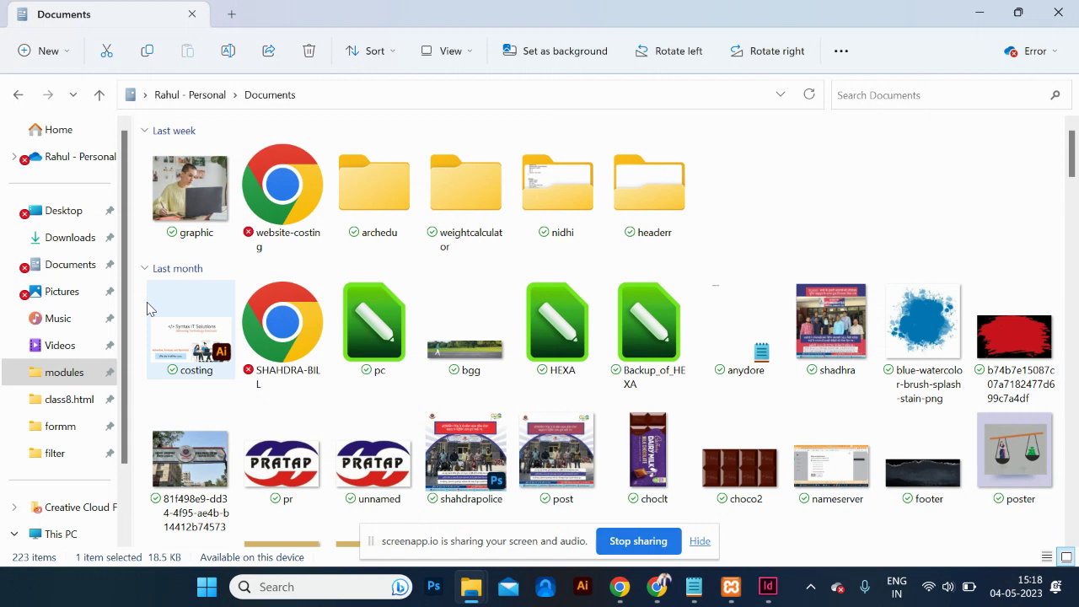
# Look through the Downloads folder for a logo image, including the RESPONSIVE_BLOG_SITE_IN_PHP_WITH_SOURCE_CODE folder and its Responsive Blog Site PHP subfolder.
pyautogui.click(53, 244)
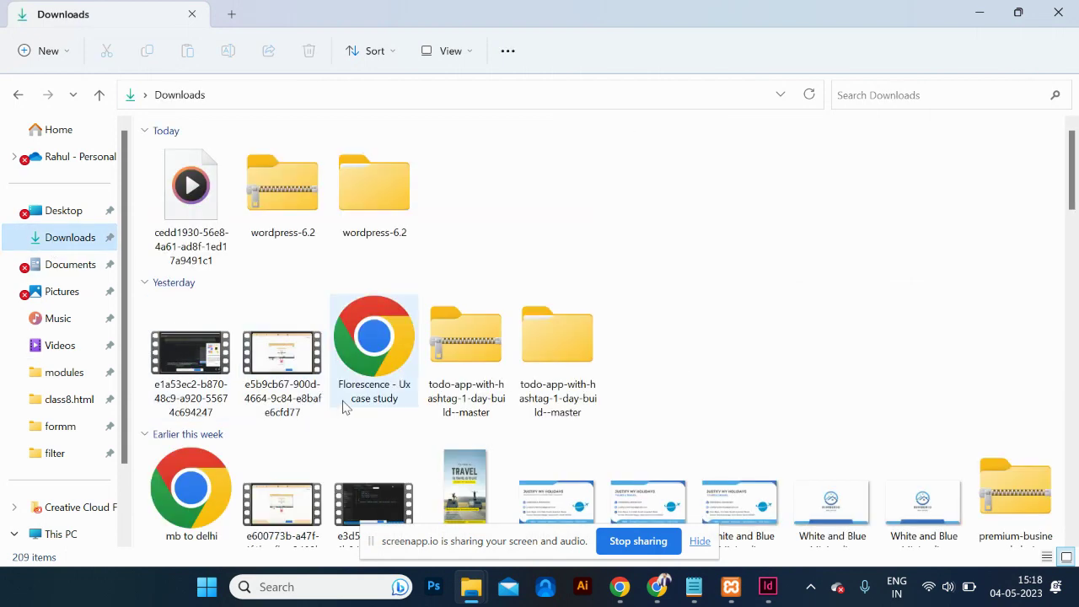
pyautogui.scroll(-5, 439, 452)
pyautogui.scroll(-10, 439, 455)
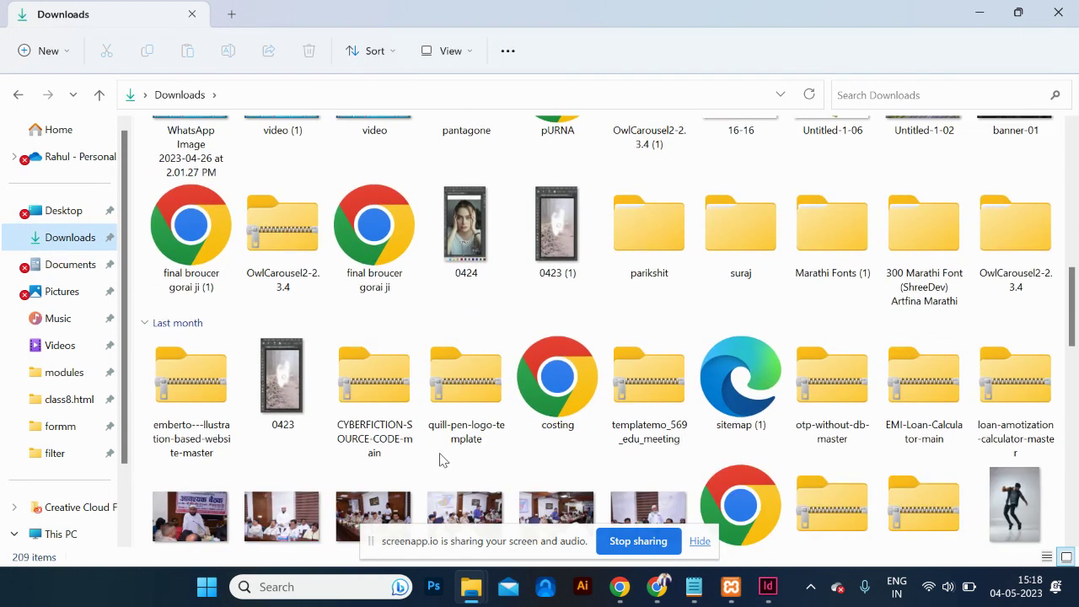
pyautogui.scroll(-10, 439, 459)
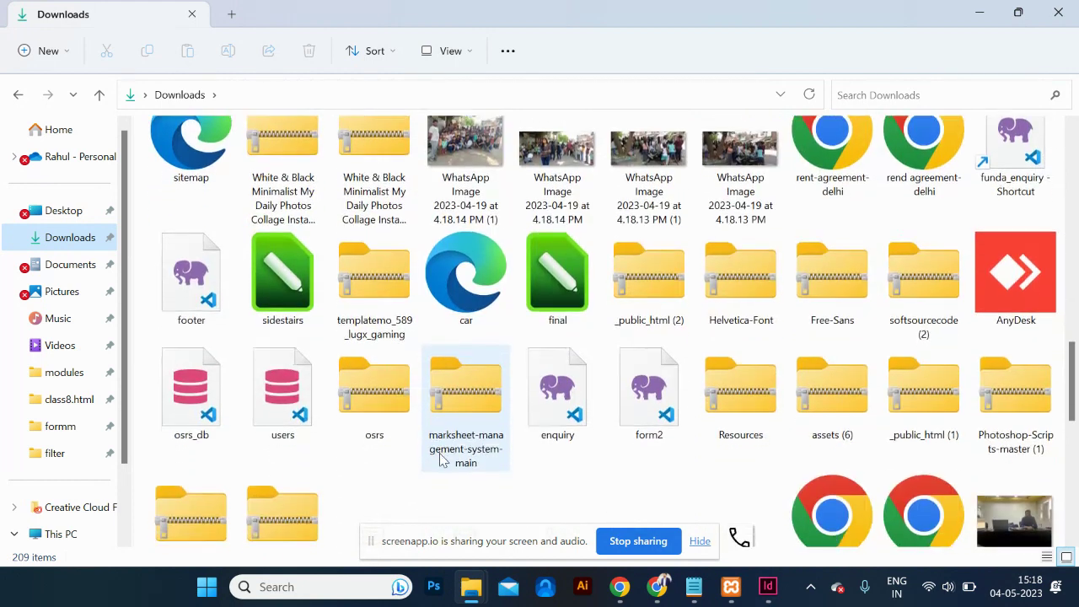
pyautogui.scroll(-10, 439, 460)
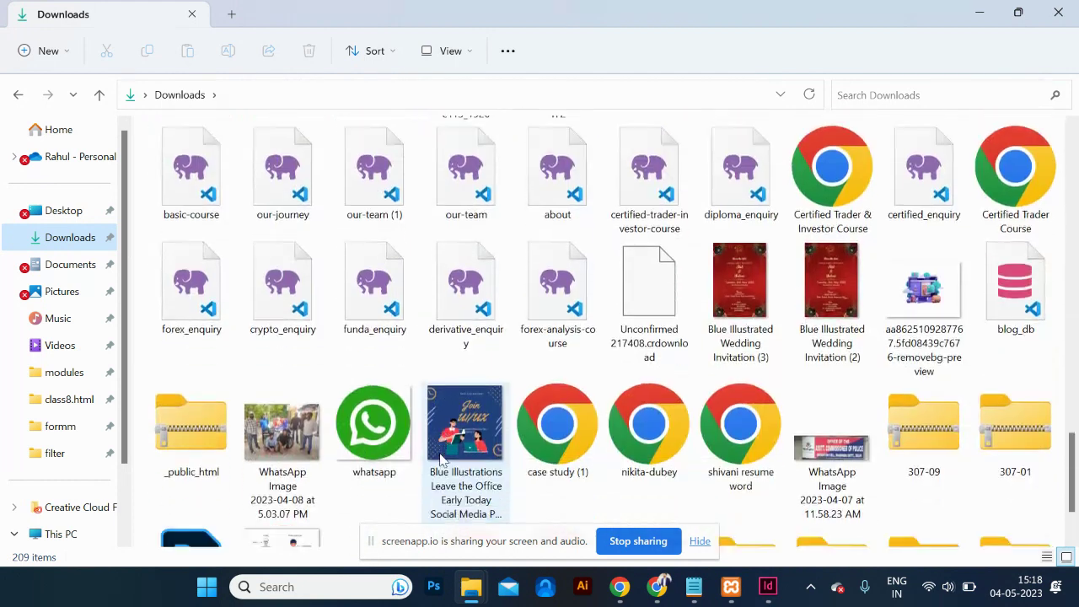
pyautogui.scroll(-3, 439, 459)
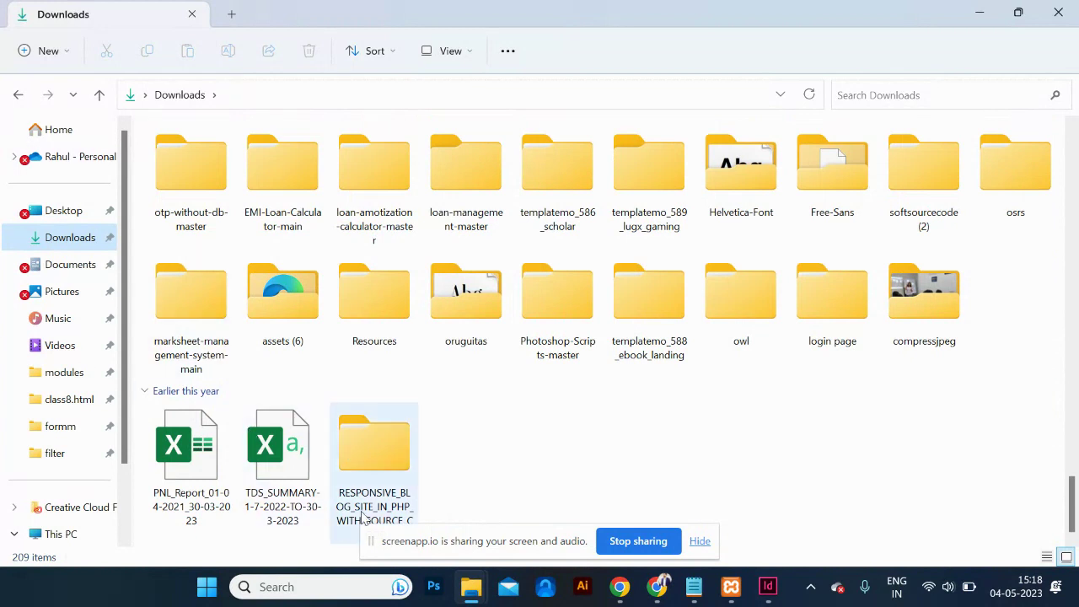
pyautogui.doubleClick(382, 455)
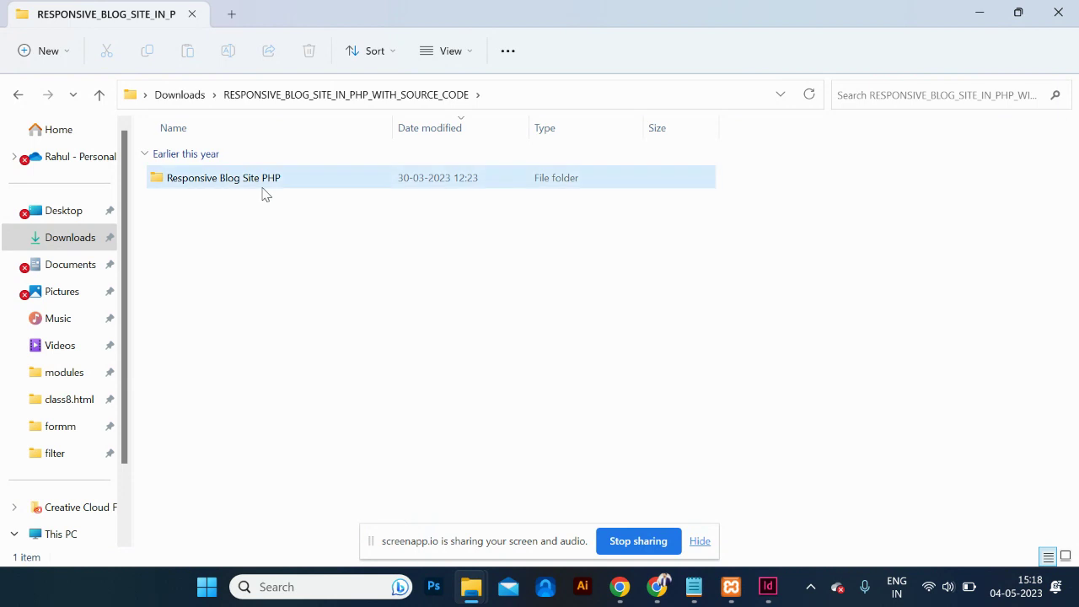
pyautogui.doubleClick(262, 187)
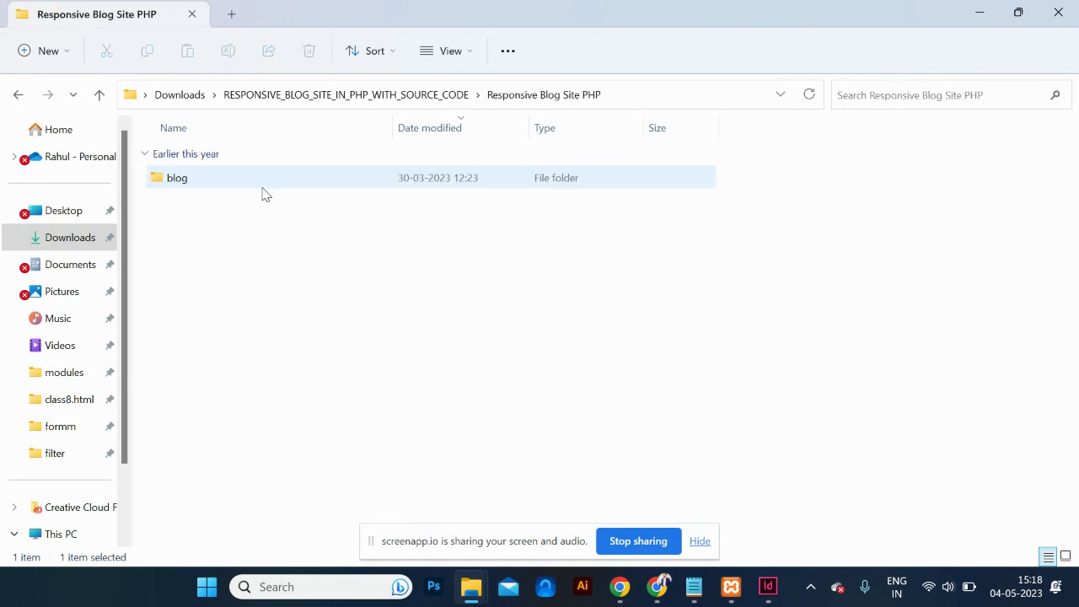
# Bring the PRATAP logo image "unnamed" from Documents into InDesign and place it mid-page on the left A-Master page, about 3.33 in wide.
pyautogui.click(56, 273)
pyautogui.scroll(-2, 404, 354)
pyautogui.scroll(-2, 404, 350)
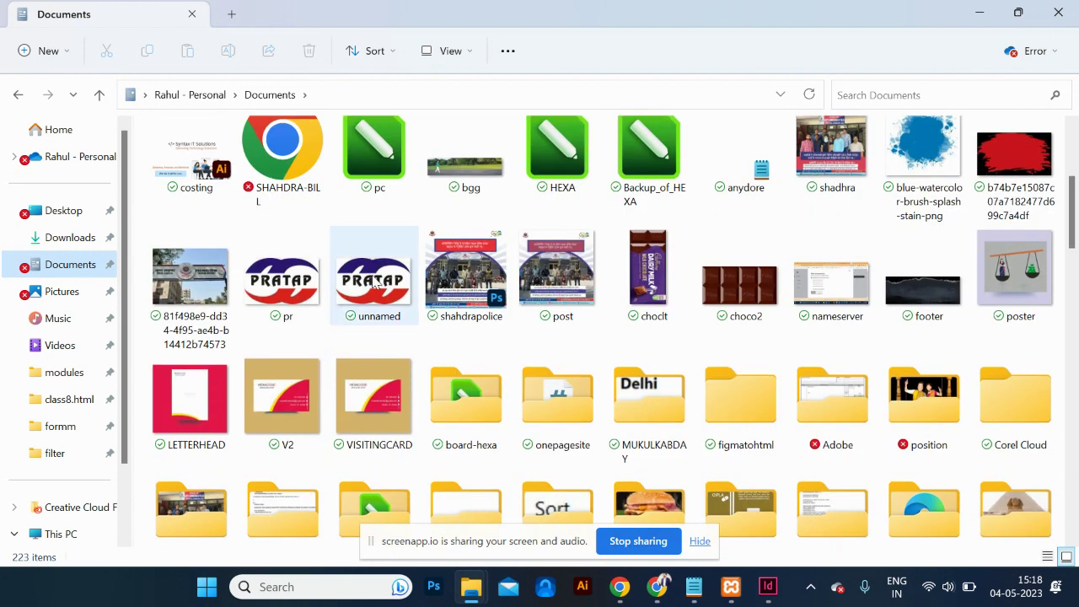
pyautogui.click(408, 282)
pyautogui.moveTo(407, 282); pyautogui.dragTo(544, 376)
pyautogui.hotkey('alt', 'Tab')
pyautogui.hscroll(4, 477, 357)
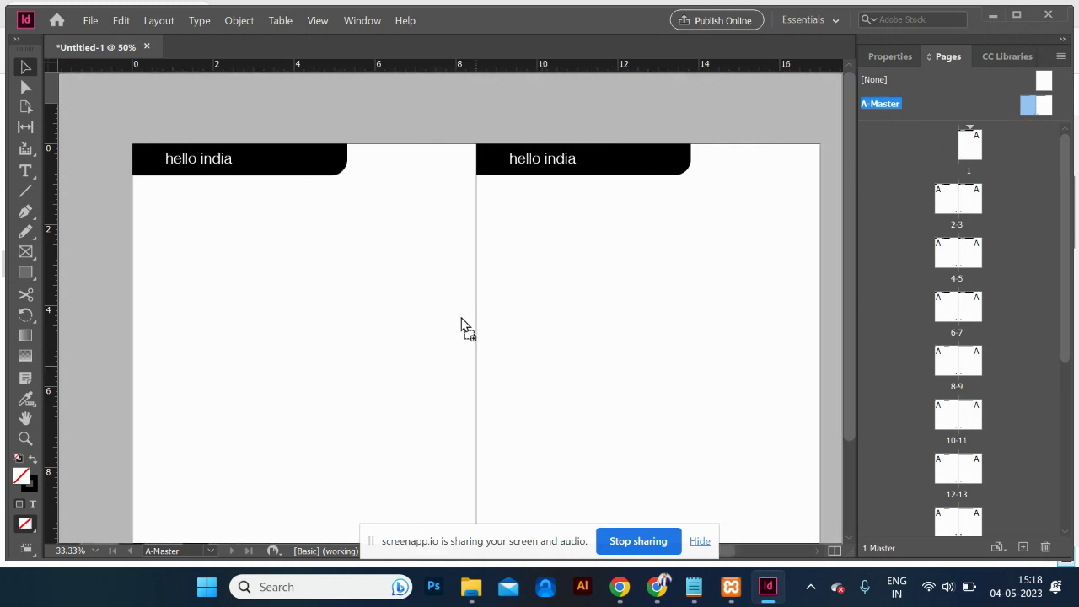
pyautogui.moveTo(246, 314); pyautogui.dragTo(338, 406)
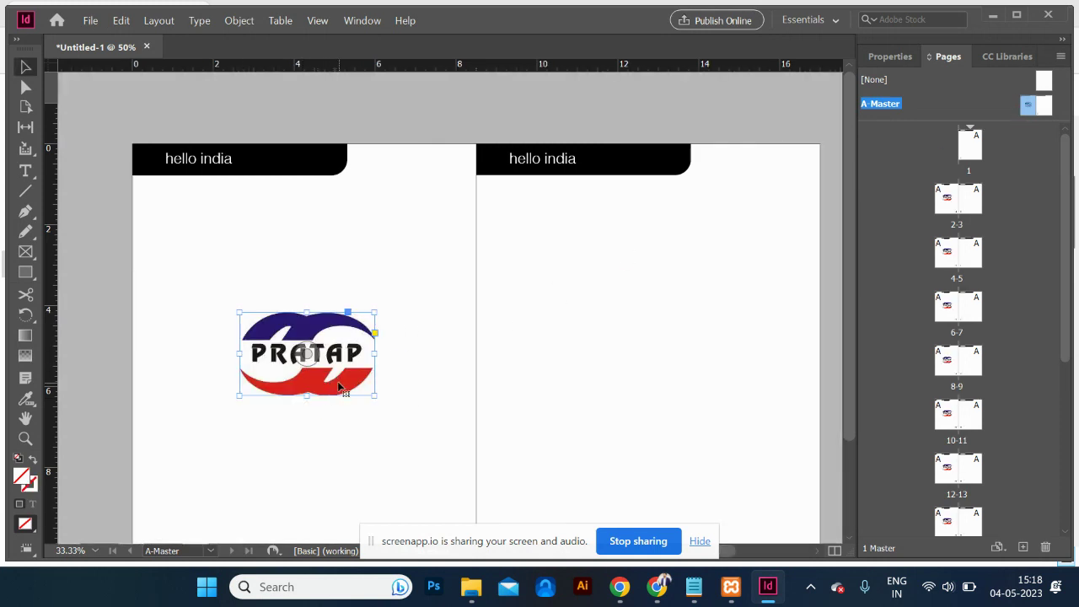
# Set the opacity of the placed PRATAP logo to 20%.
pyautogui.click(887, 63)
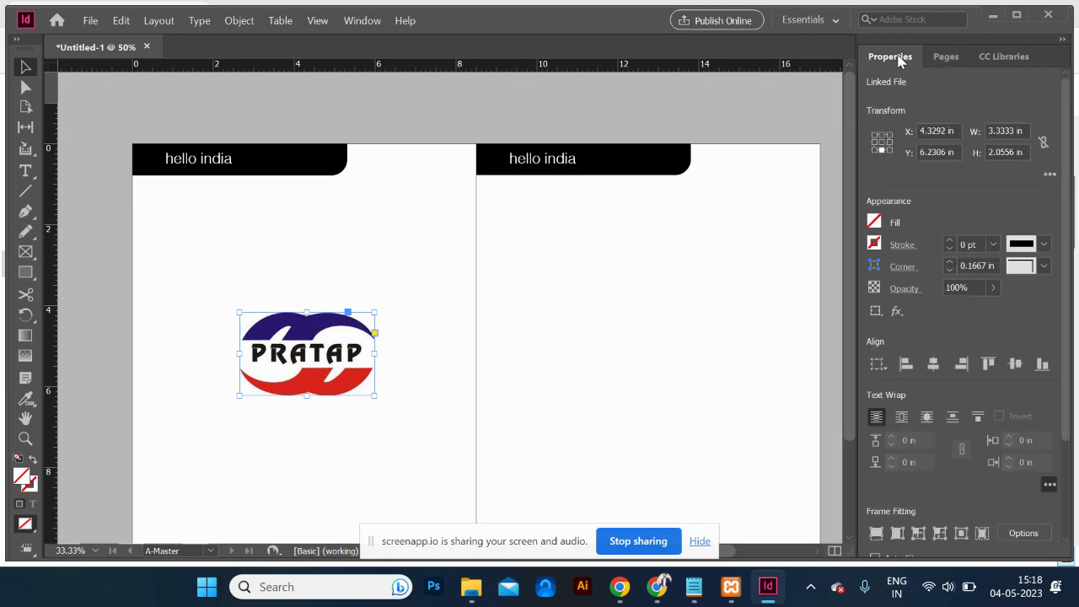
pyautogui.doubleClick(956, 287)
pyautogui.write('20')
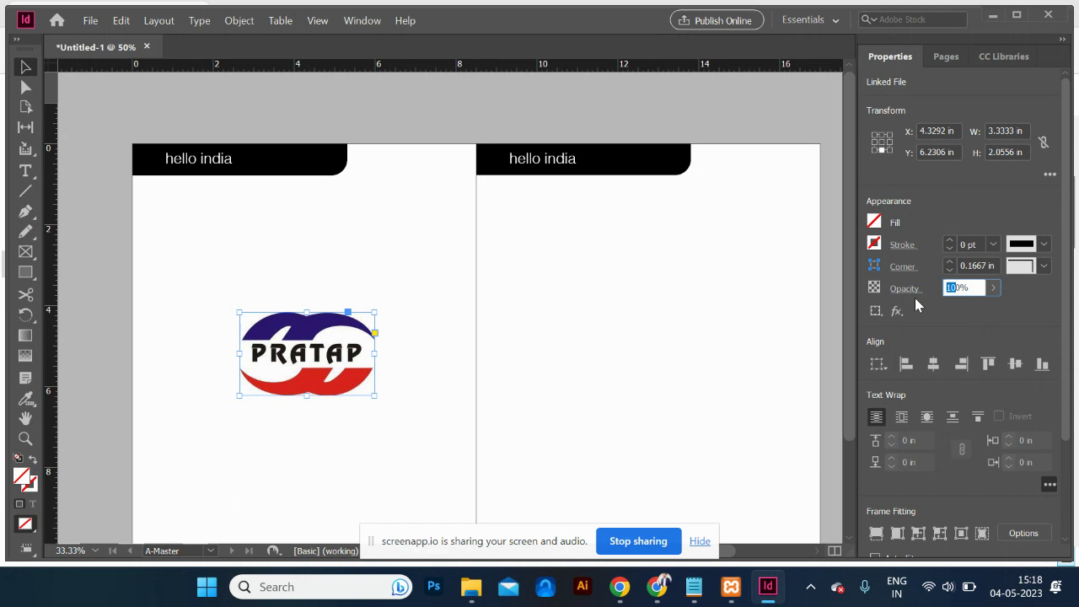
pyautogui.press('Return')
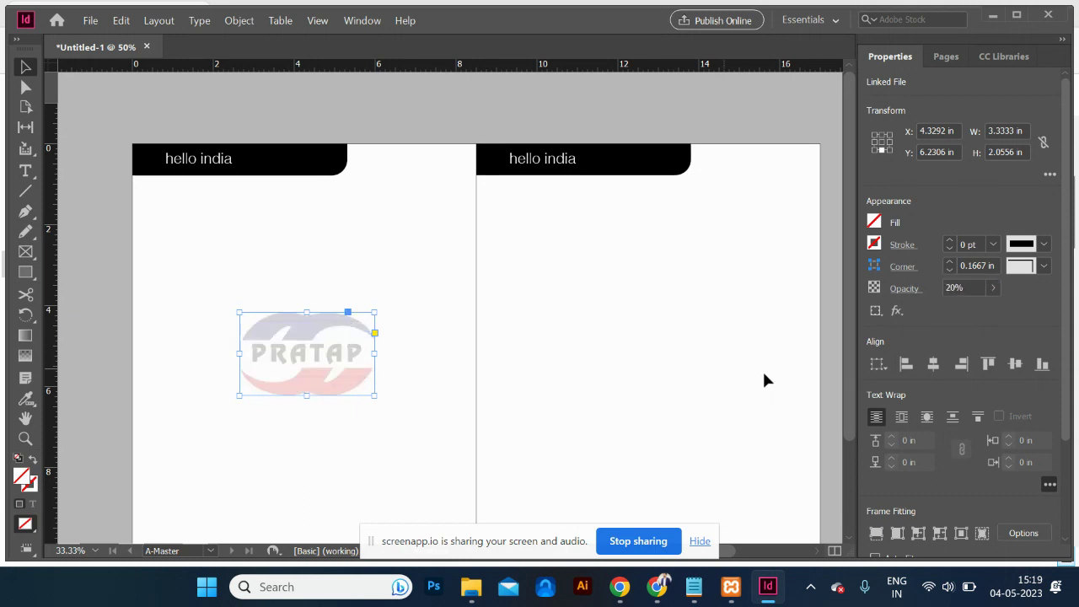
# Shrink the faded logo to about 2.05 × 1.35 in and reposition it near the middle of the left master page.
pyautogui.moveTo(377, 309)
pyautogui.mouseDown()
pyautogui.moveTo(472, 239)
pyautogui.moveTo(360, 321)
pyautogui.mouseUp()
pyautogui.hotkey('ctrl', 'z')
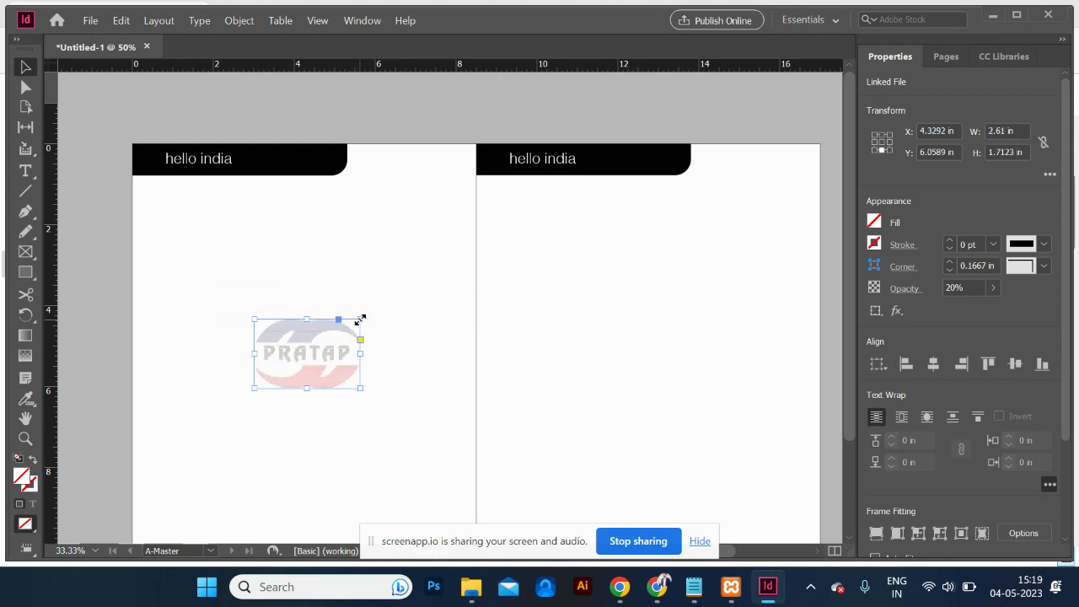
pyautogui.moveTo(360, 320)
pyautogui.mouseDown()
pyautogui.moveTo(388, 294)
pyautogui.moveTo(352, 320)
pyautogui.moveTo(373, 299)
pyautogui.moveTo(366, 306)
pyautogui.moveTo(386, 297)
pyautogui.moveTo(357, 324)
pyautogui.moveTo(376, 296)
pyautogui.moveTo(397, 295)
pyautogui.moveTo(349, 329)
pyautogui.mouseUp()
pyautogui.moveTo(320, 368); pyautogui.dragTo(292, 381)
pyautogui.click(305, 387)
pyautogui.click(413, 426)
# Duplicate the logo onto the right master page at the same height, and move both logos up together to Y 5.5 in.
pyautogui.scroll(-3, 413, 426)
pyautogui.moveTo(296, 283); pyautogui.dragTo(649, 278)
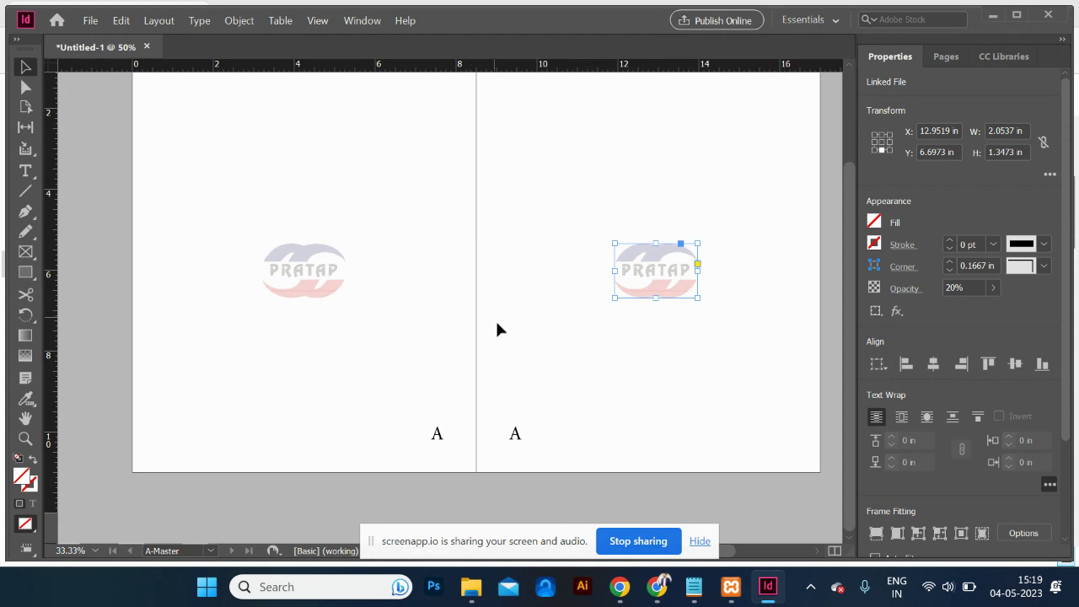
pyautogui.keyDown('shift'); pyautogui.click(320, 295); pyautogui.keyUp('shift')
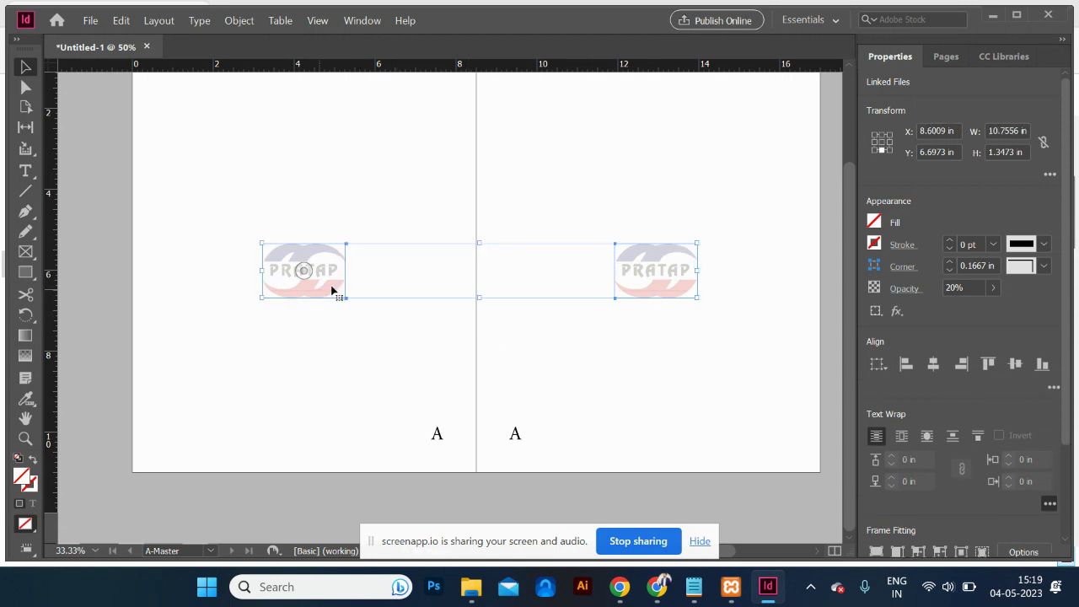
pyautogui.moveTo(331, 246); pyautogui.dragTo(331, 244)
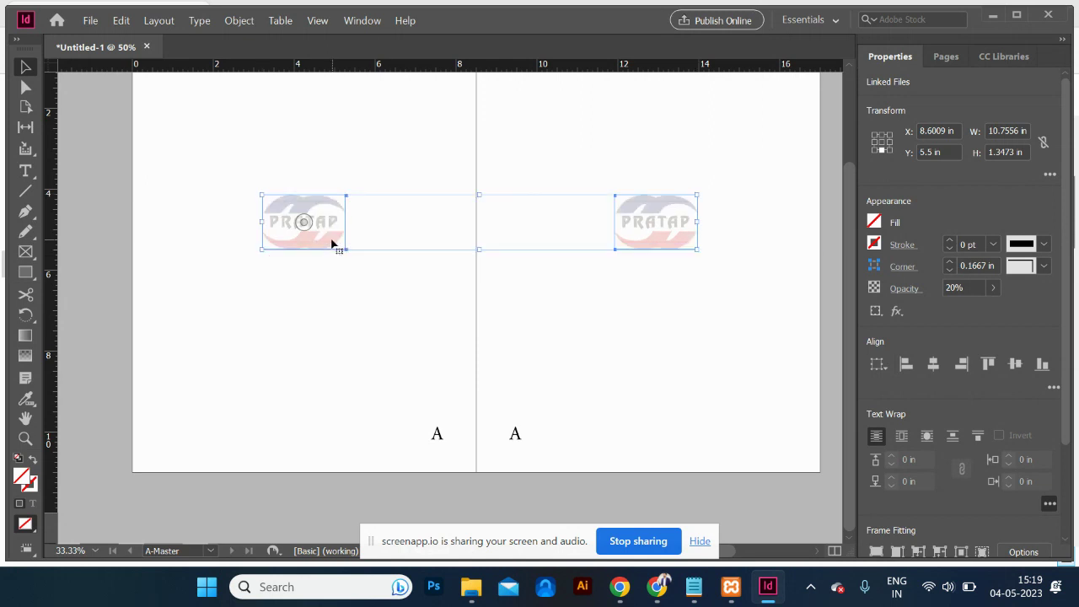
pyautogui.click(351, 307)
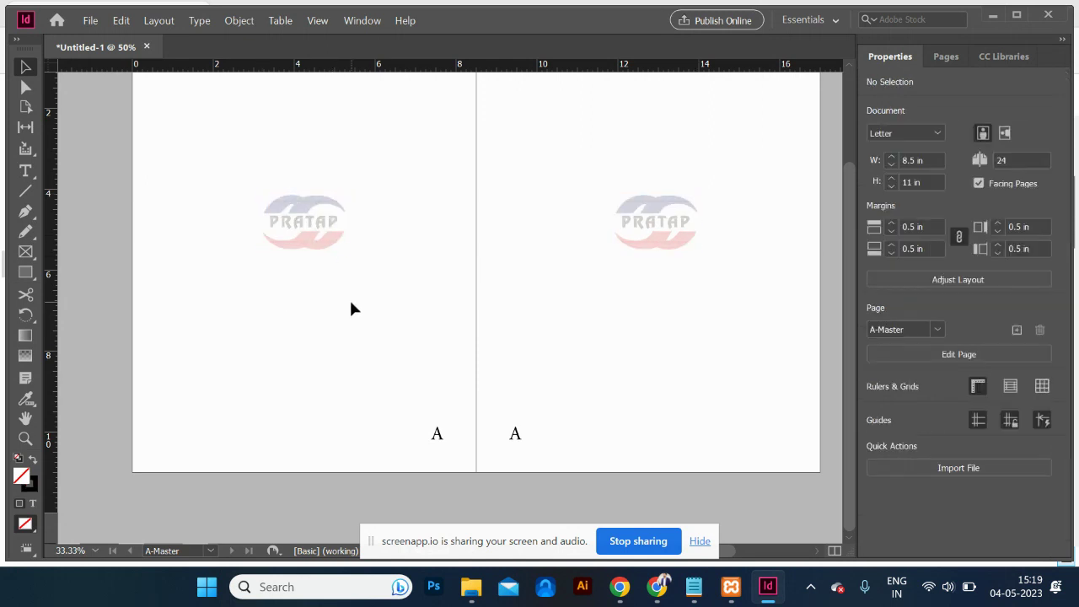
# Go to page 1 and check the logo watermark, header and page numbers throughout the document's spreads.
pyautogui.hotkey('ctrl', '-')
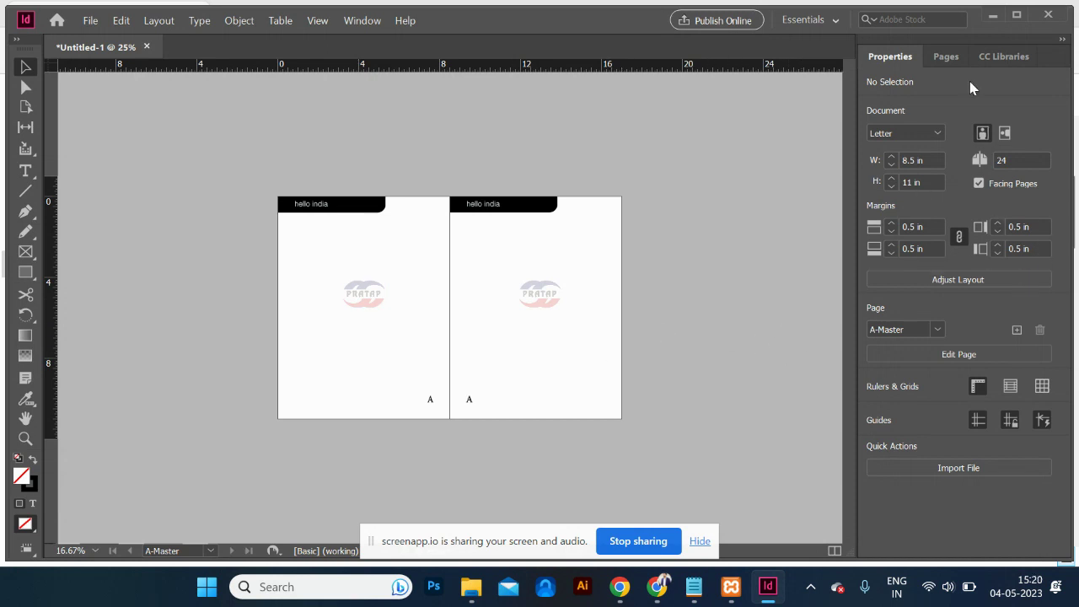
pyautogui.click(945, 57)
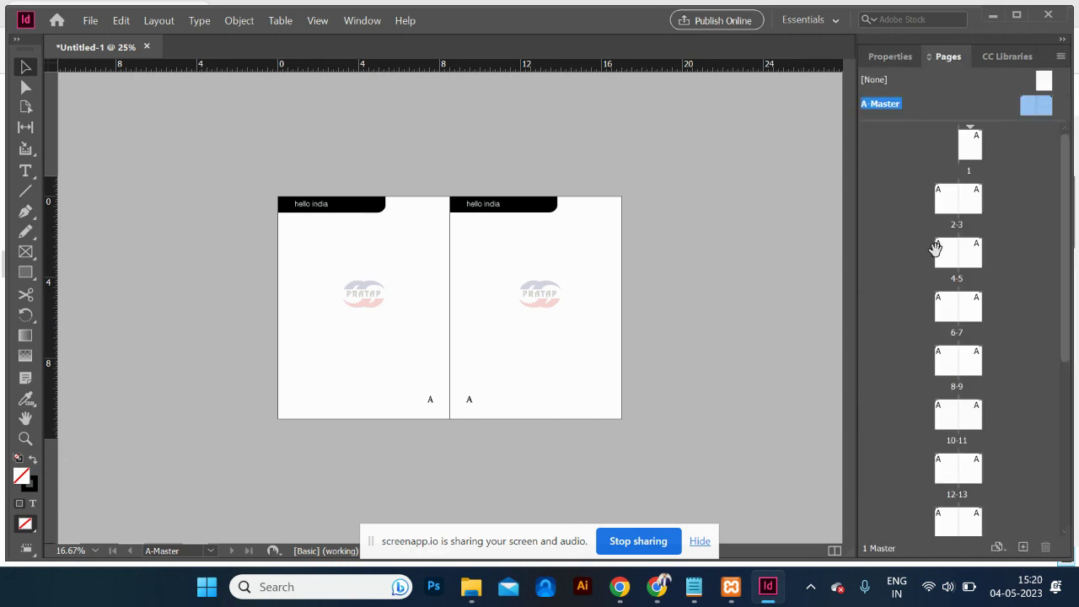
pyautogui.doubleClick(975, 148)
pyautogui.scroll(-10, 698, 310)
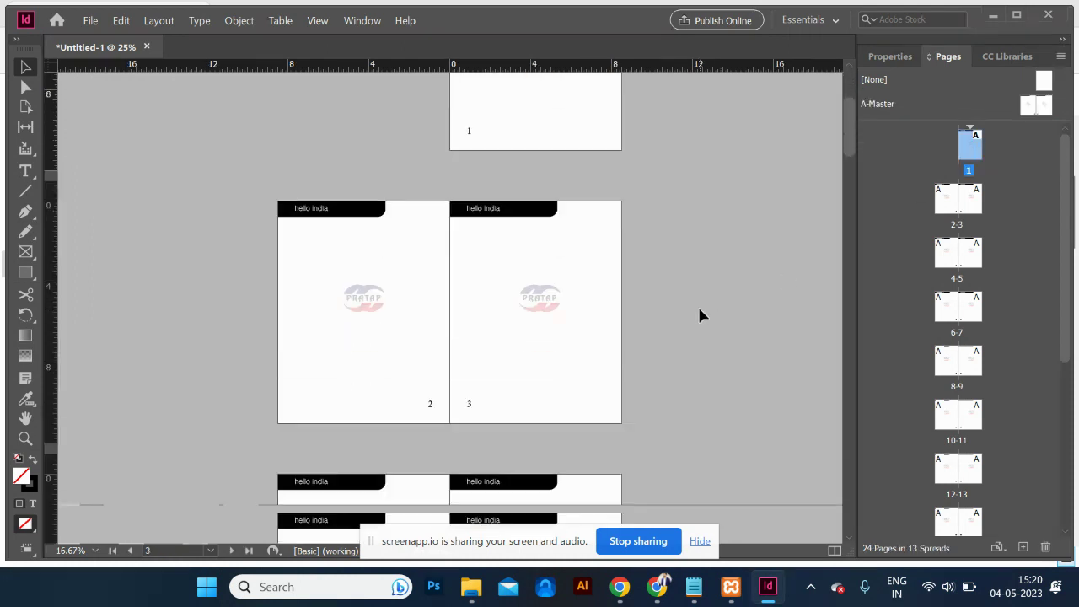
pyautogui.scroll(-15, 699, 311)
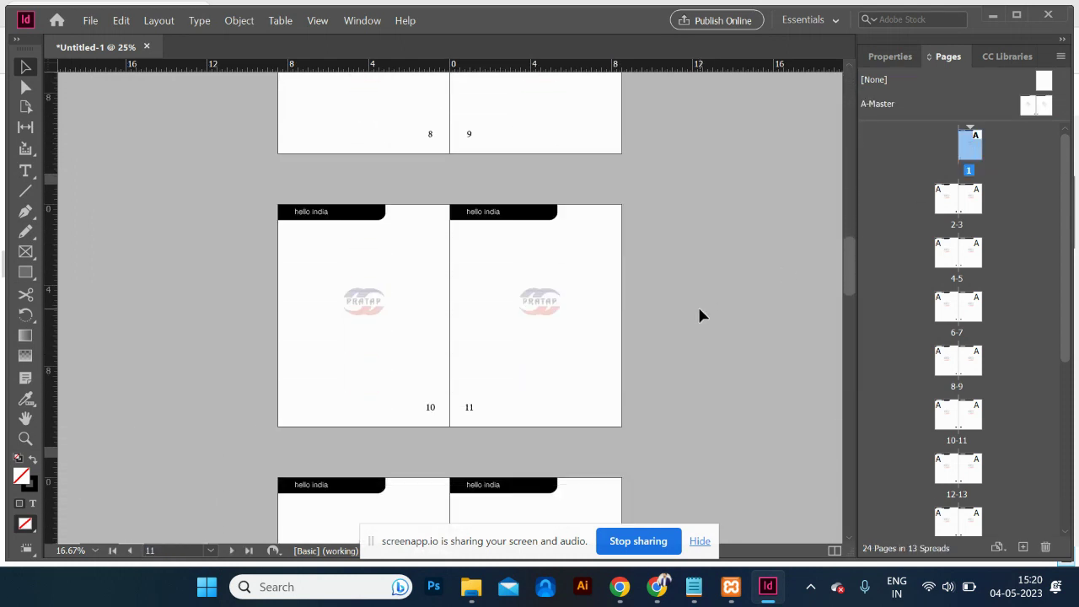
pyautogui.scroll(-12, 699, 315)
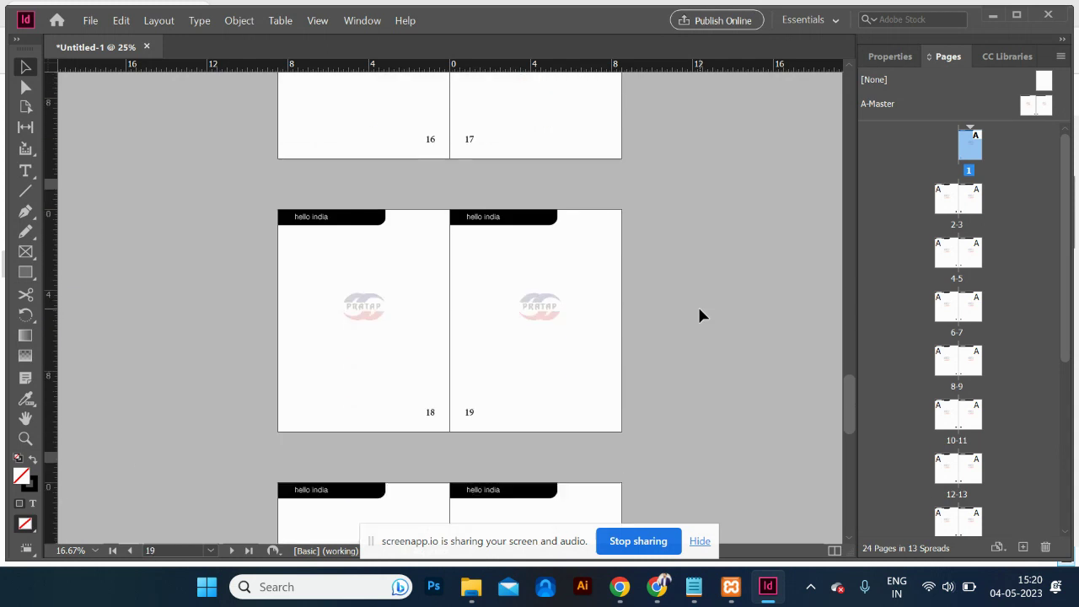
pyautogui.scroll(-3, 698, 314)
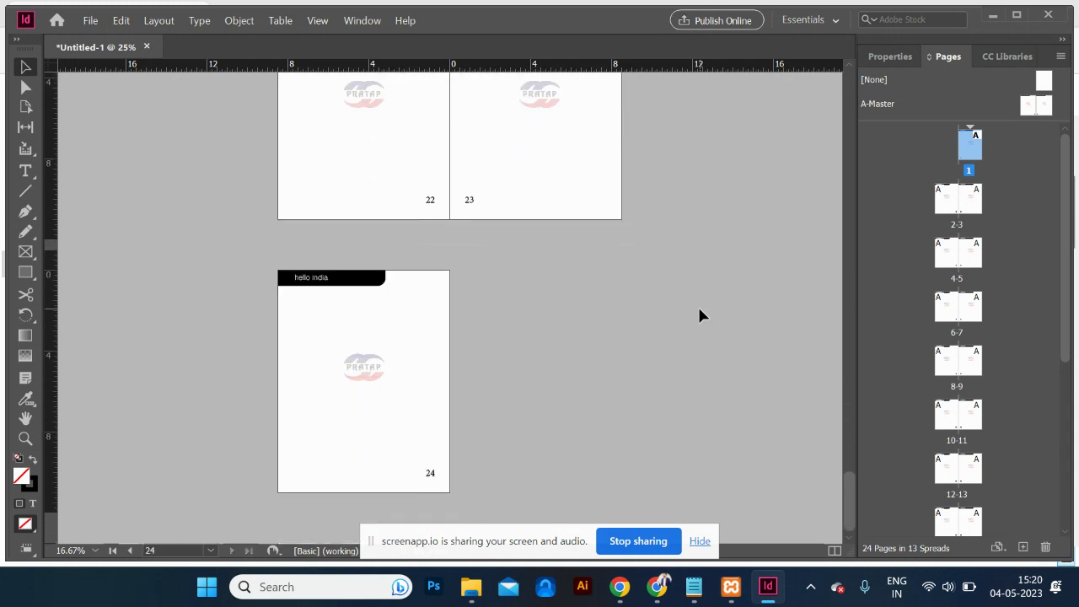
pyautogui.scroll(9, 699, 314)
pyautogui.scroll(-1, 698, 314)
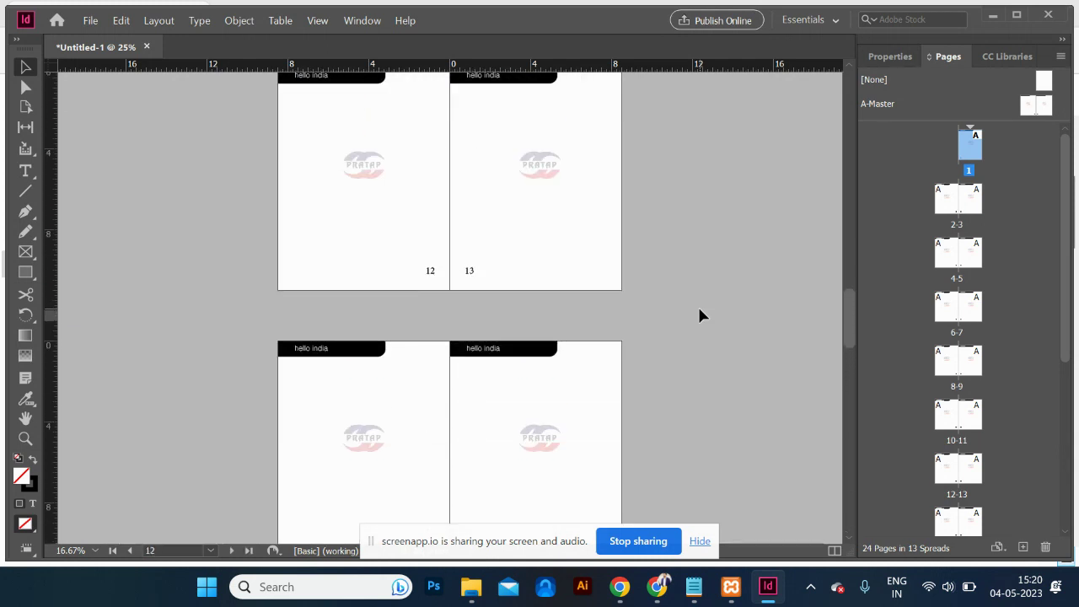
pyautogui.scroll(1, 699, 315)
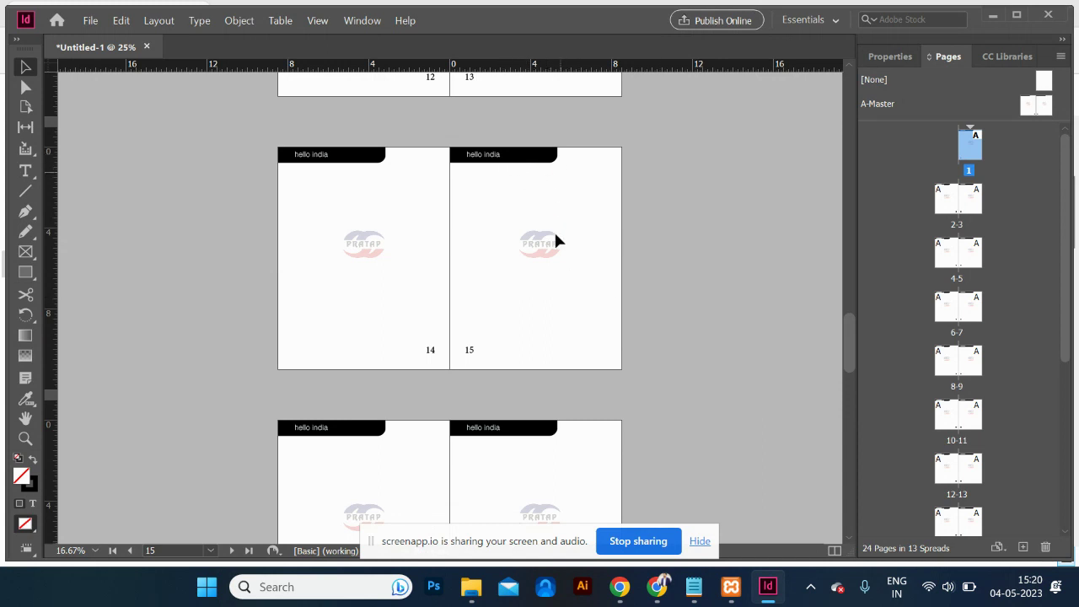
# Open the A-Master spread and duplicate it as a second master spread.
pyautogui.doubleClick(1029, 108)
pyautogui.keyDown('shift'); pyautogui.click(1049, 108); pyautogui.keyUp('shift')
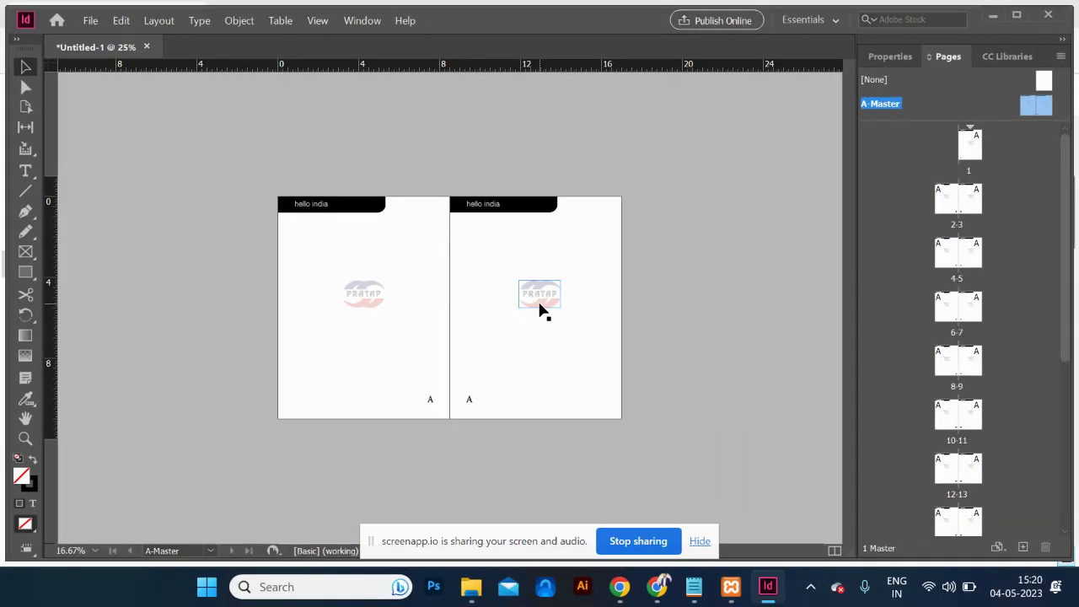
pyautogui.rightClick(1042, 102)
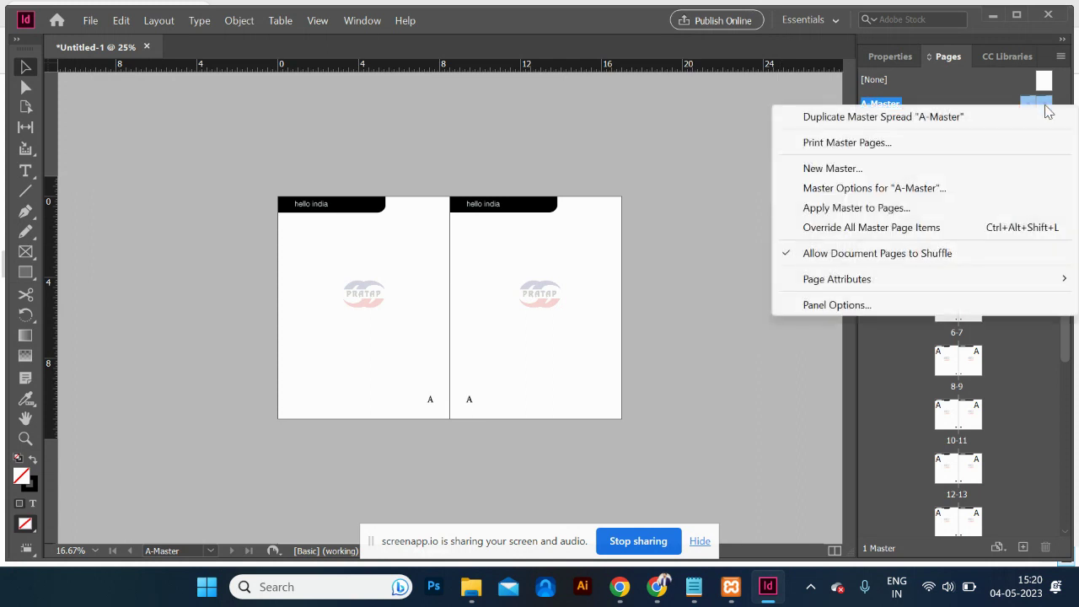
pyautogui.click(853, 118)
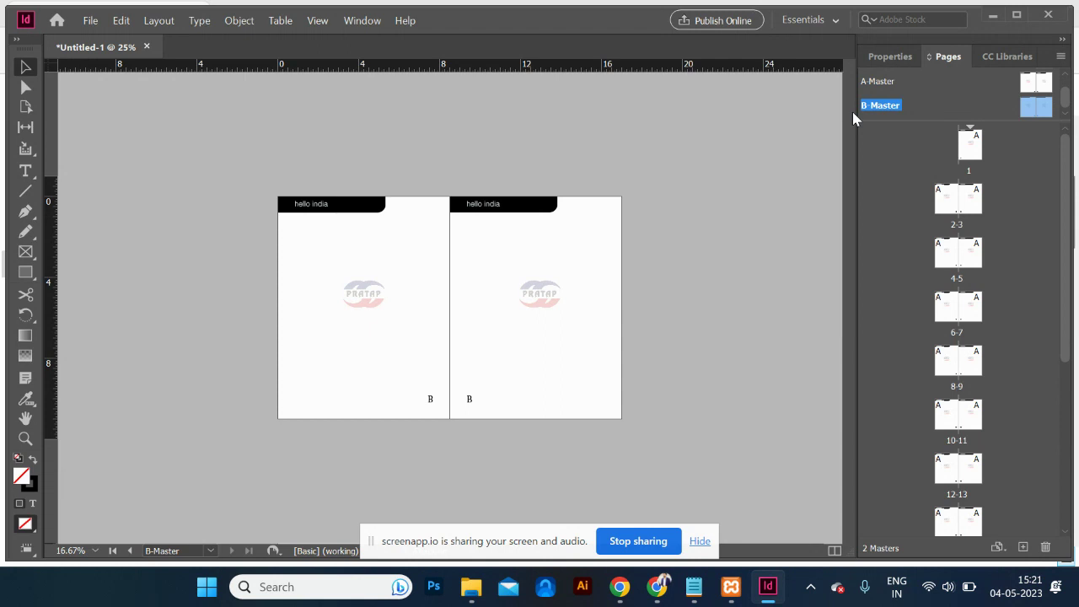
# Recolour the black header bars on both B-Master pages with the red sampled from the PRATAP logo using the Eyedropper.
pyautogui.click(1027, 111)
pyautogui.click(354, 210)
pyautogui.keyDown('shift'); pyautogui.click(551, 212); pyautogui.keyUp('shift')
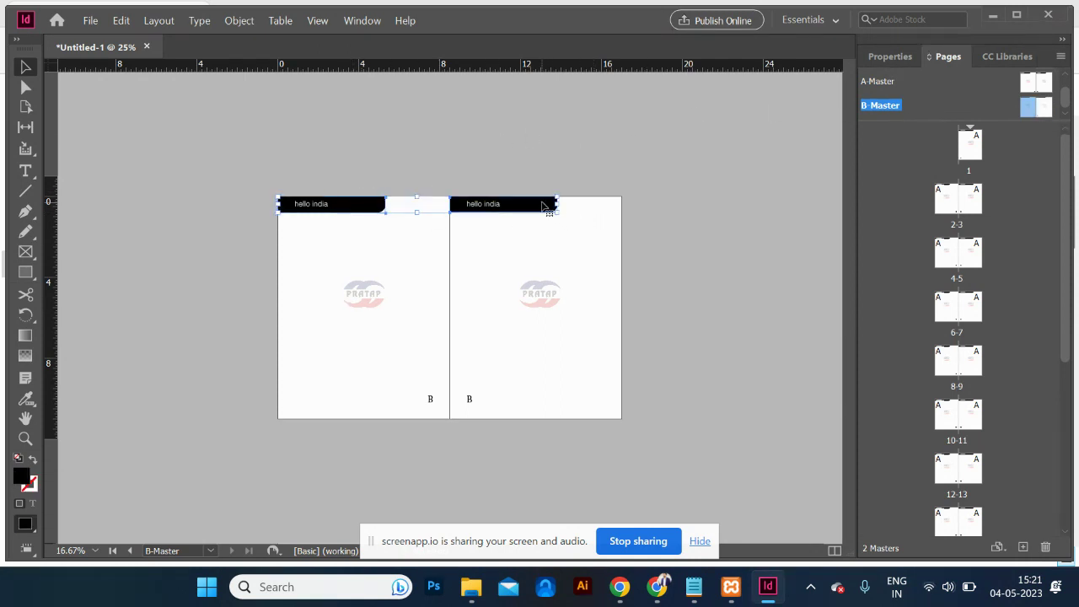
pyautogui.press('i')
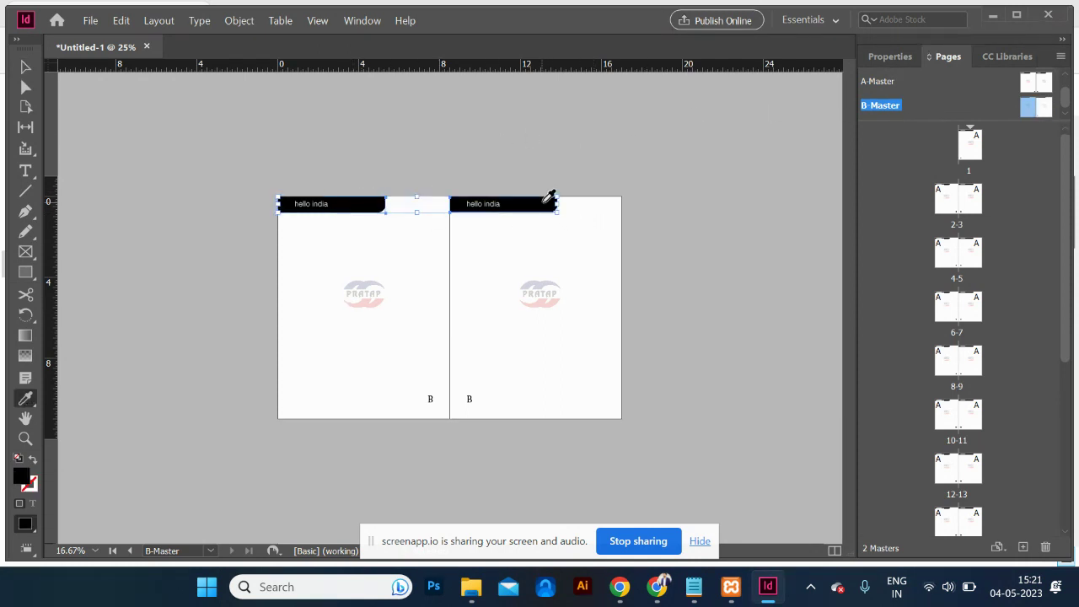
pyautogui.click(555, 296)
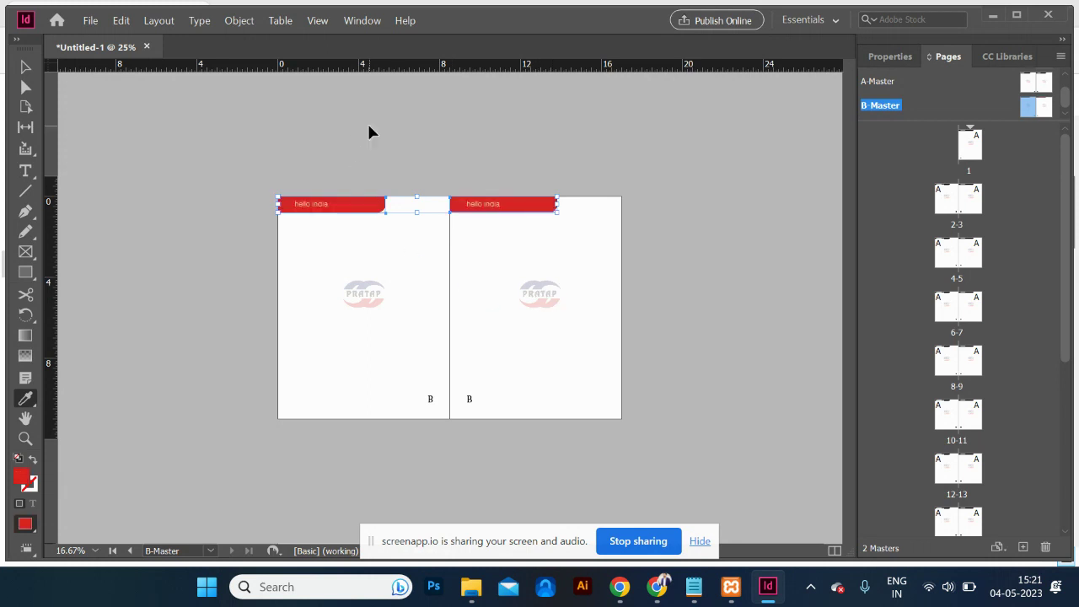
# Change the header text on both B-Master pages to "hello delhi".
pyautogui.hotkey('ctrl', '=')
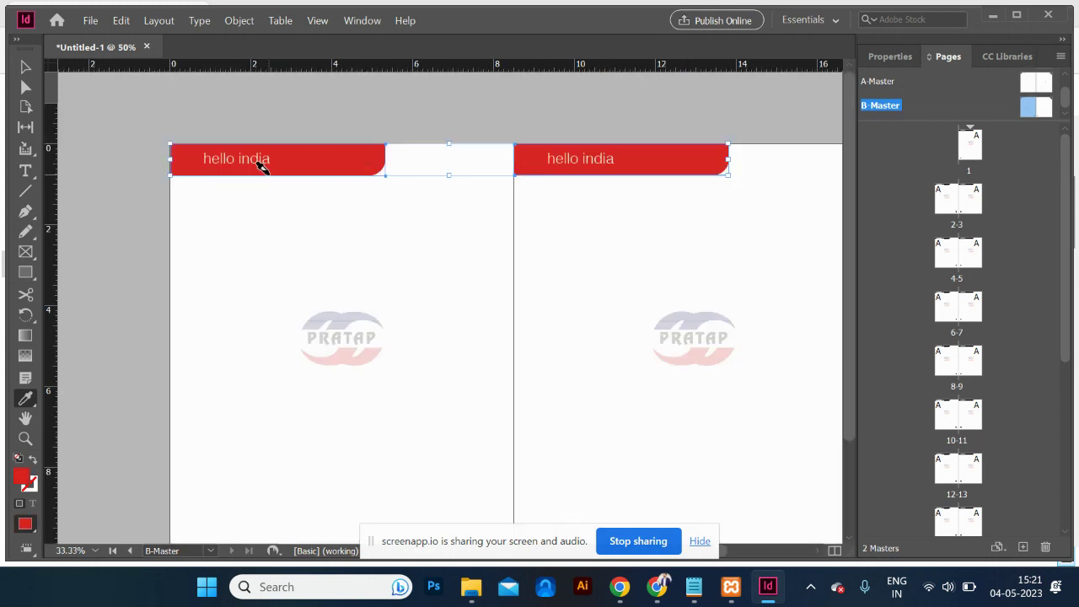
pyautogui.click(24, 68)
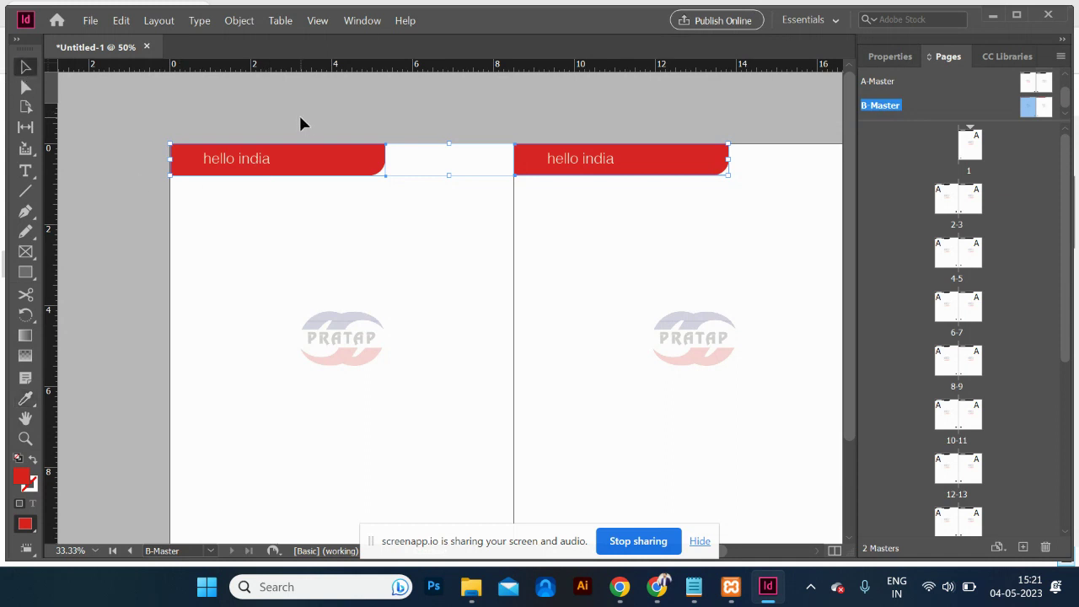
pyautogui.click(301, 124)
pyautogui.tripleClick(243, 162)
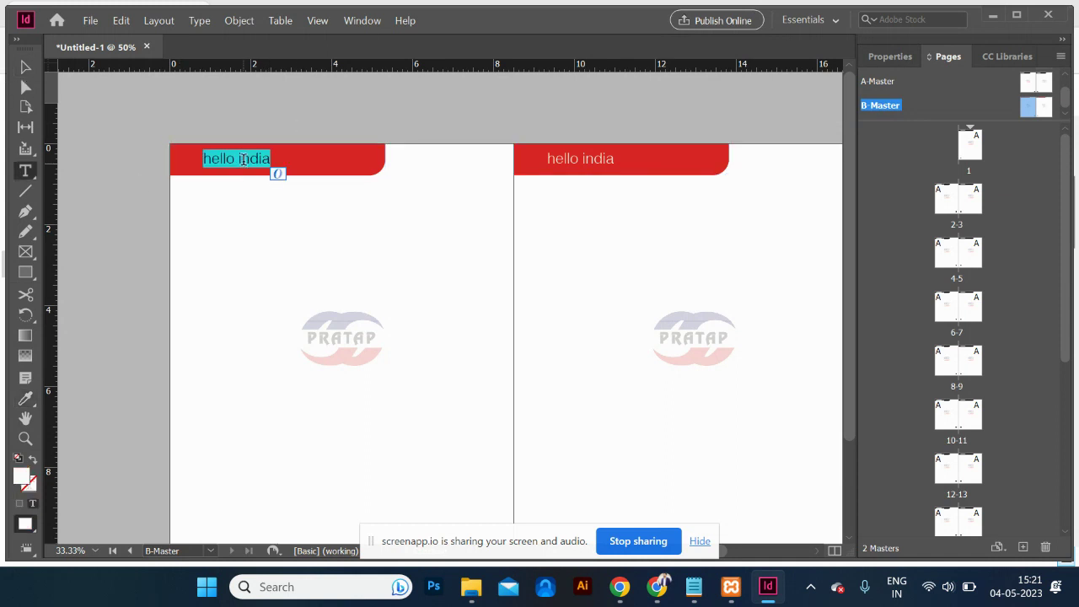
pyautogui.moveTo(239, 161); pyautogui.dragTo(313, 160)
pyautogui.write('delhi')
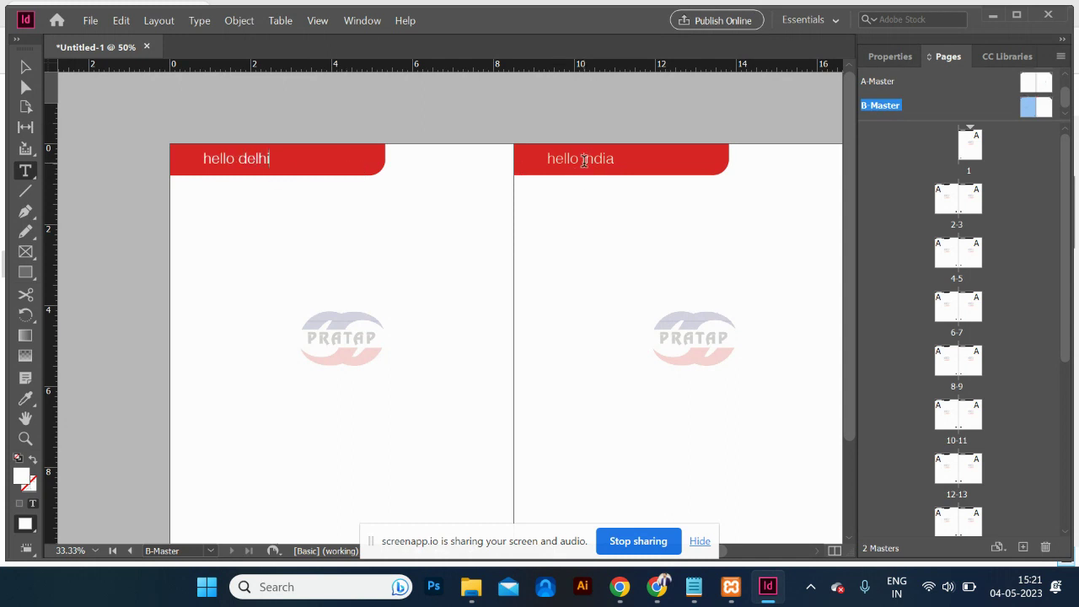
pyautogui.moveTo(584, 160); pyautogui.dragTo(645, 171)
pyautogui.write('delh')
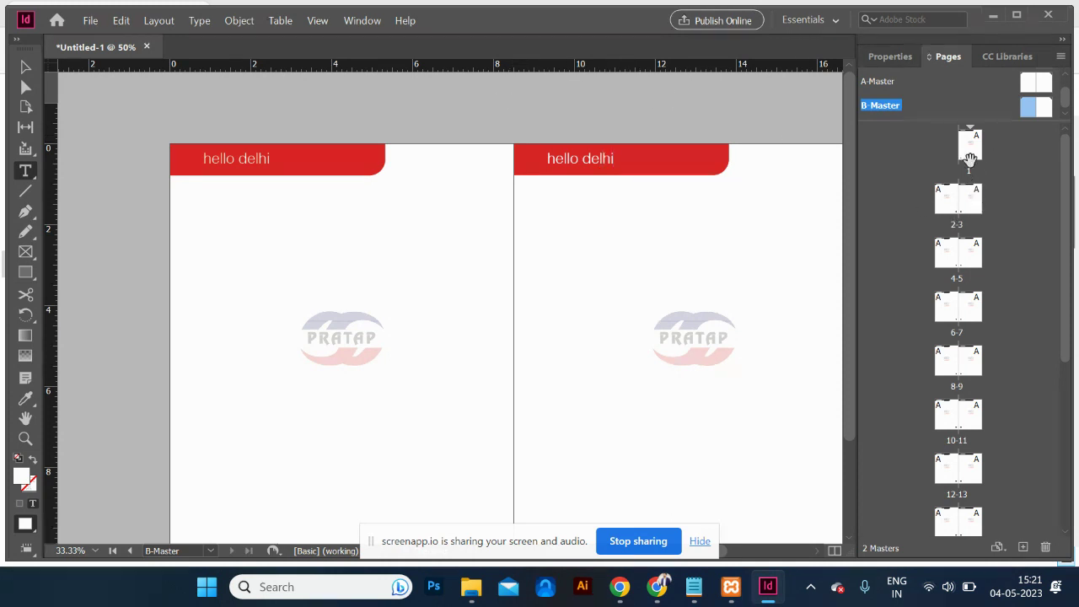
# Apply B-Master to pages 7-24.
pyautogui.click(973, 314)
pyautogui.scroll(-2, 983, 404)
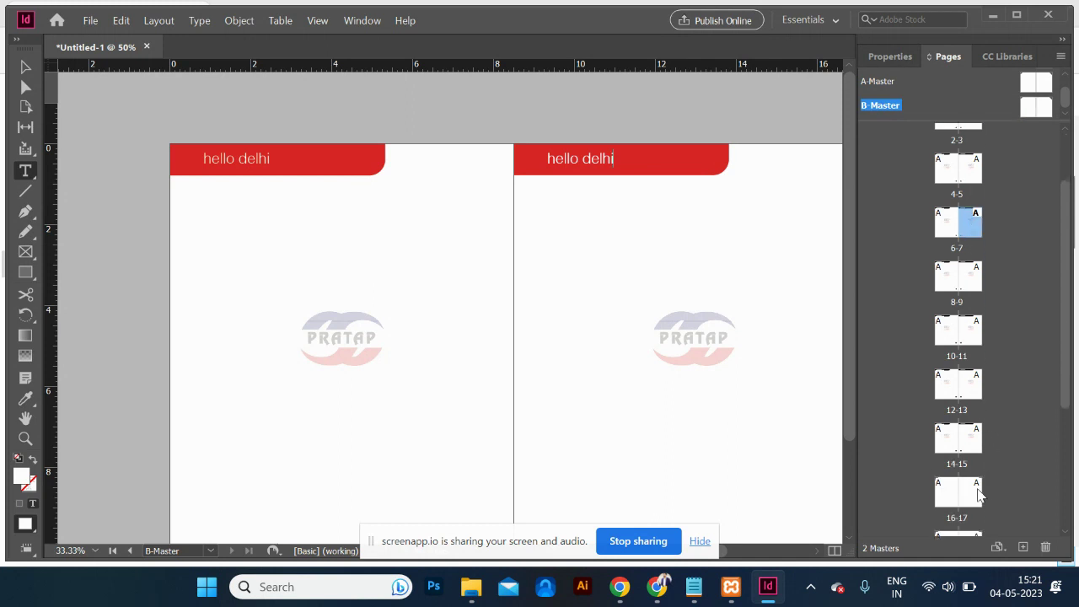
pyautogui.scroll(-5, 974, 498)
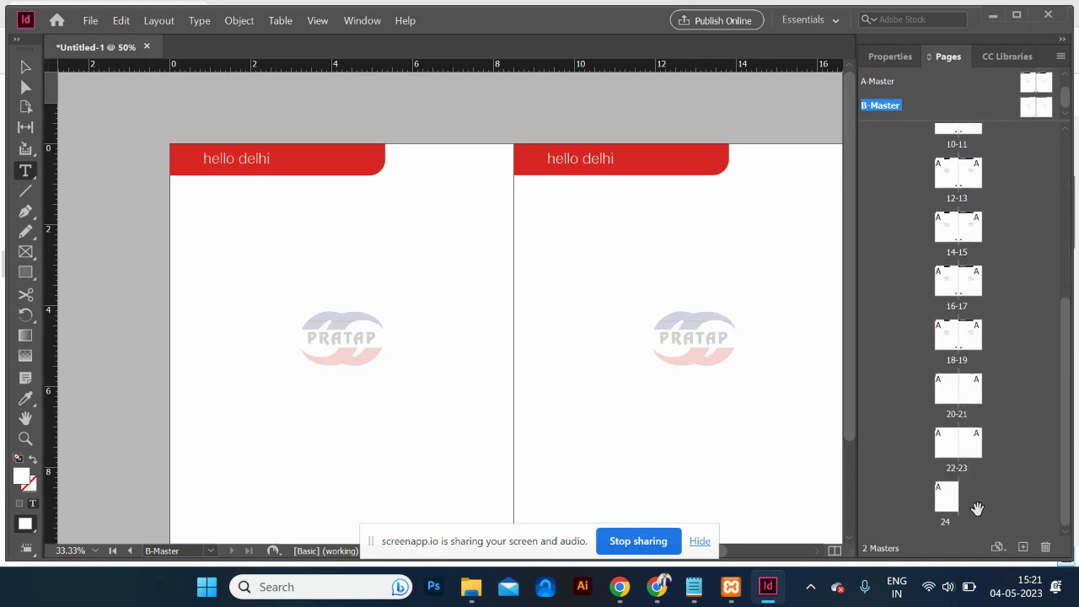
pyautogui.keyDown('shift'); pyautogui.click(951, 508); pyautogui.keyUp('shift')
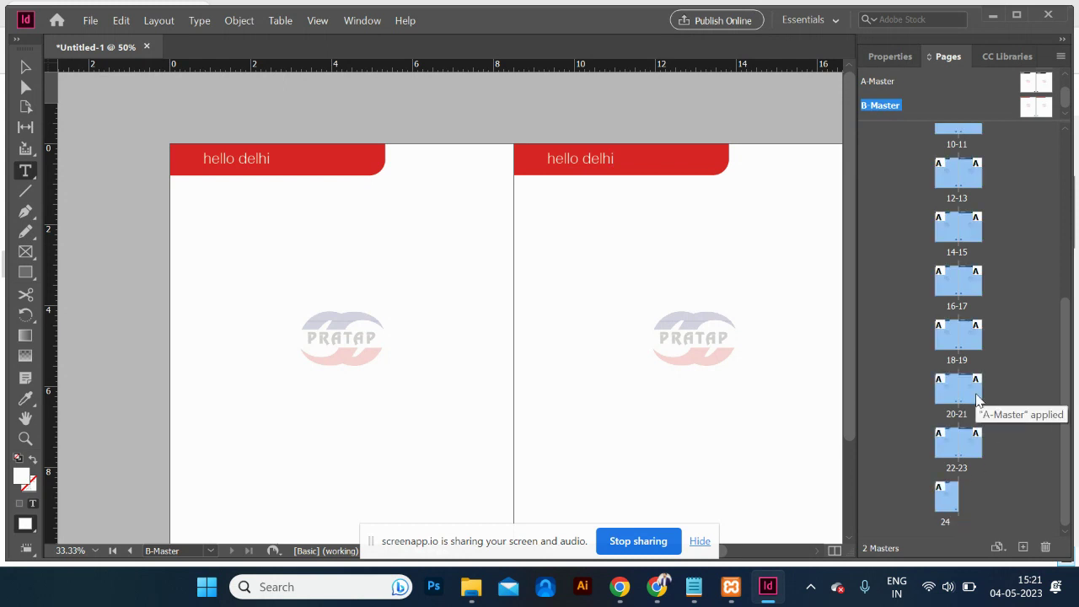
pyautogui.rightClick(983, 407)
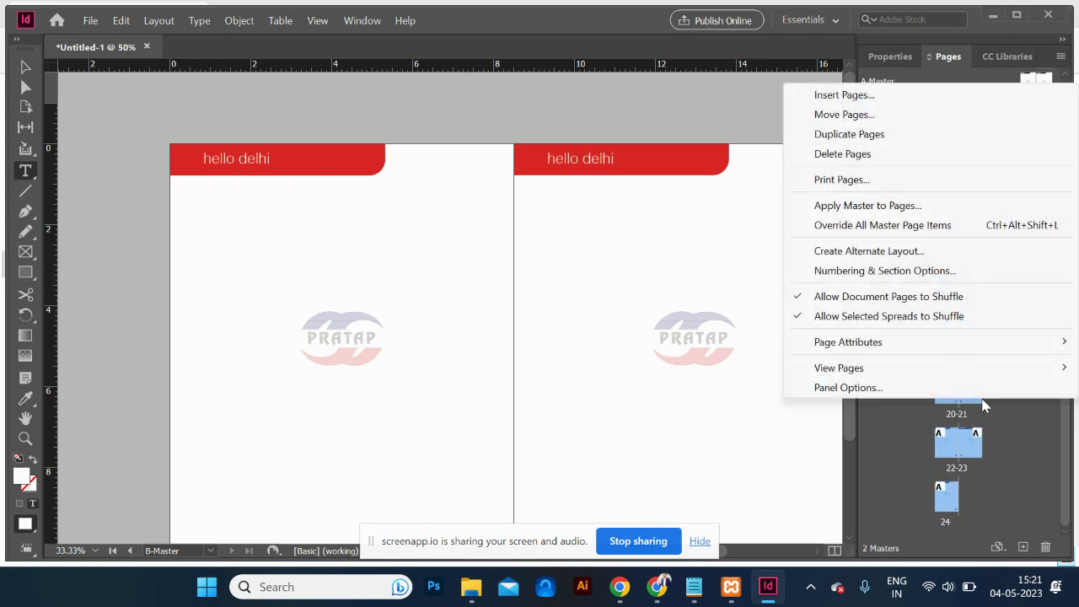
pyautogui.click(911, 206)
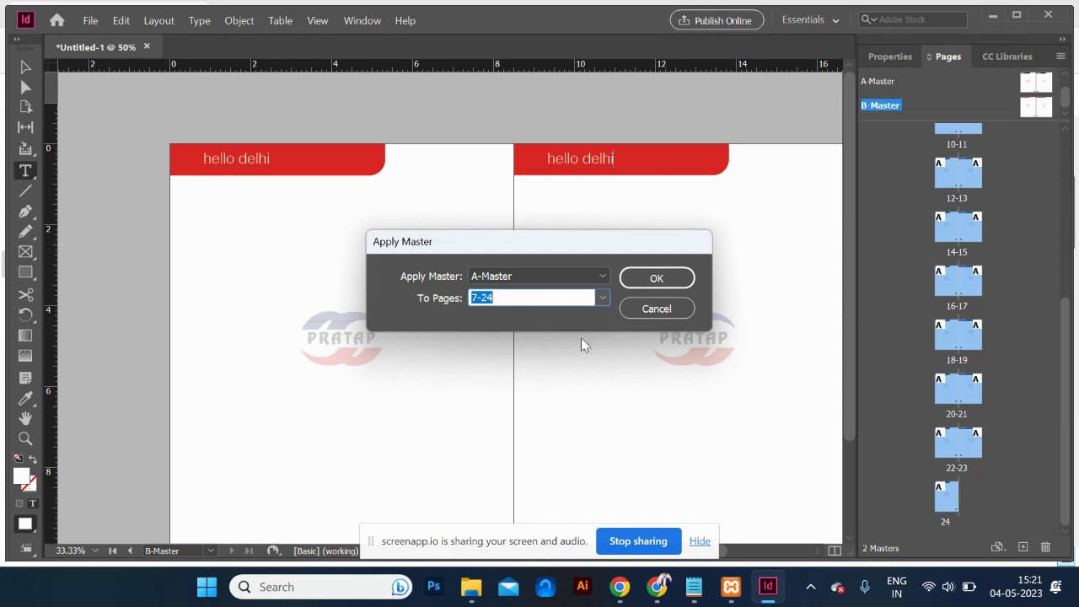
pyautogui.click(563, 280)
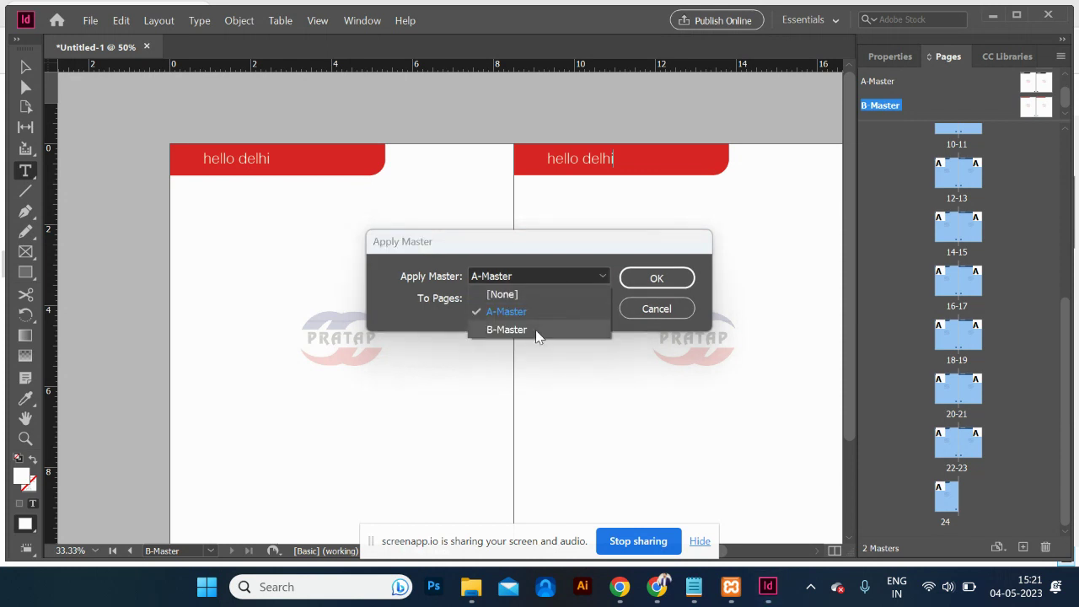
pyautogui.click(537, 331)
pyautogui.click(684, 279)
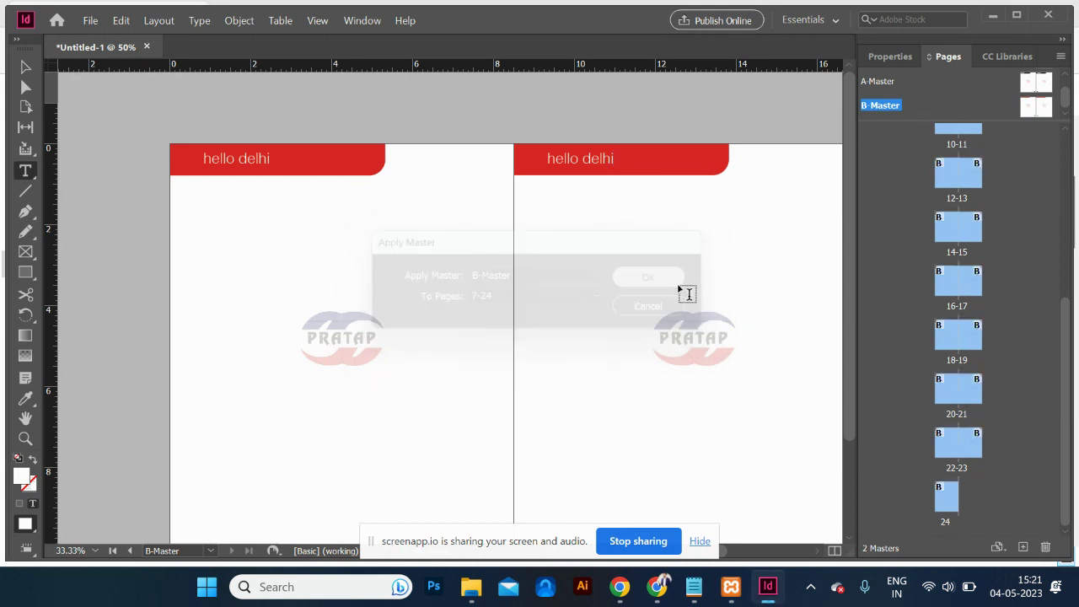
# Go to page 4 and check which header, A-Master or B-Master, appears across the document's spreads.
pyautogui.scroll(3, 951, 242)
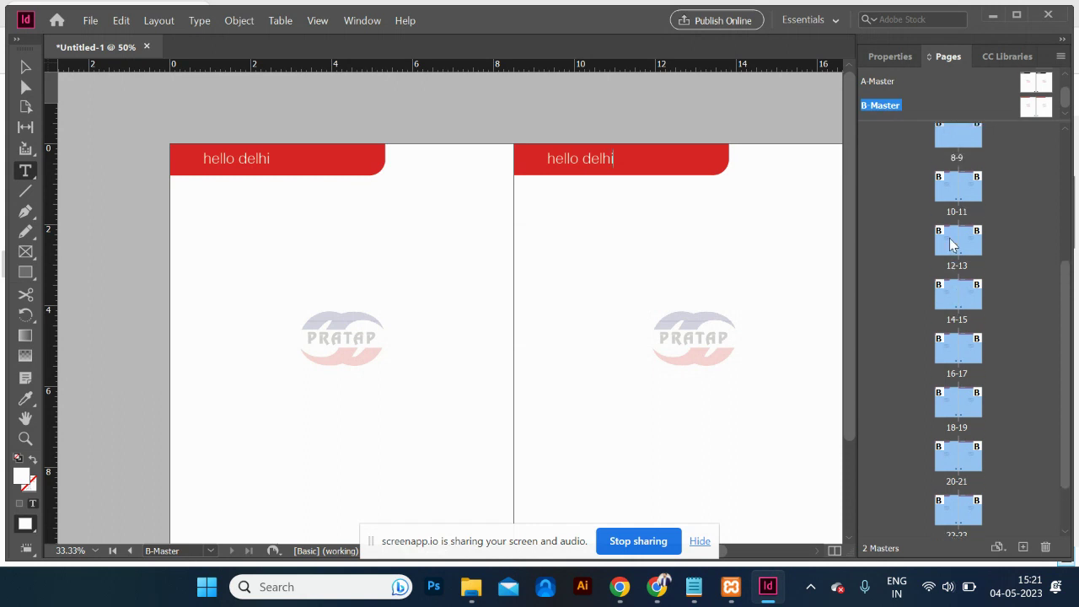
pyautogui.scroll(3, 951, 245)
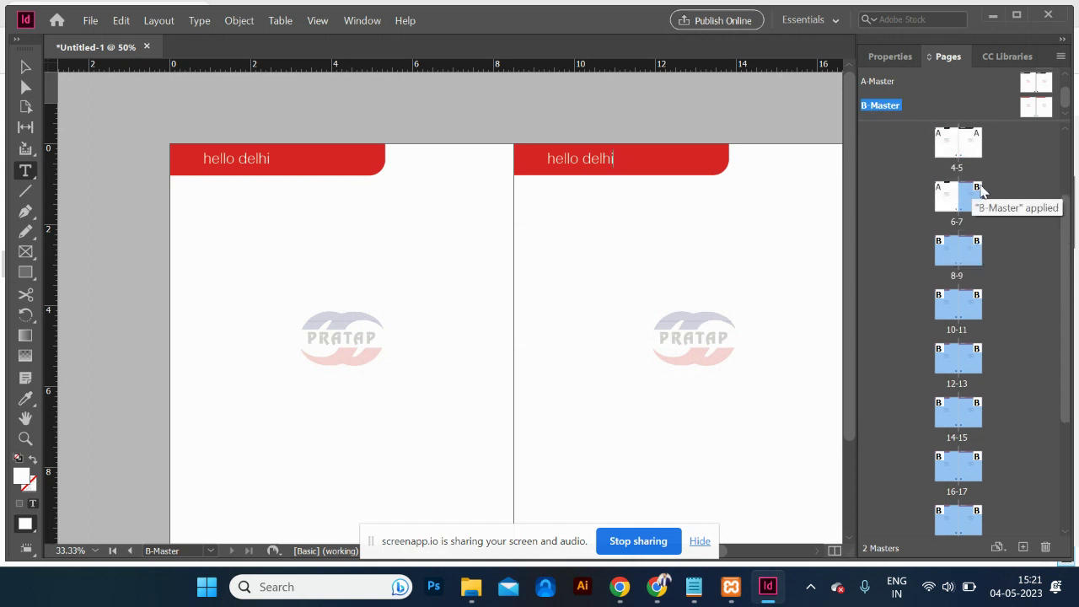
pyautogui.doubleClick(946, 144)
pyautogui.scroll(-10, 679, 317)
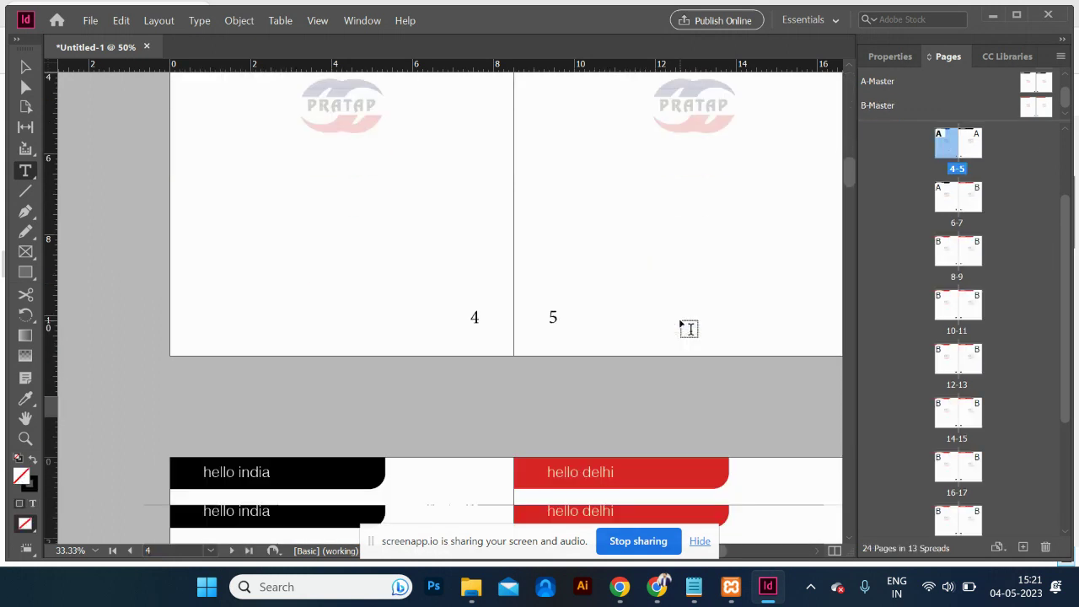
pyautogui.scroll(-10, 680, 323)
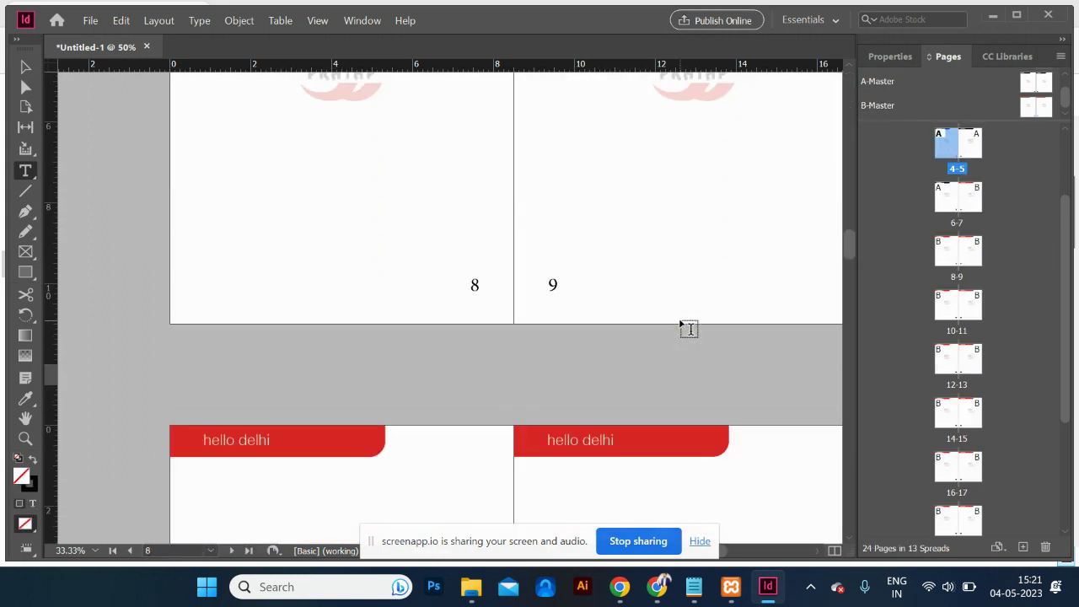
pyautogui.scroll(-5, 681, 325)
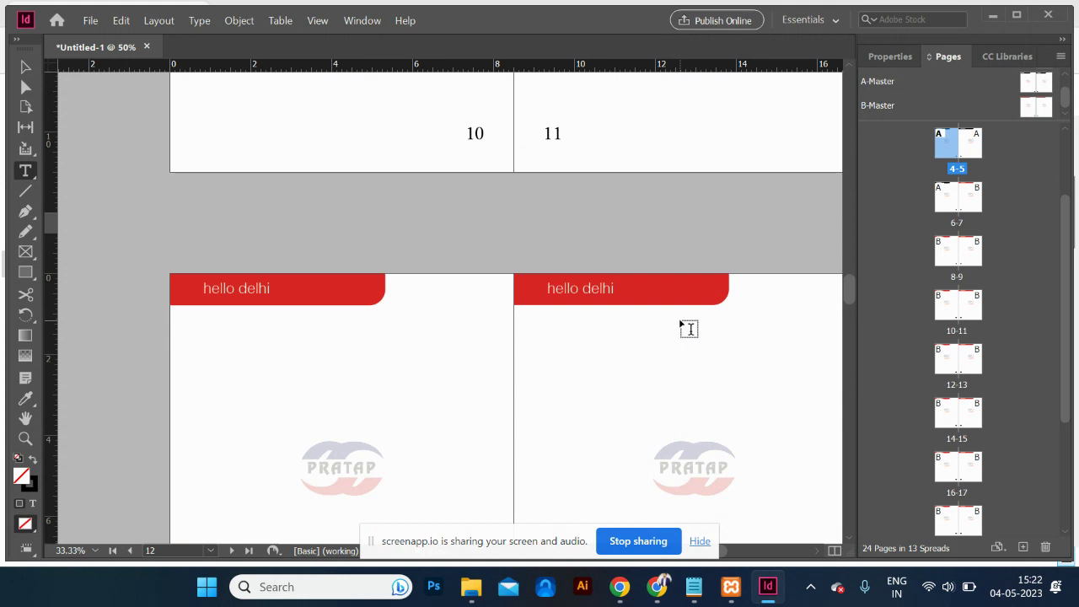
pyautogui.hotkey('ctrl', '-')
pyautogui.hotkey('ctrl', '-')
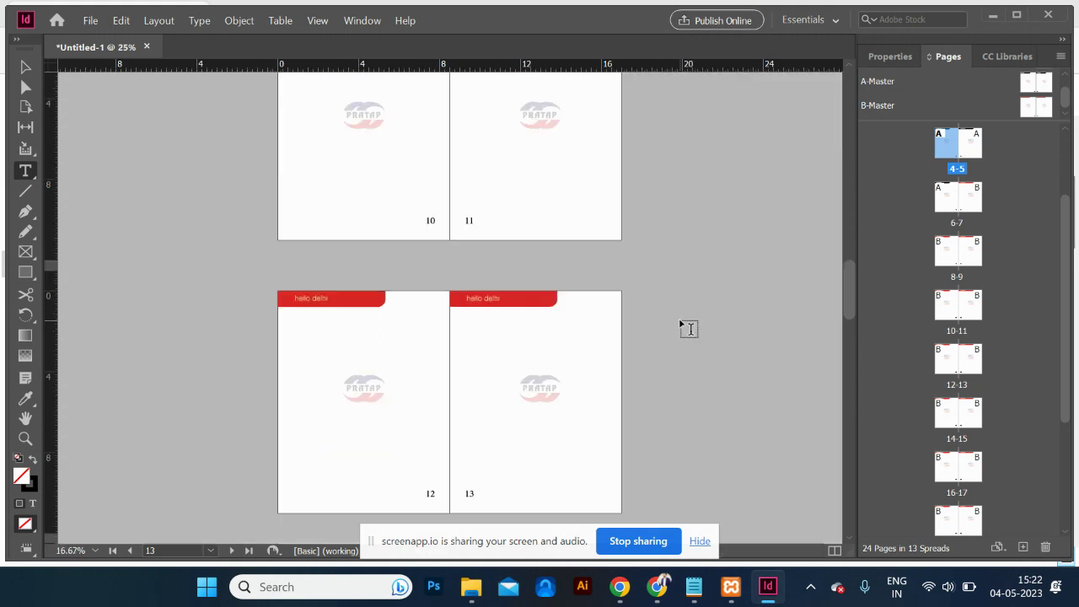
pyautogui.scroll(10, 646, 260)
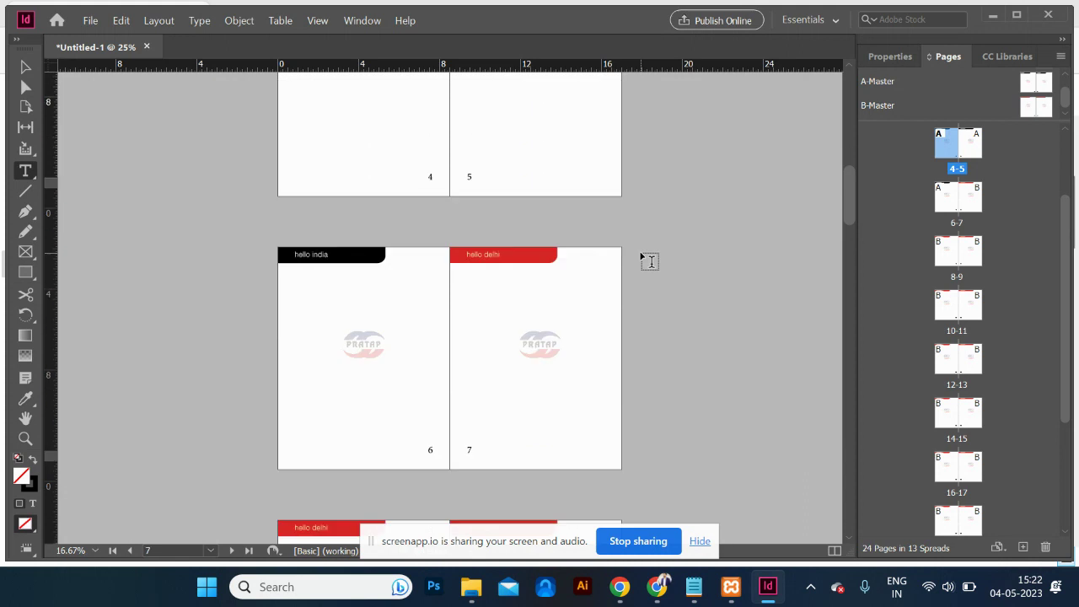
pyautogui.scroll(8, 648, 258)
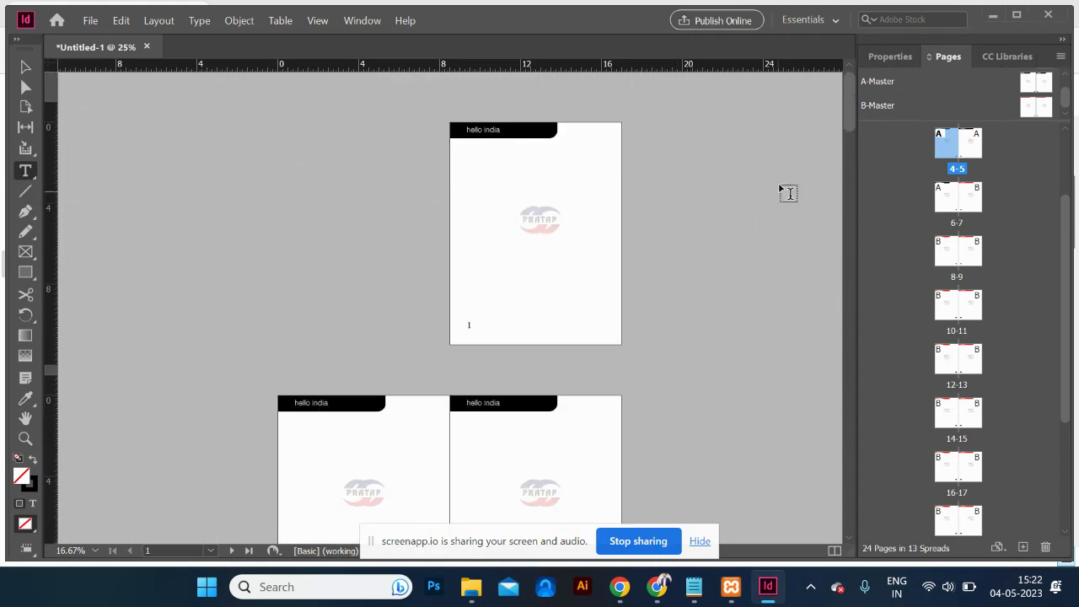
pyautogui.scroll(3, 990, 154)
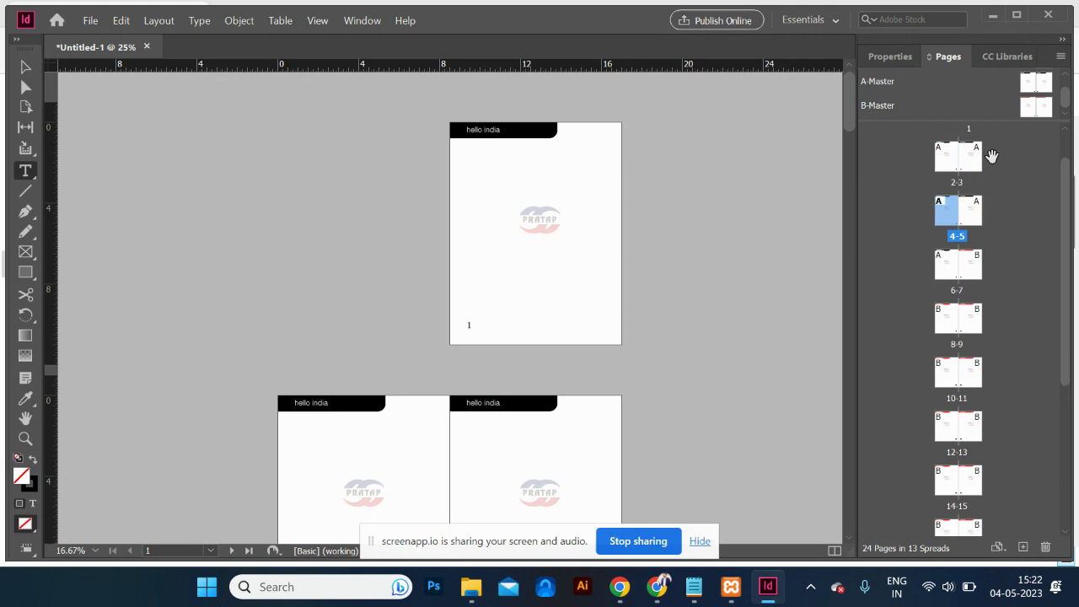
# Override and delete the logo, the "hello india" header bar with its text, and the page number on page 1.
pyautogui.click(970, 167)
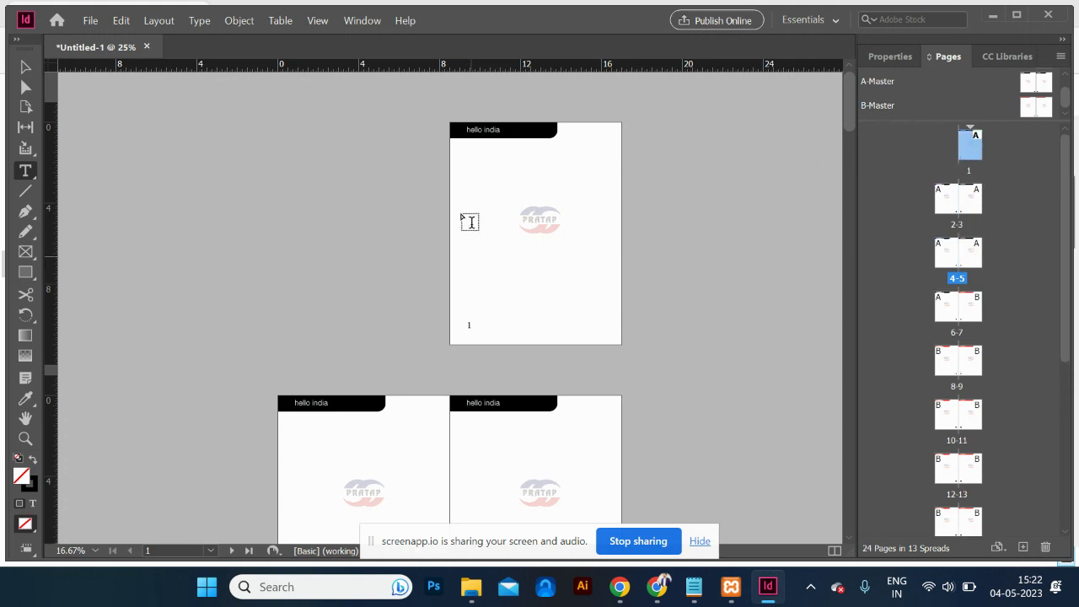
pyautogui.click(22, 71)
pyautogui.click(502, 127)
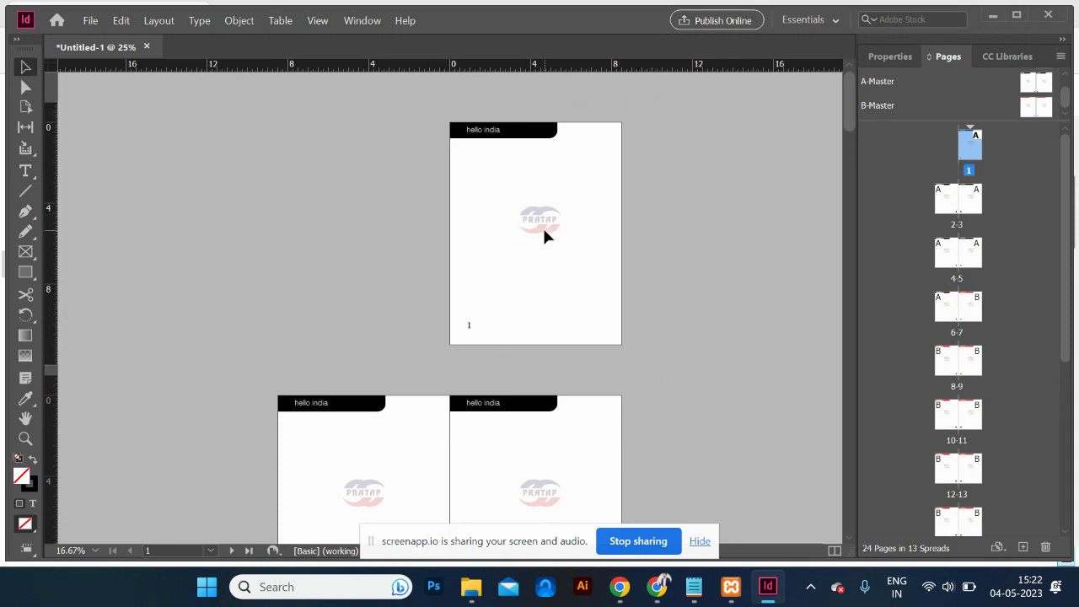
pyautogui.press('x')
pyautogui.press('Delete')
pyautogui.keyDown('ctrl'); pyautogui.keyDown('shift'); pyautogui.click(491, 133); pyautogui.keyUp('shift'); pyautogui.keyUp('ctrl')
pyautogui.press('Delete')
pyautogui.keyDown('ctrl'); pyautogui.keyDown('shift'); pyautogui.click(490, 132); pyautogui.keyUp('shift'); pyautogui.keyUp('ctrl')
pyautogui.press('Delete')
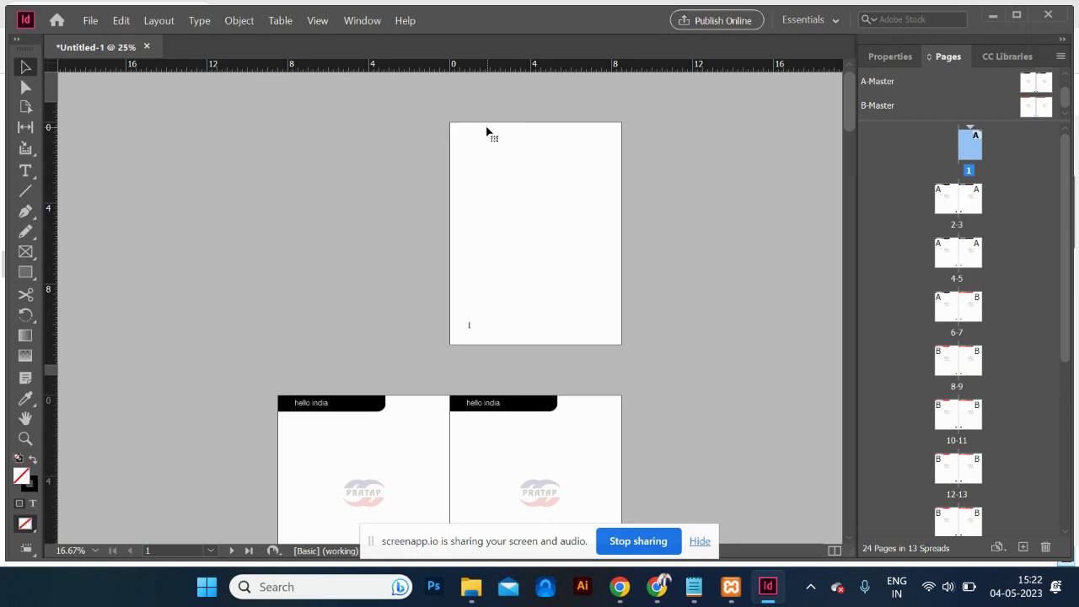
pyautogui.keyDown('ctrl'); pyautogui.keyDown('shift'); pyautogui.click(469, 329); pyautogui.keyUp('shift'); pyautogui.keyUp('ctrl')
pyautogui.press('Delete')
# Switch from Preview to Normal screen mode so margins and frame edges are displayed, and look over the first spreads.
pyautogui.scroll(-3, 489, 380)
pyautogui.scroll(3, 489, 380)
pyautogui.press('w')
pyautogui.scroll(-3, 447, 419)
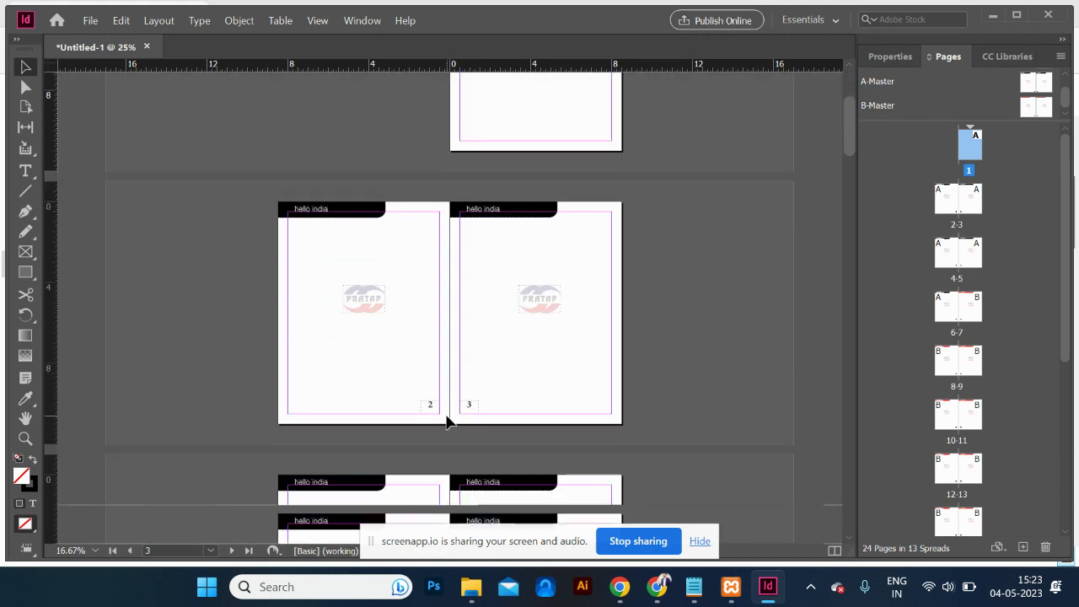
pyautogui.scroll(3, 450, 315)
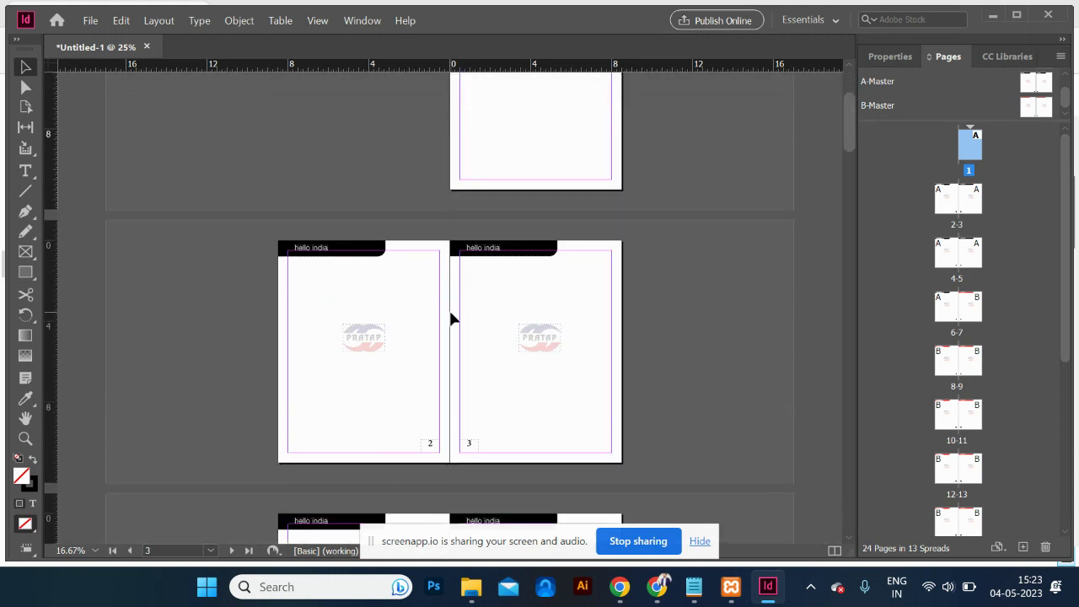
# Create a text frame spanning most of page 1's margin area and fill it with placeholder text.
pyautogui.click(25, 171)
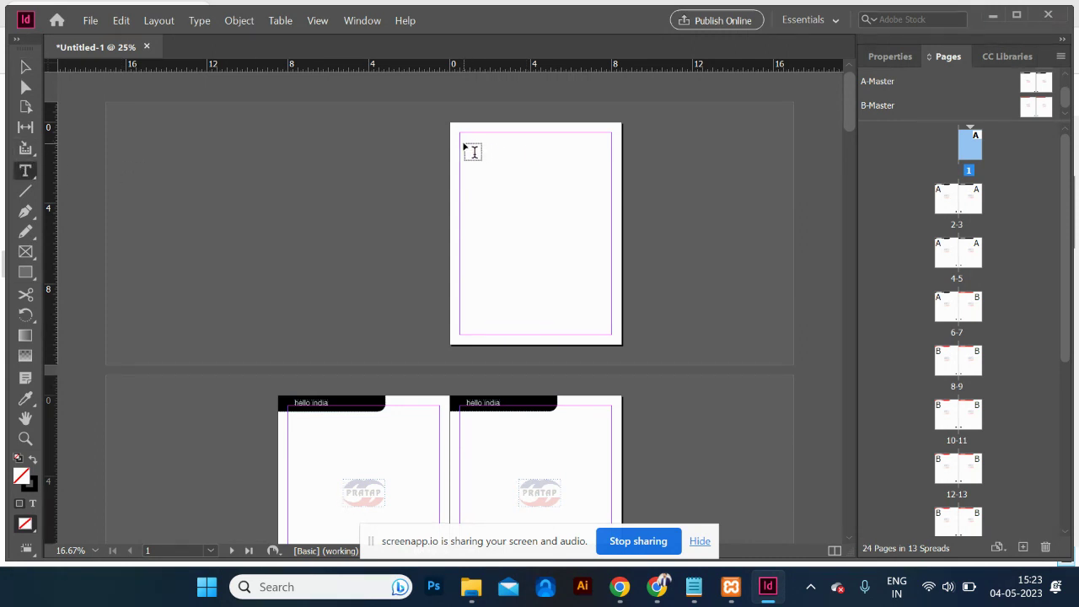
pyautogui.moveTo(464, 145); pyautogui.dragTo(612, 312)
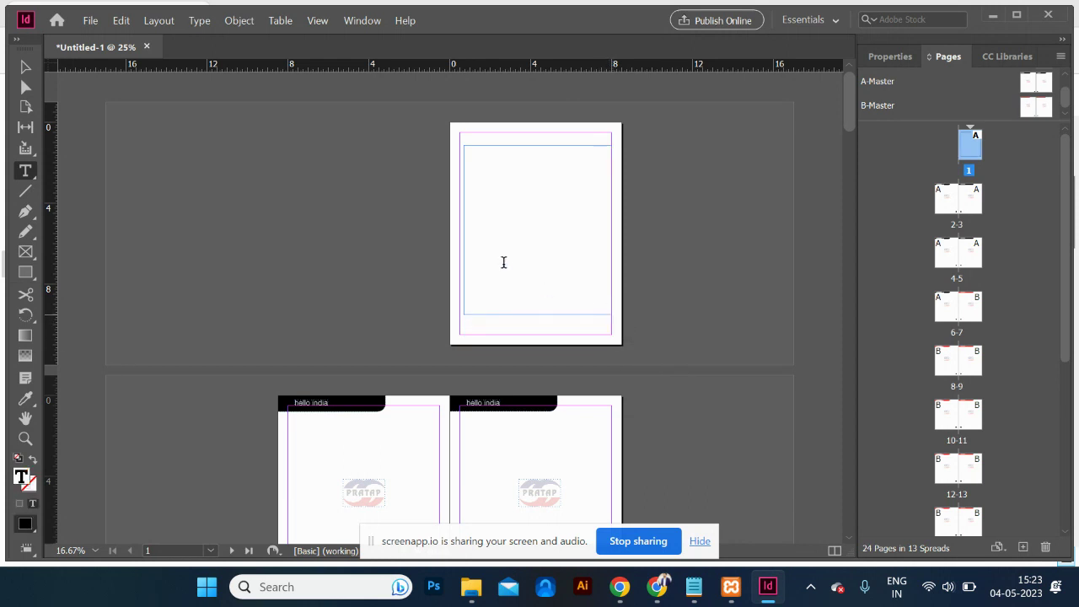
pyautogui.rightClick(469, 150)
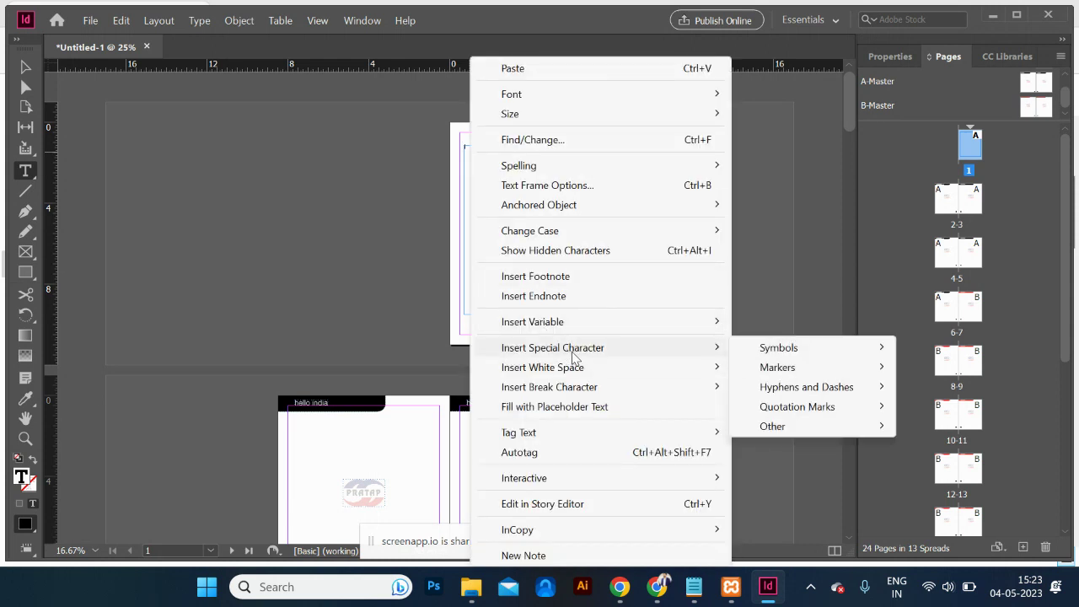
pyautogui.click(578, 407)
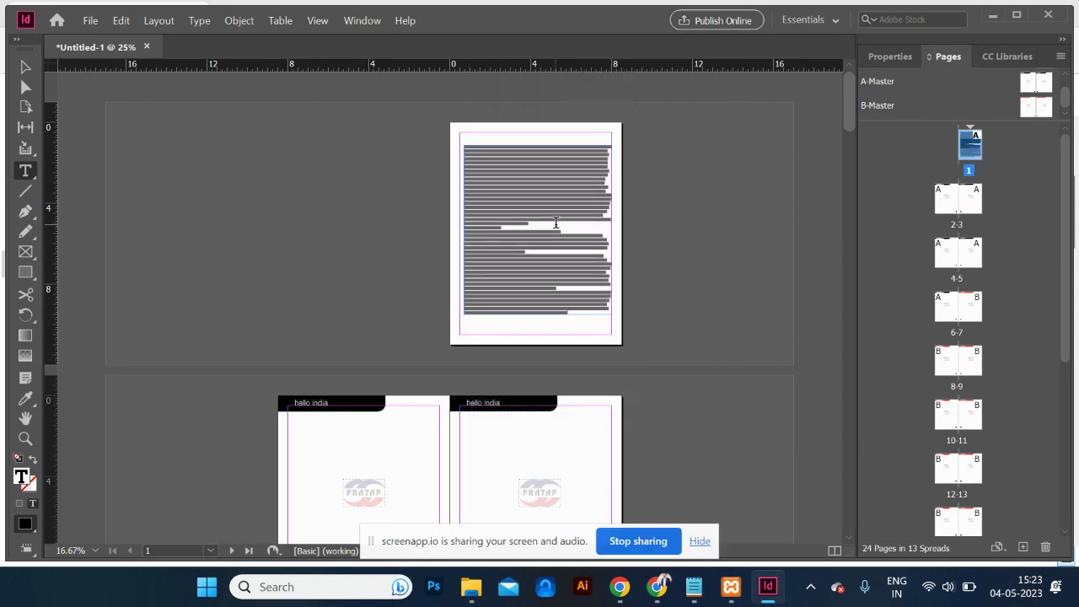
# Copy all the placeholder text on page 1 and paste it repeatedly in the same frame until it overflows.
pyautogui.tripleClick(550, 277)
pyautogui.hotkey('ctrl', '=')
pyautogui.hotkey('ctrl', '=')
pyautogui.hotkey('ctrl', '=')
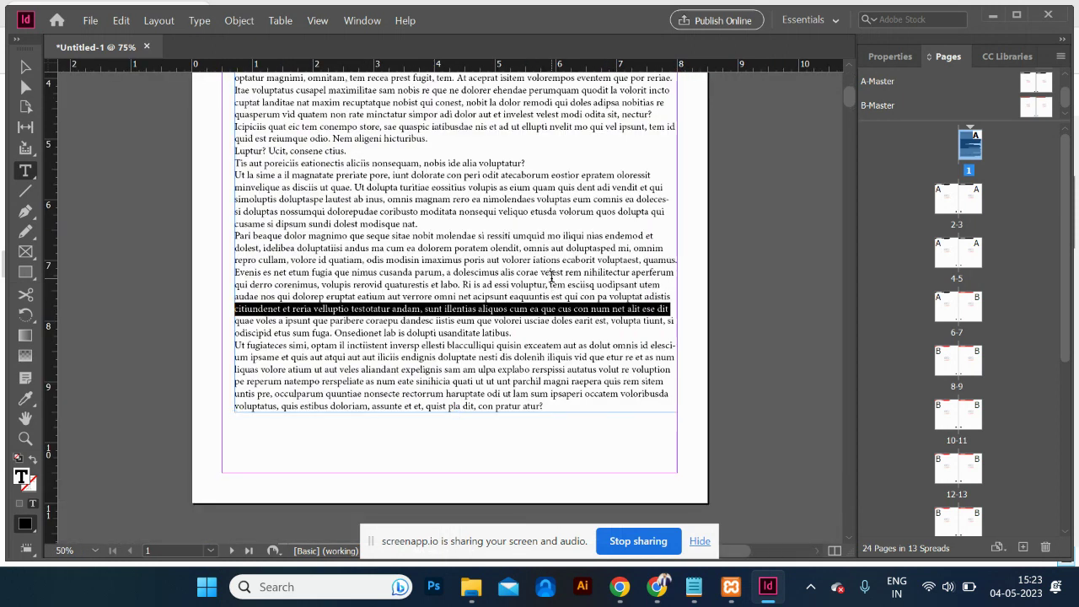
pyautogui.hotkey('ctrl', 'a')
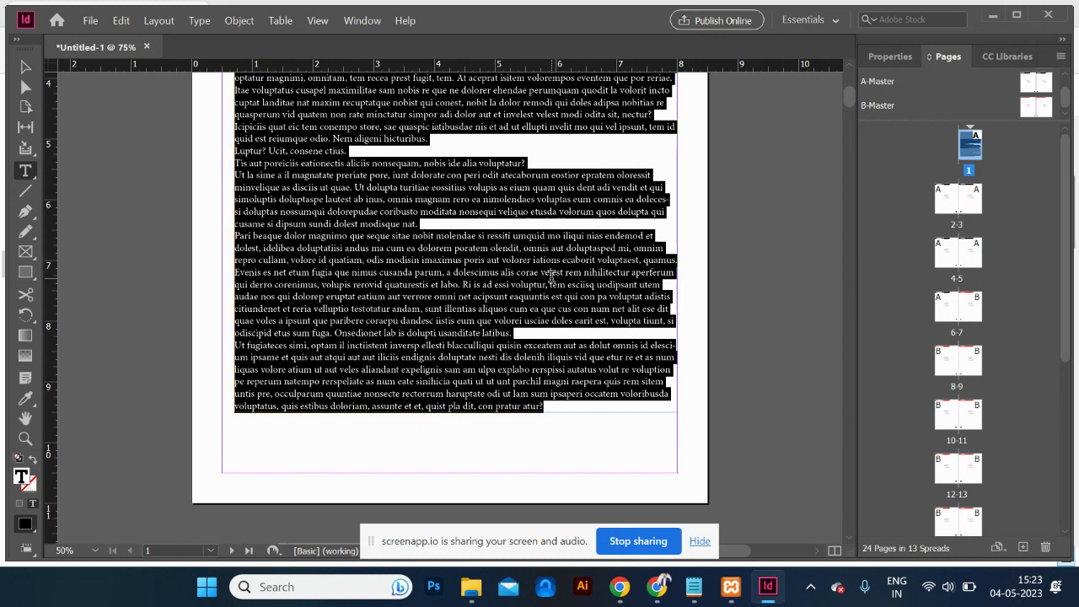
pyautogui.click(455, 150)
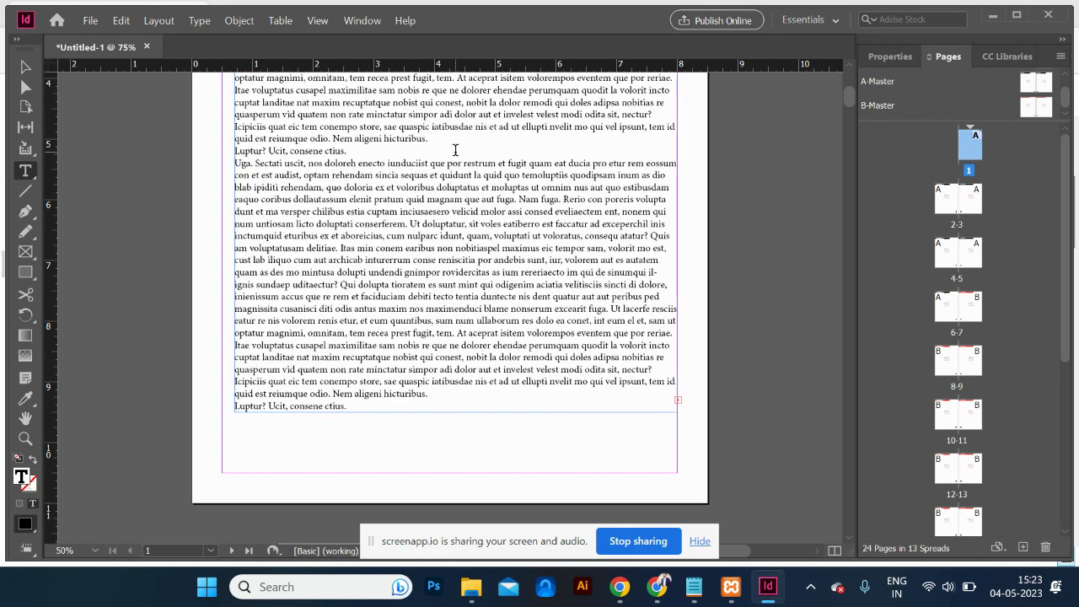
pyautogui.press('Escape')
pyautogui.click(354, 409)
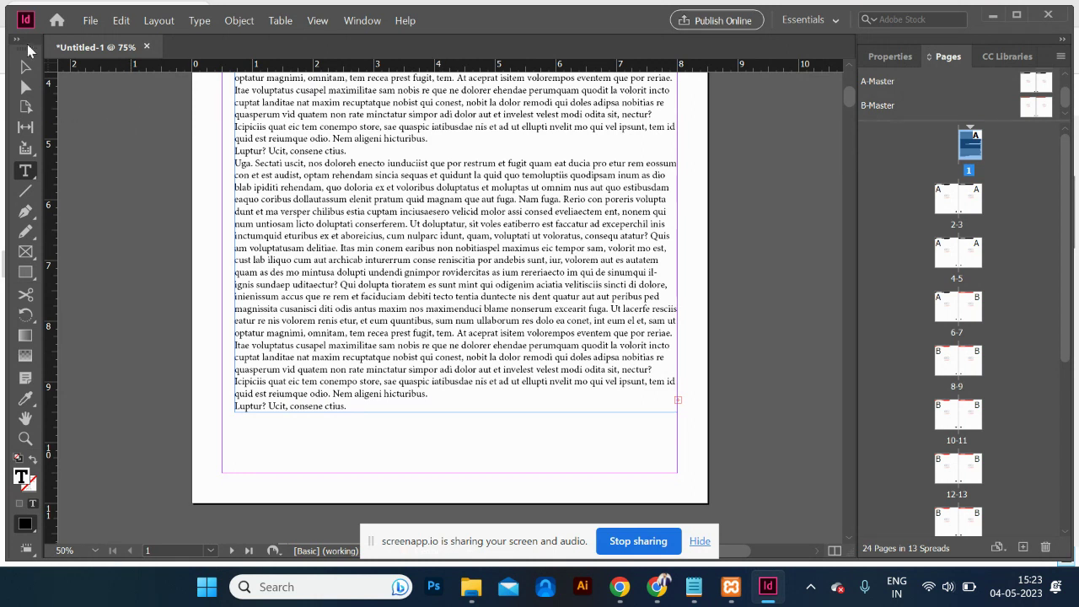
pyautogui.press('Escape')
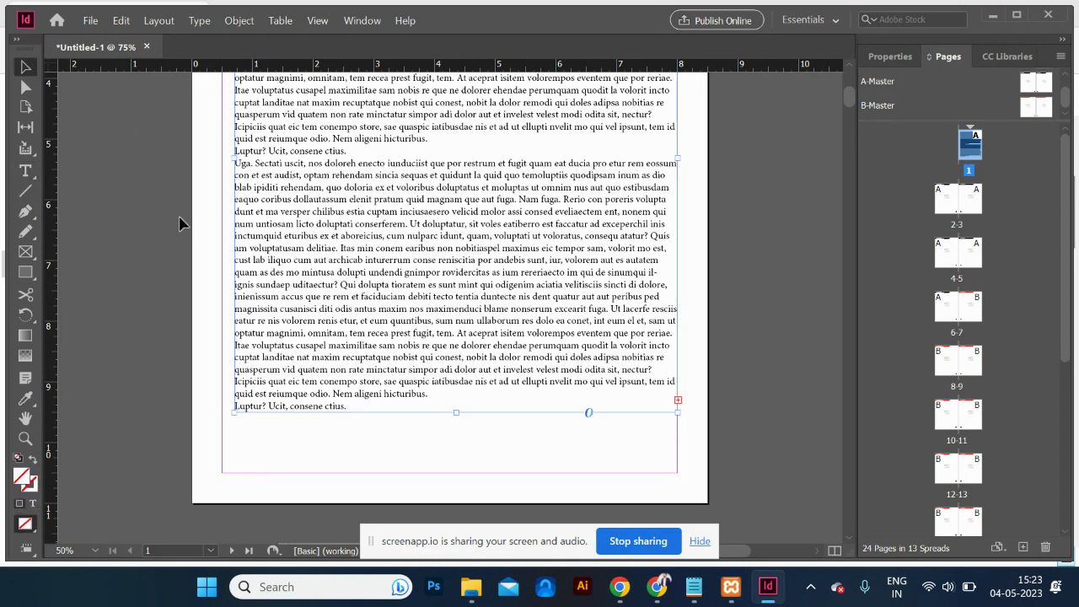
# Try flowing page 1's overset text into page 2 from the top corner of the margins, and undo the placement.
pyautogui.click(677, 401)
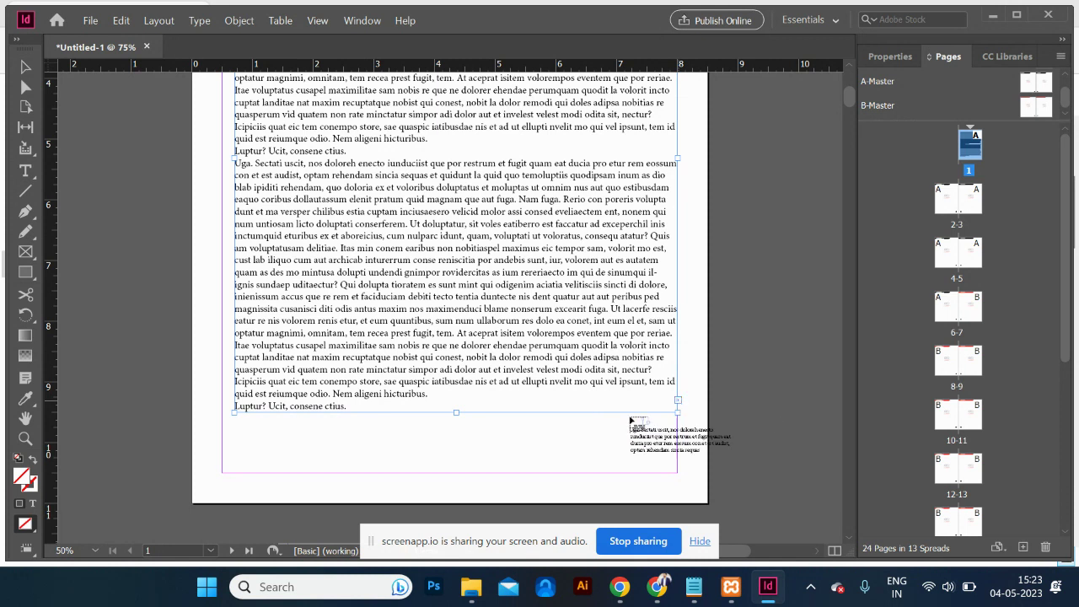
pyautogui.scroll(-6, 459, 476)
pyautogui.scroll(-2, 459, 474)
pyautogui.hscroll(-2, 460, 474)
pyautogui.hscroll(3, 459, 475)
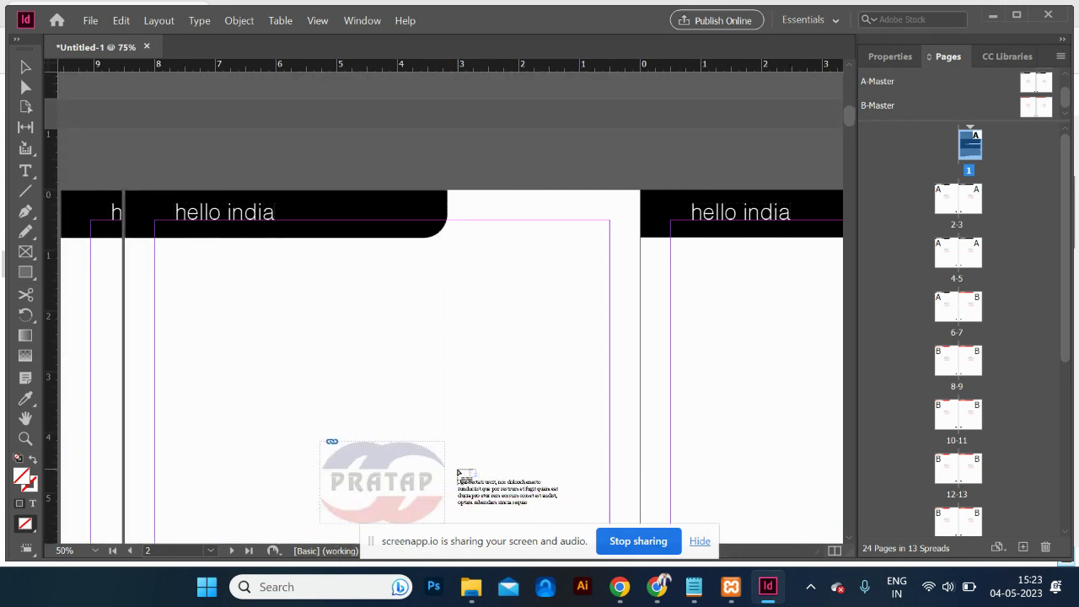
pyautogui.hscroll(-3, 459, 474)
pyautogui.scroll(-1, 459, 475)
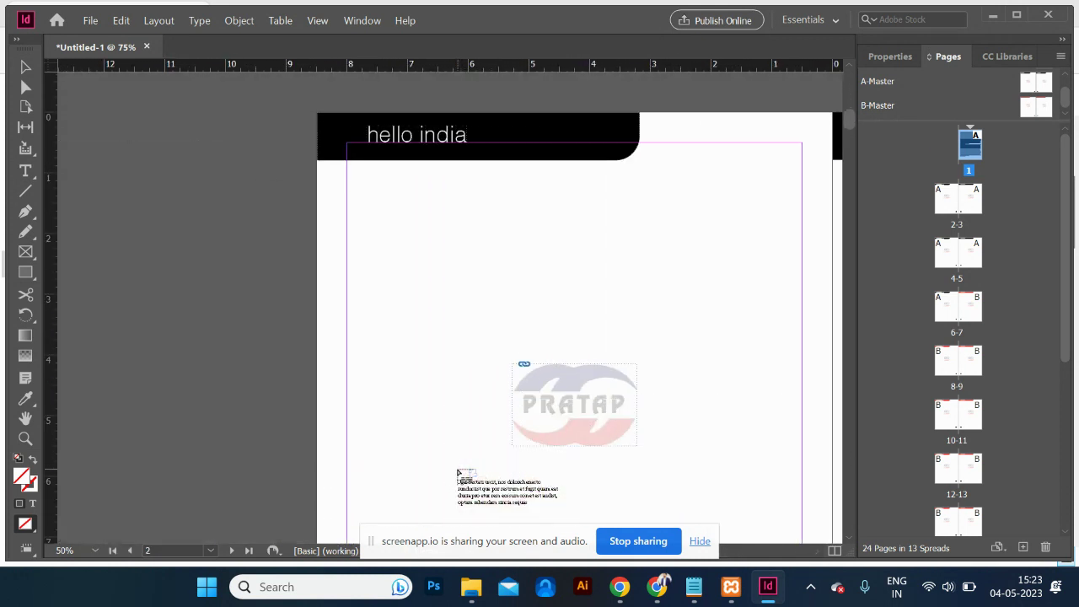
pyautogui.click(349, 145)
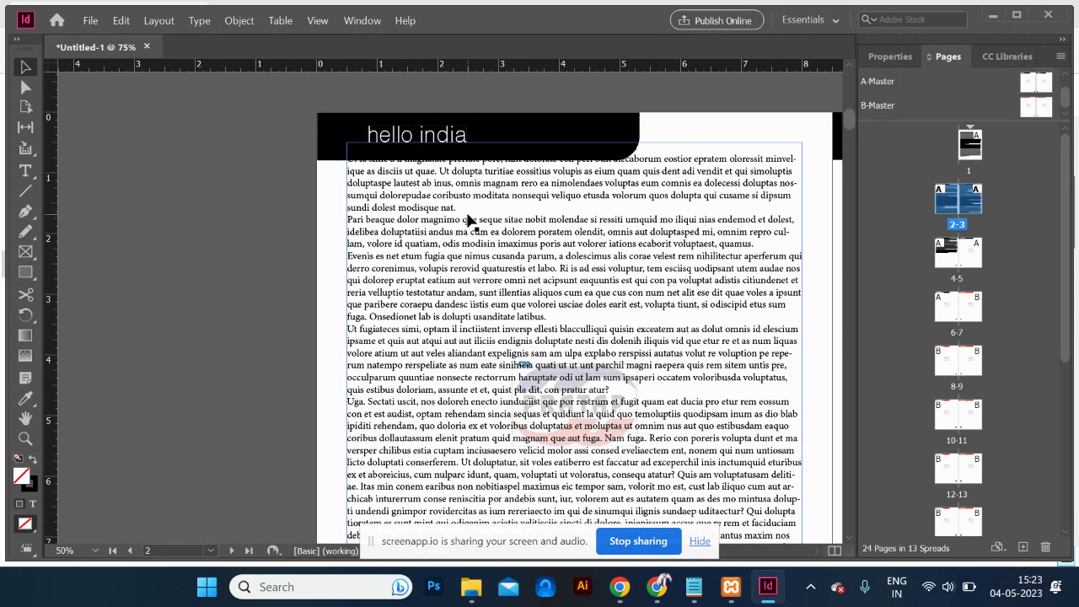
pyautogui.hotkey('ctrl', 'z')
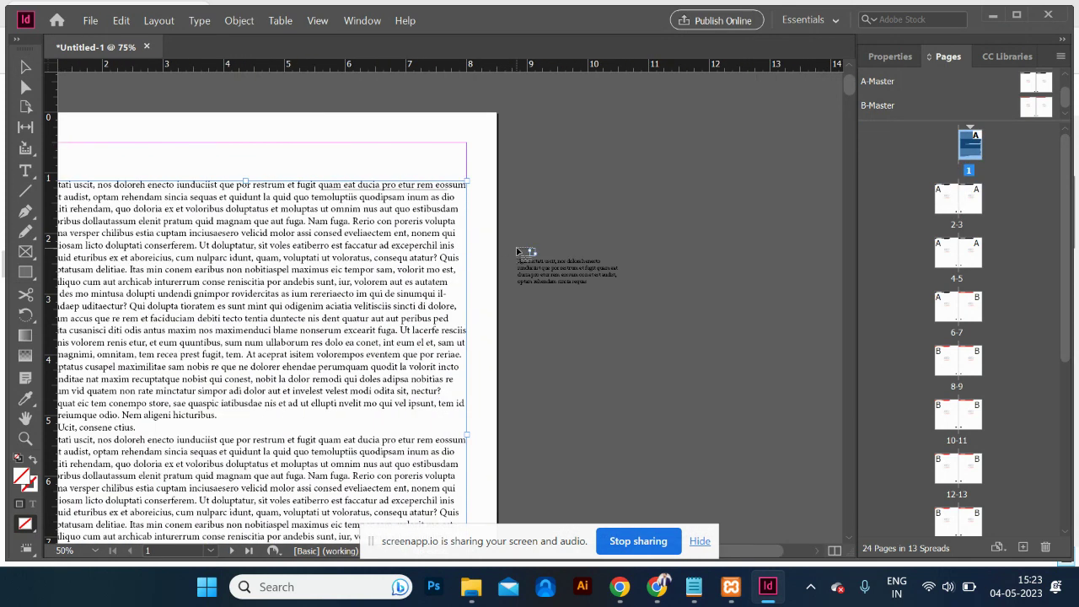
# Flow page 1's overset text onto page 2 and the following pages, starting below page 2's "hello india" header at the inner margin edge.
pyautogui.scroll(-15, 518, 252)
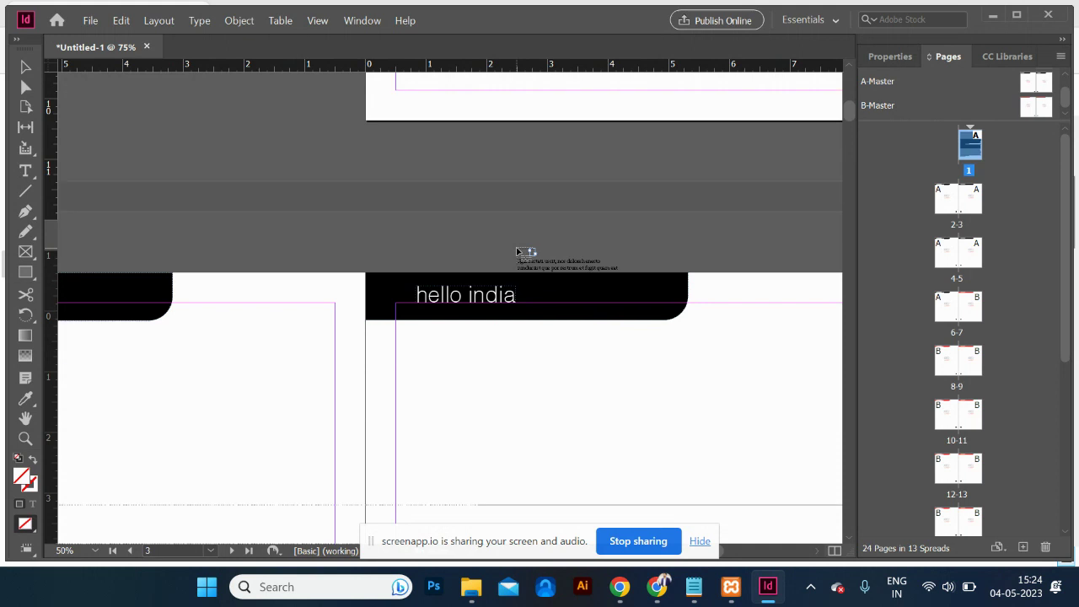
pyautogui.hscroll(-10, 518, 251)
pyautogui.scroll(2, 506, 284)
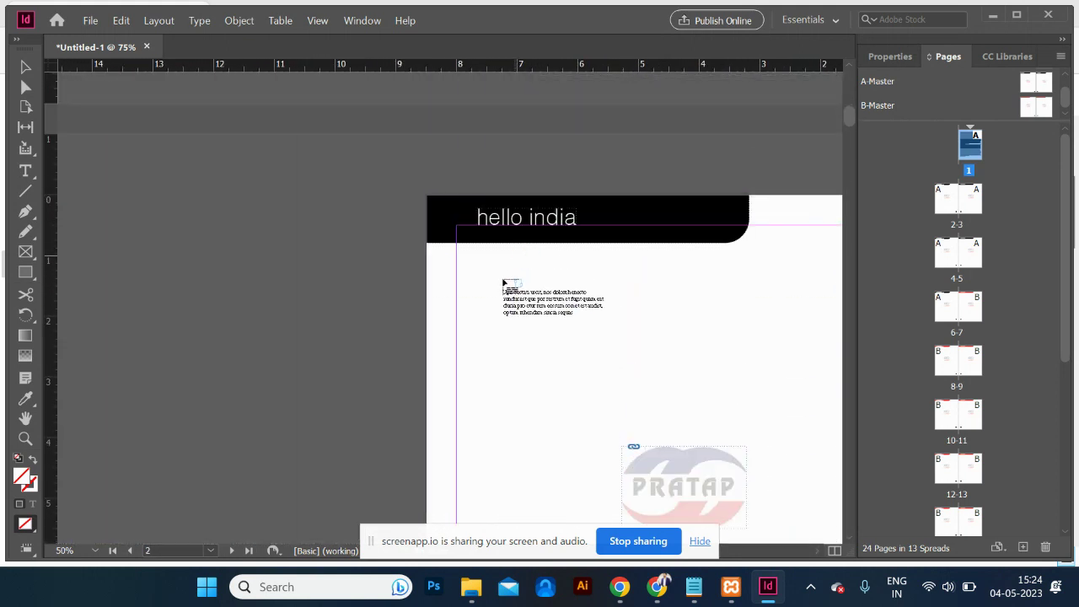
pyautogui.click(459, 283)
# Look over pages 2-5 to check how far the flowed text runs and where it overlaps the headers and page numbers.
pyautogui.scroll(-10, 548, 278)
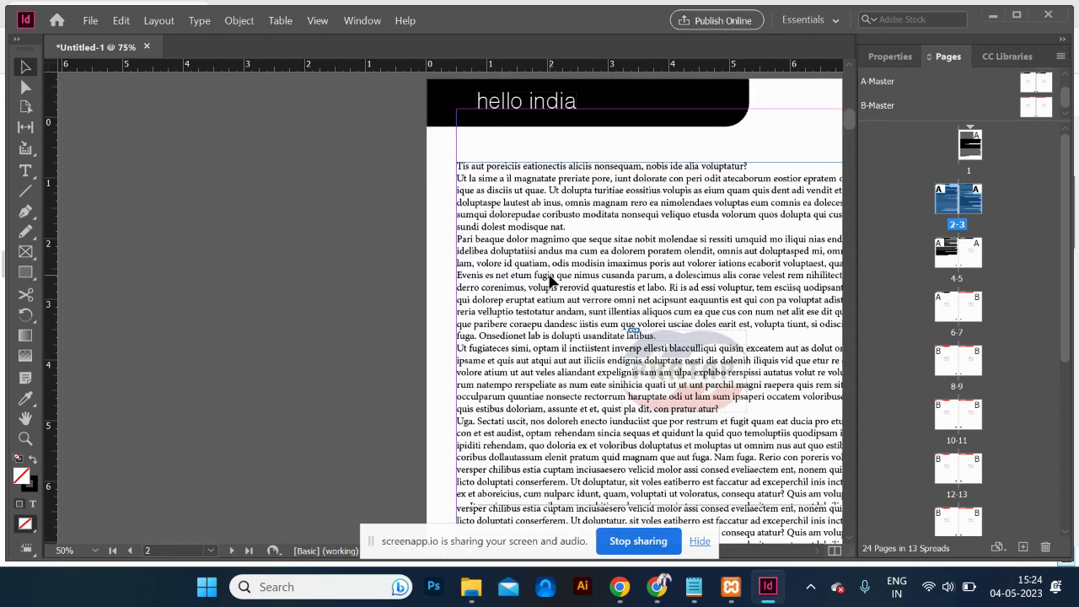
pyautogui.hscroll(6, 548, 278)
pyautogui.hscroll(8, 548, 281)
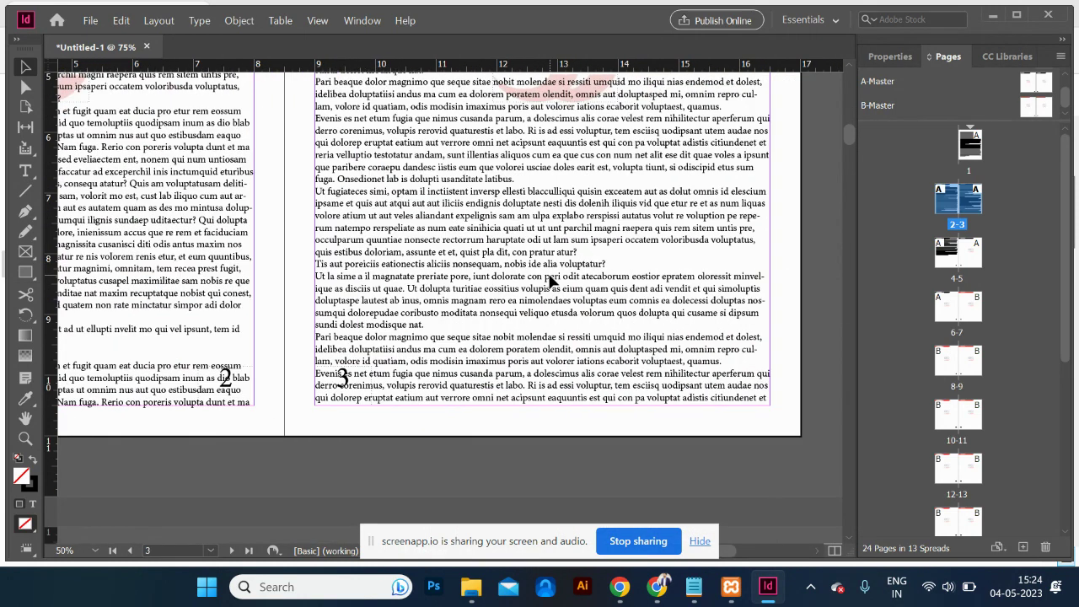
pyautogui.scroll(-5, 548, 280)
pyautogui.scroll(-3, 548, 280)
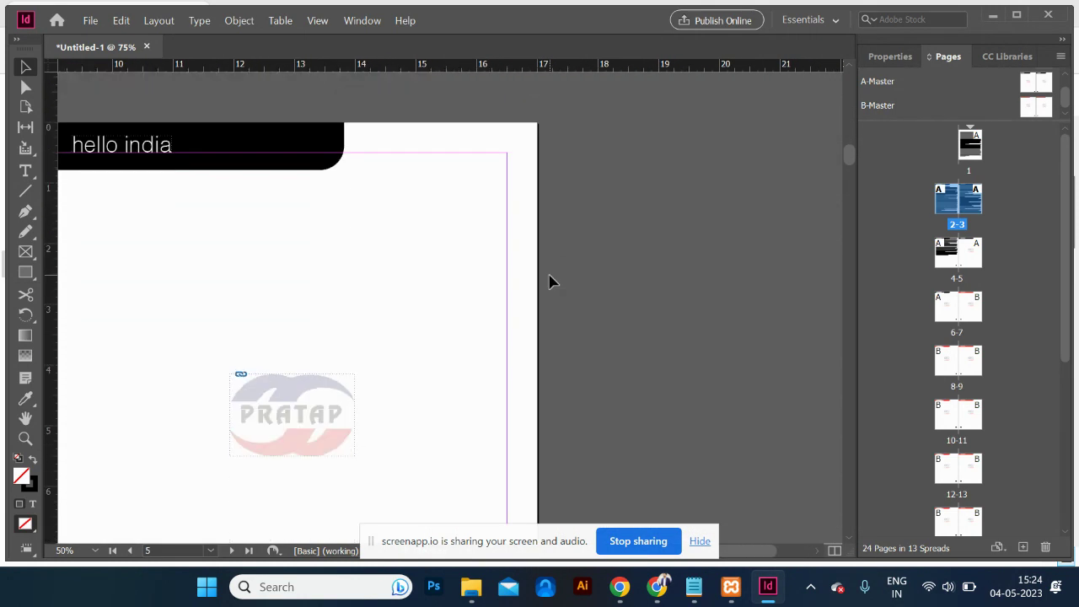
pyautogui.hscroll(-8, 548, 281)
pyautogui.scroll(-2, 550, 281)
pyautogui.scroll(3, 550, 281)
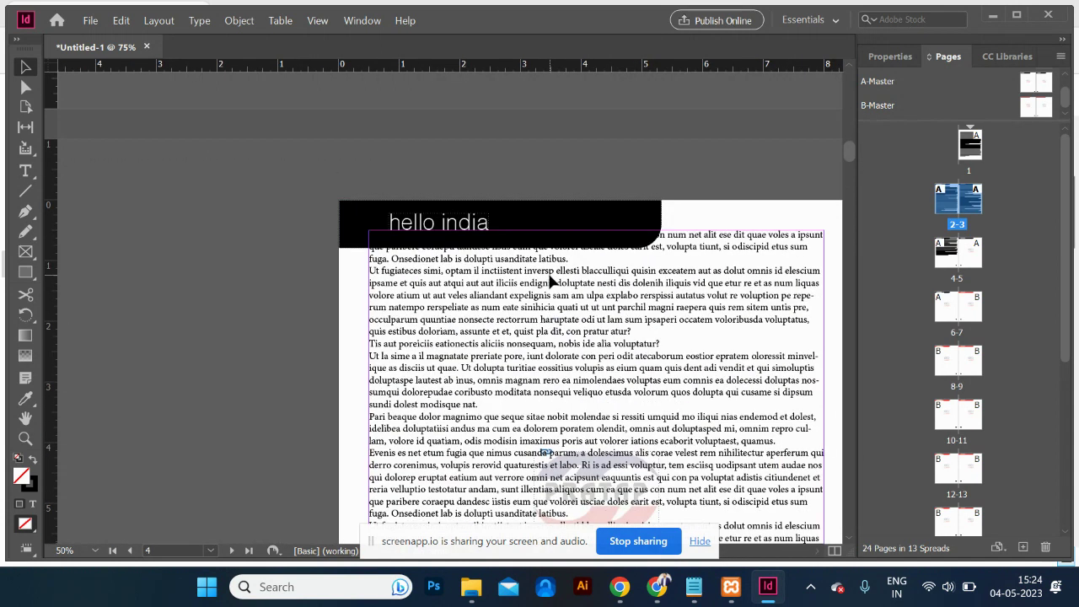
pyautogui.scroll(-3, 550, 281)
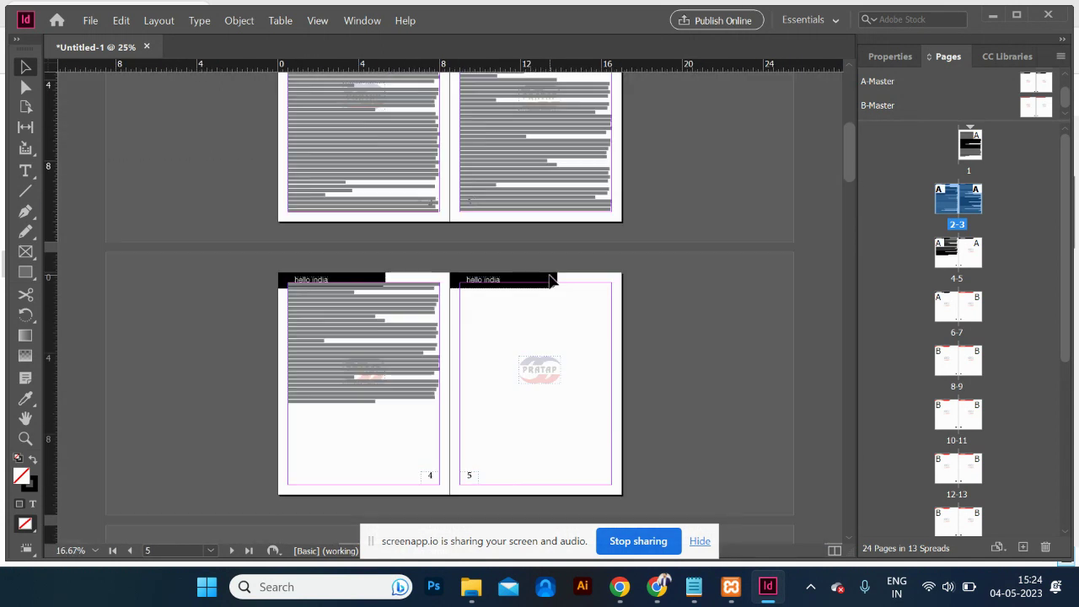
pyautogui.scroll(6, 549, 281)
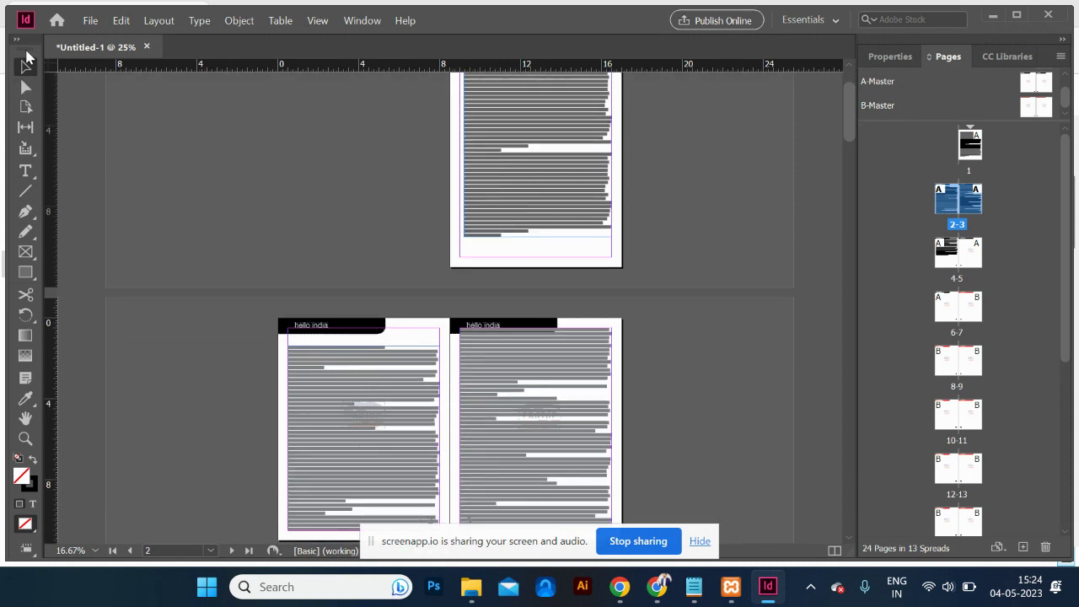
# Resize the text frames on pages 2 and 3 so the text sits below the headers and above the page numbers.
pyautogui.click(24, 70)
pyautogui.click(366, 370)
pyautogui.moveTo(364, 343); pyautogui.dragTo(360, 355)
pyautogui.scroll(-3, 364, 348)
pyautogui.click(523, 209)
pyautogui.moveTo(535, 173); pyautogui.dragTo(535, 195)
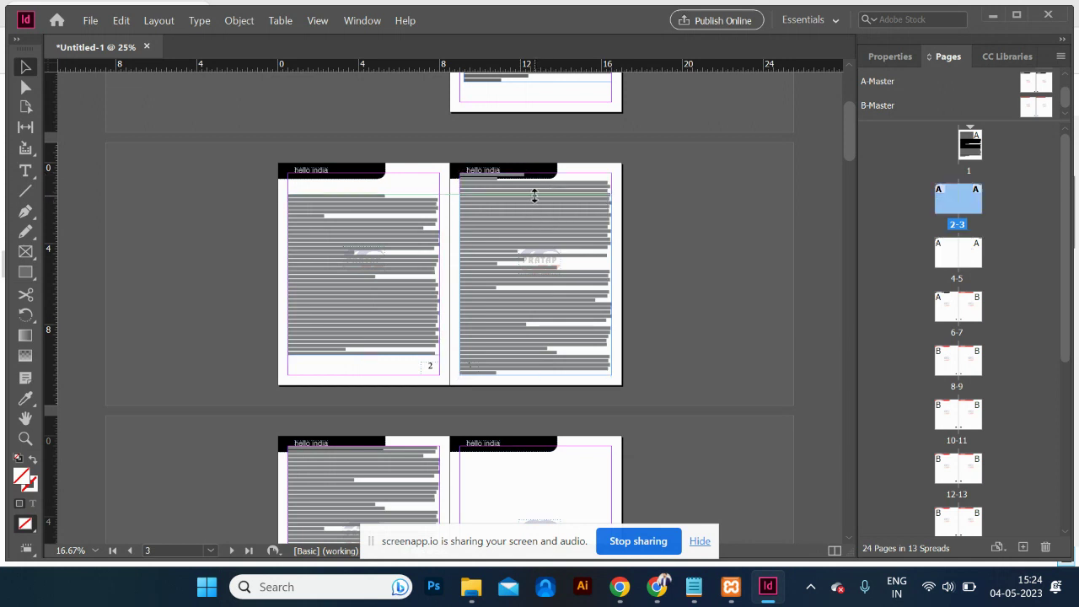
pyautogui.moveTo(535, 372); pyautogui.dragTo(532, 352)
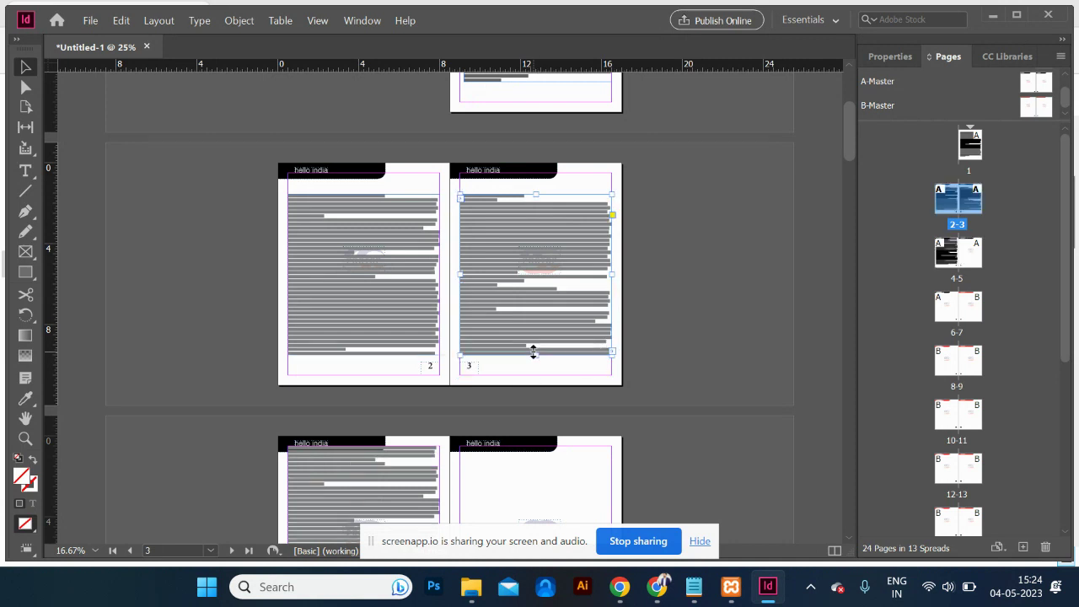
# Shorten page 4's text frame to clear its header and page number, and flow its overset text onto page 5 below the header.
pyautogui.scroll(-3, 533, 352)
pyautogui.click(393, 308)
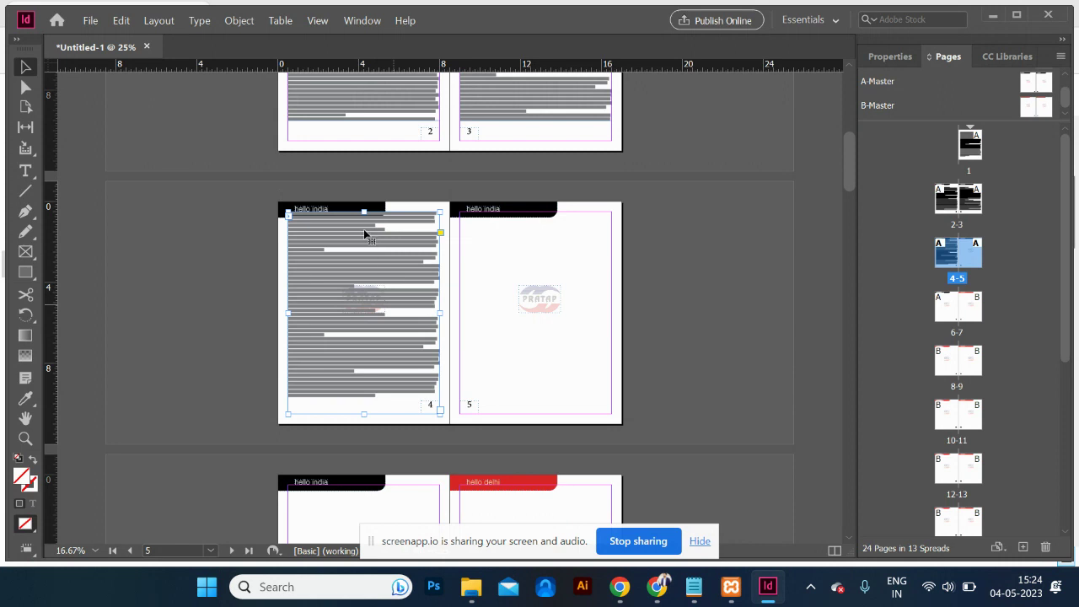
pyautogui.moveTo(365, 209); pyautogui.dragTo(367, 236)
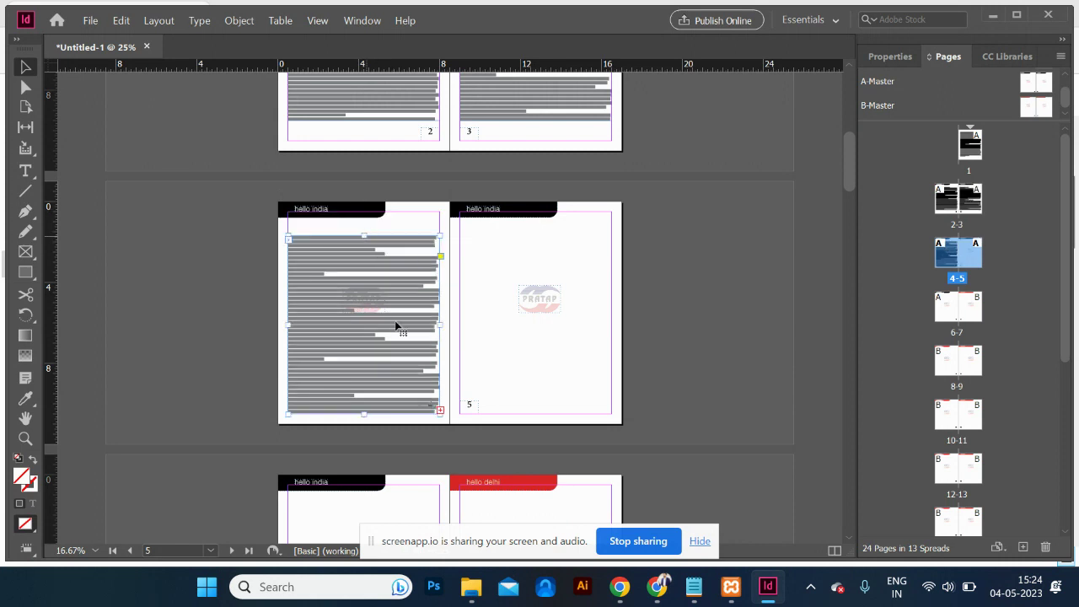
pyautogui.moveTo(363, 413); pyautogui.dragTo(363, 390)
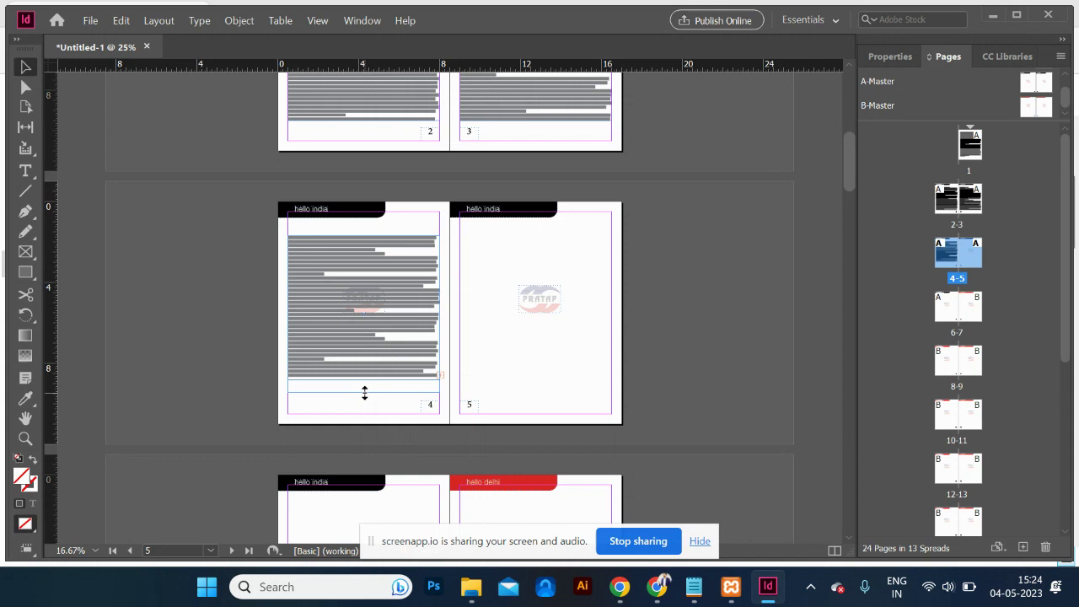
pyautogui.click(440, 389)
pyautogui.click(471, 239)
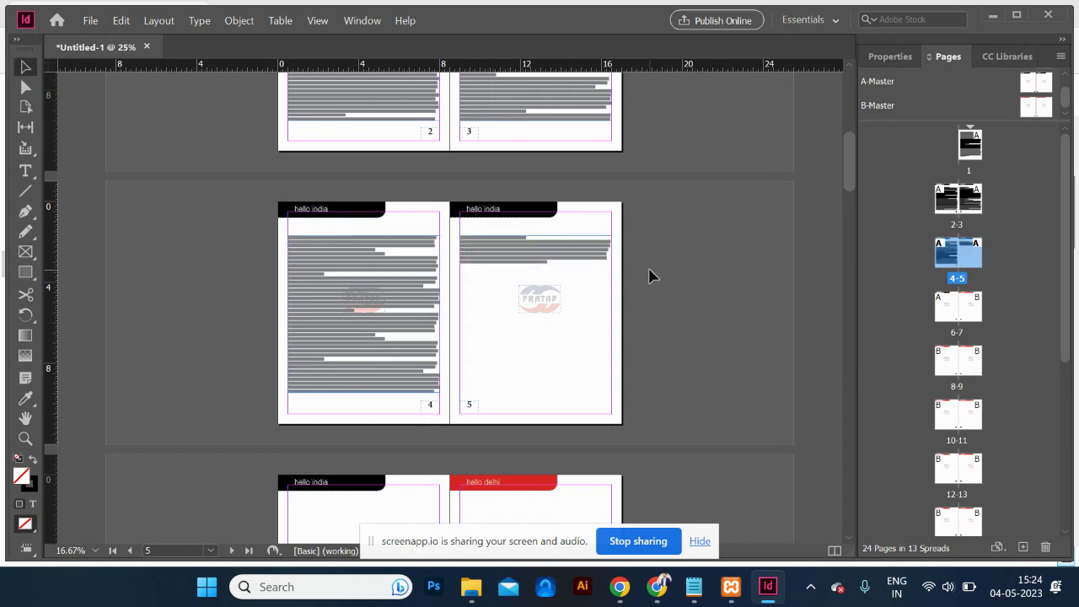
# Review the flowed text on pages 1-5 for its position relative to the headers, logo watermarks and page numbers.
pyautogui.scroll(5, 649, 276)
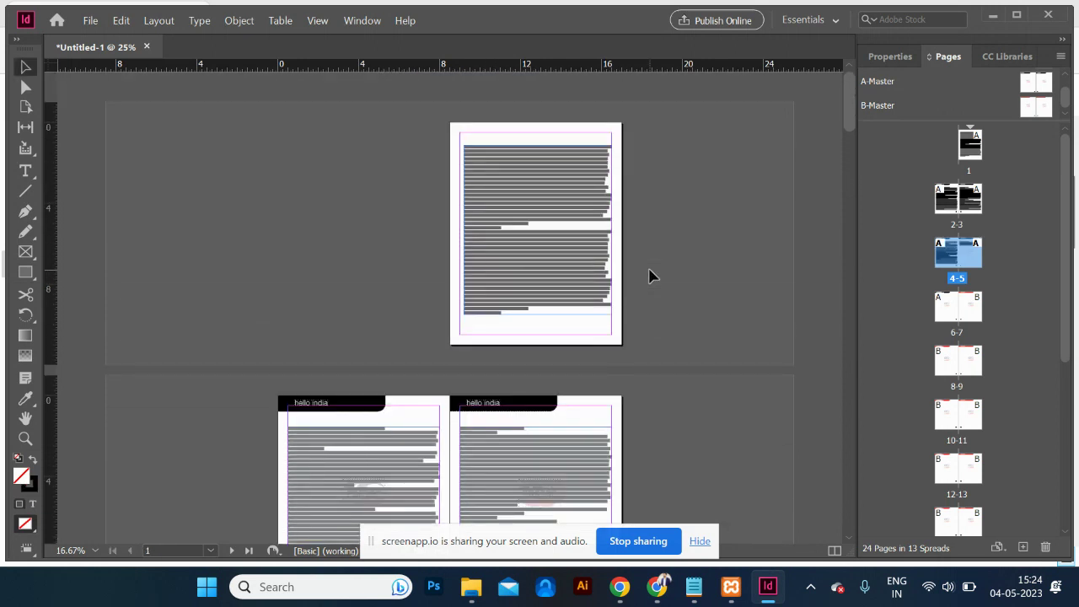
pyautogui.scroll(1, 649, 275)
pyautogui.scroll(-4, 649, 276)
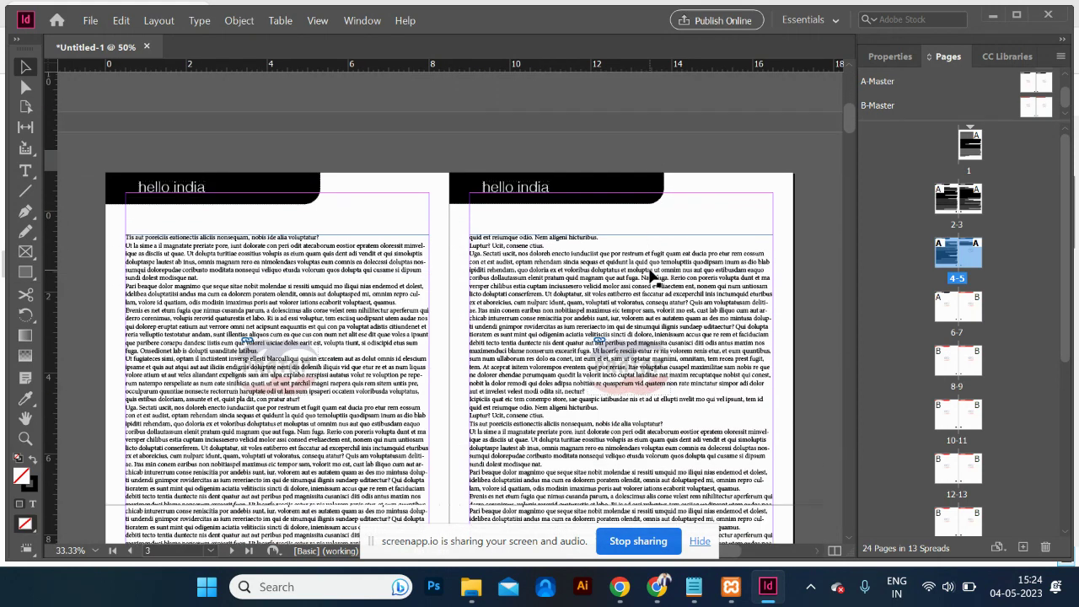
pyautogui.scroll(-6, 649, 276)
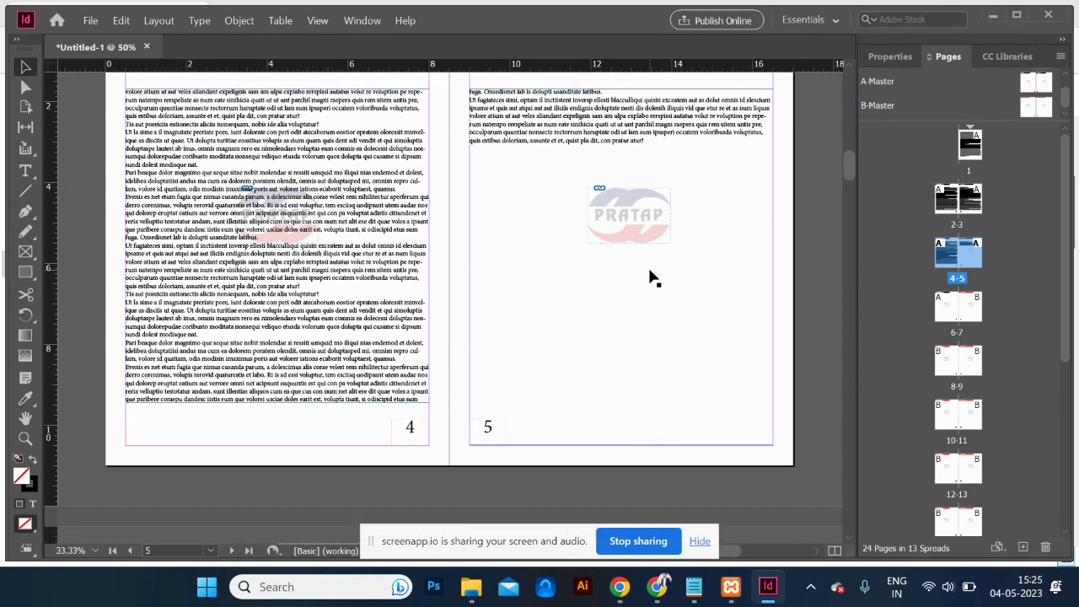
pyautogui.scroll(3, 649, 276)
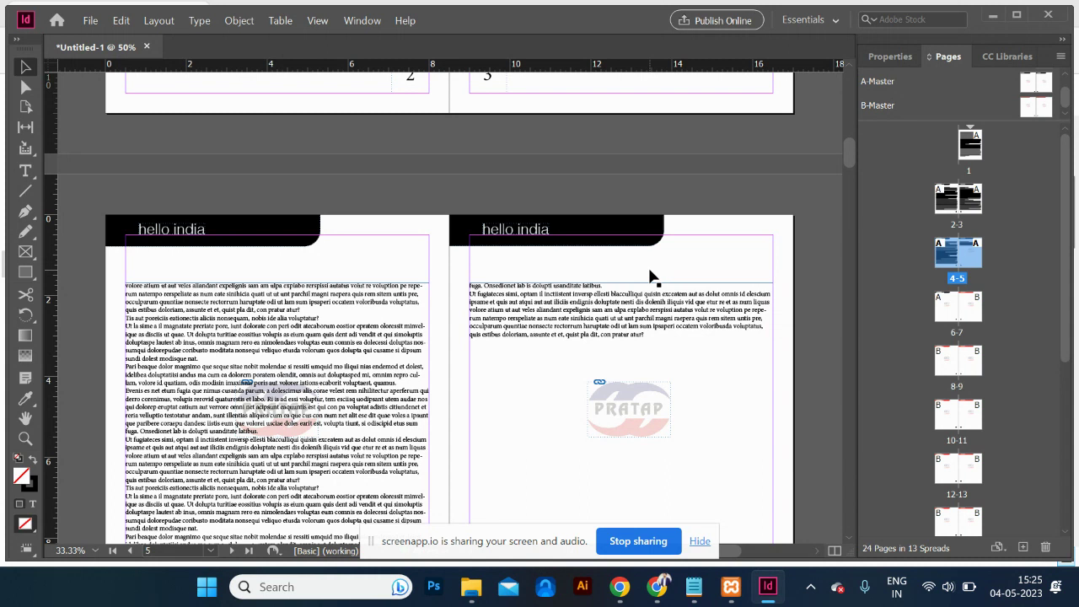
pyautogui.scroll(5, 538, 245)
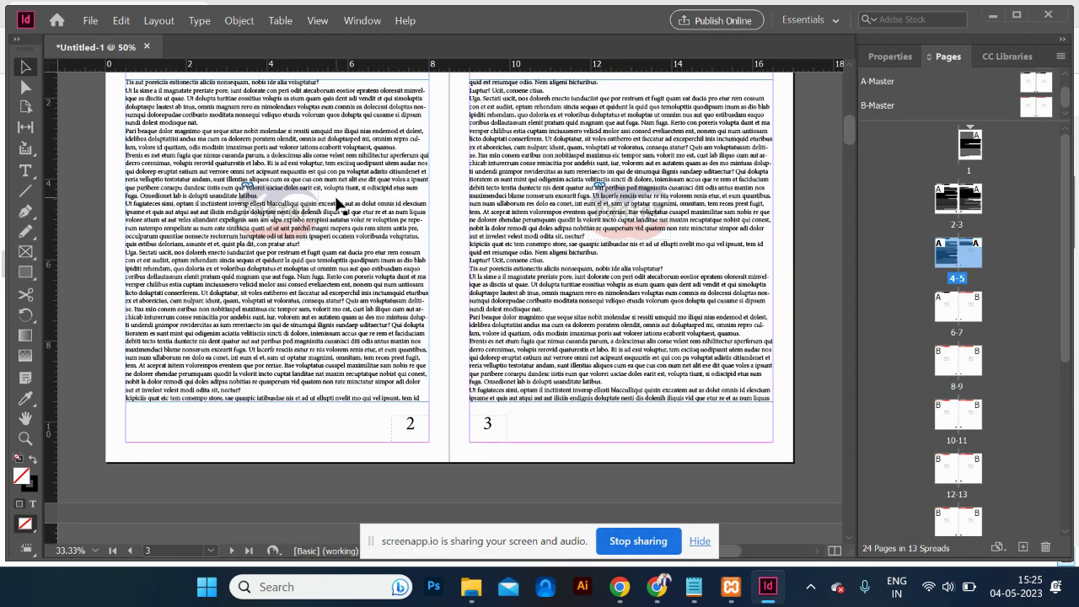
pyautogui.click(337, 206)
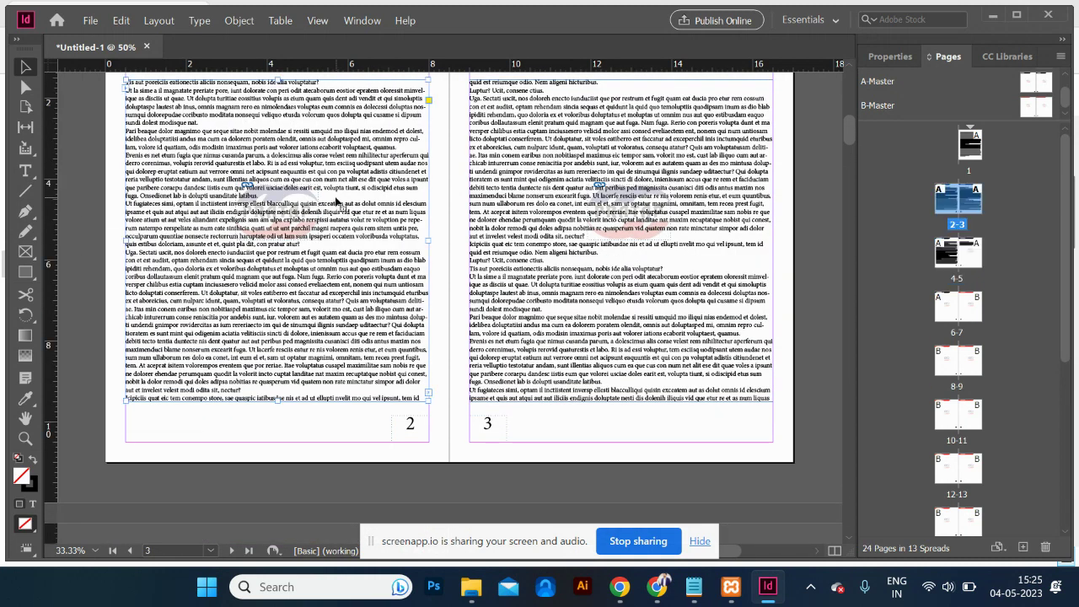
pyautogui.hotkey('ctrl', 'shift', 'b')
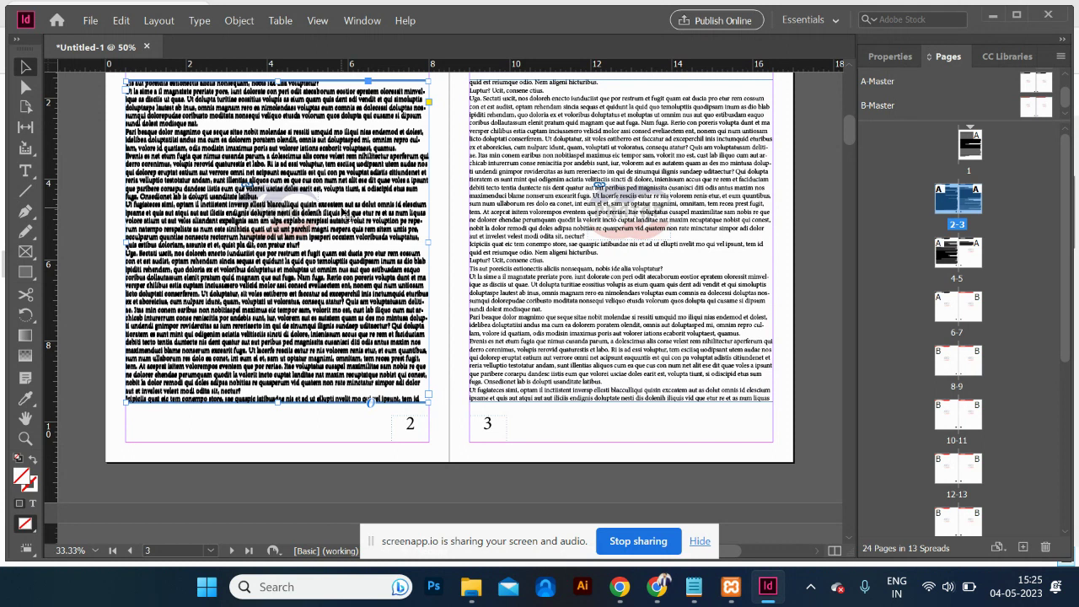
pyautogui.hotkey('ctrl', 'z')
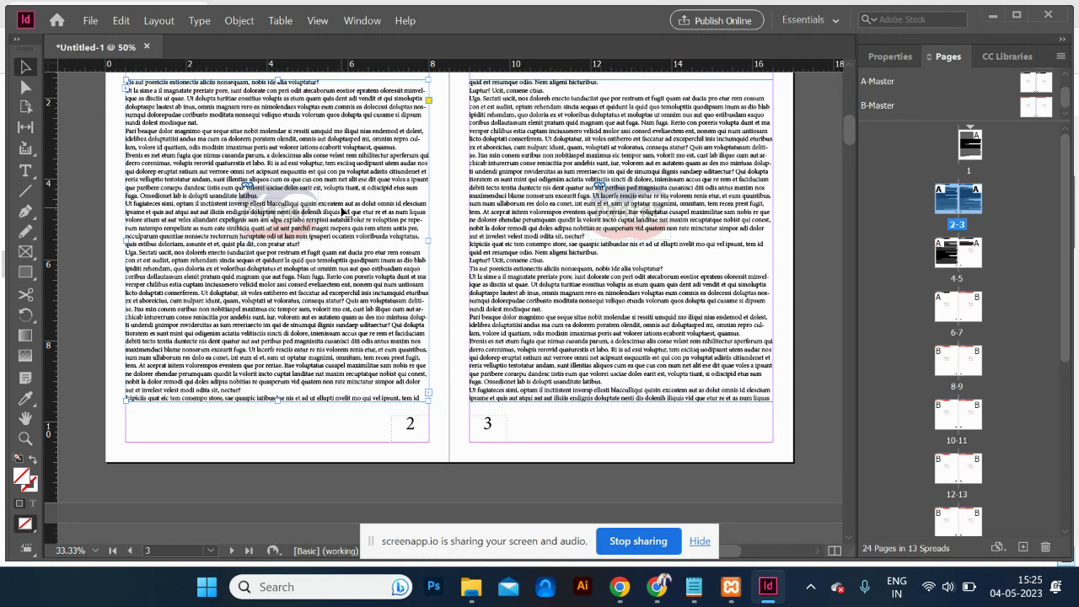
pyautogui.hotkey('alt', 'pagedown')
pyautogui.doubleClick(343, 213)
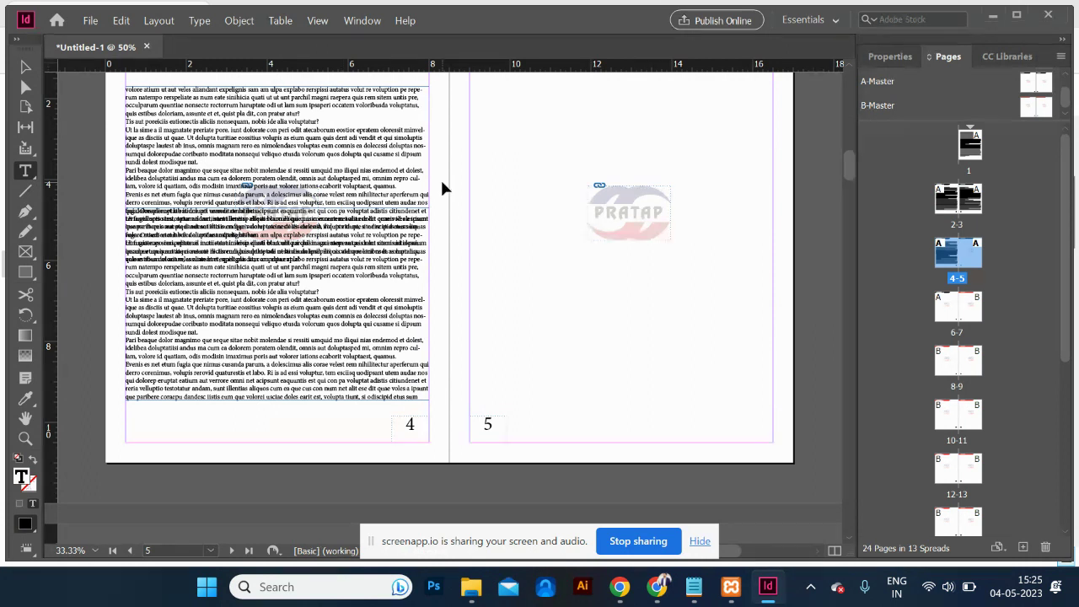
pyautogui.press('Escape')
pyautogui.click(430, 240)
pyautogui.scroll(5, 426, 197)
pyautogui.scroll(3, 426, 197)
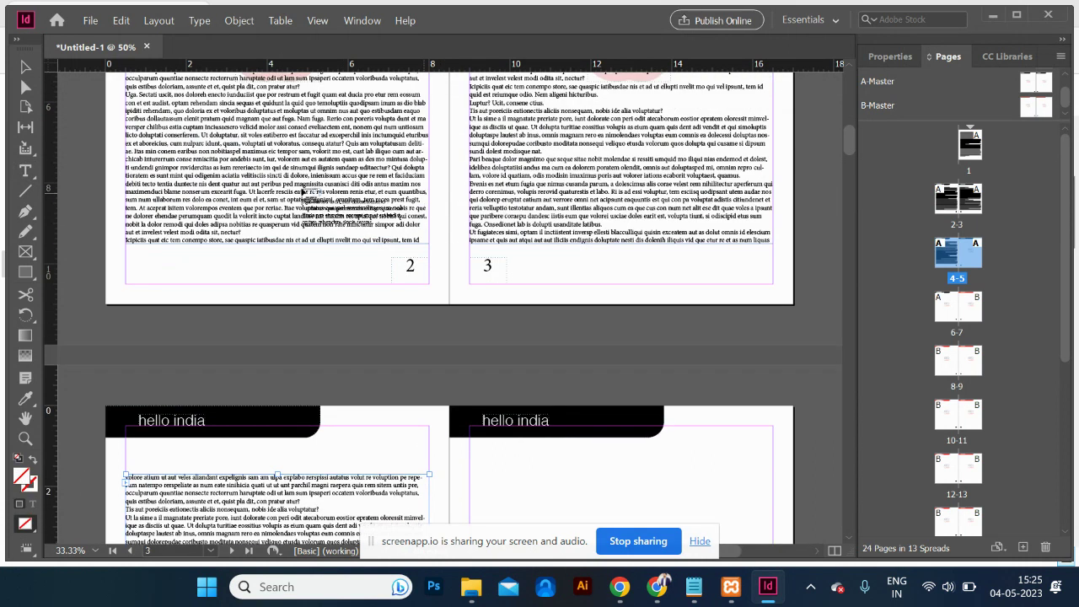
# Select all of the flowed story text and widen its line spacing by four increments.
pyautogui.click(25, 67)
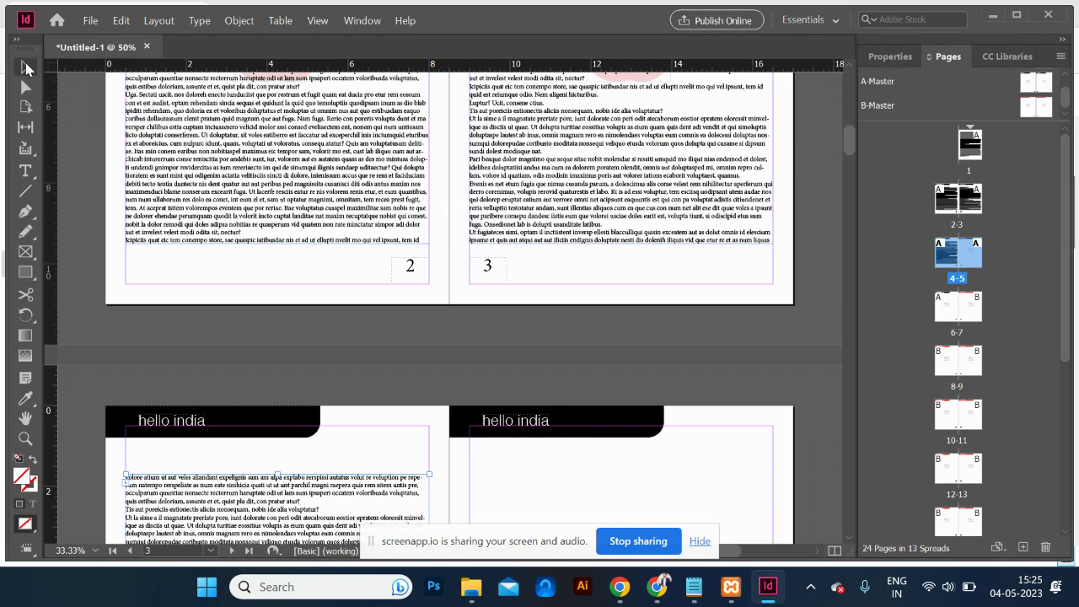
pyautogui.click(239, 134)
pyautogui.doubleClick(239, 133)
pyautogui.tripleClick(240, 134)
pyautogui.hotkey('ctrl', 'a')
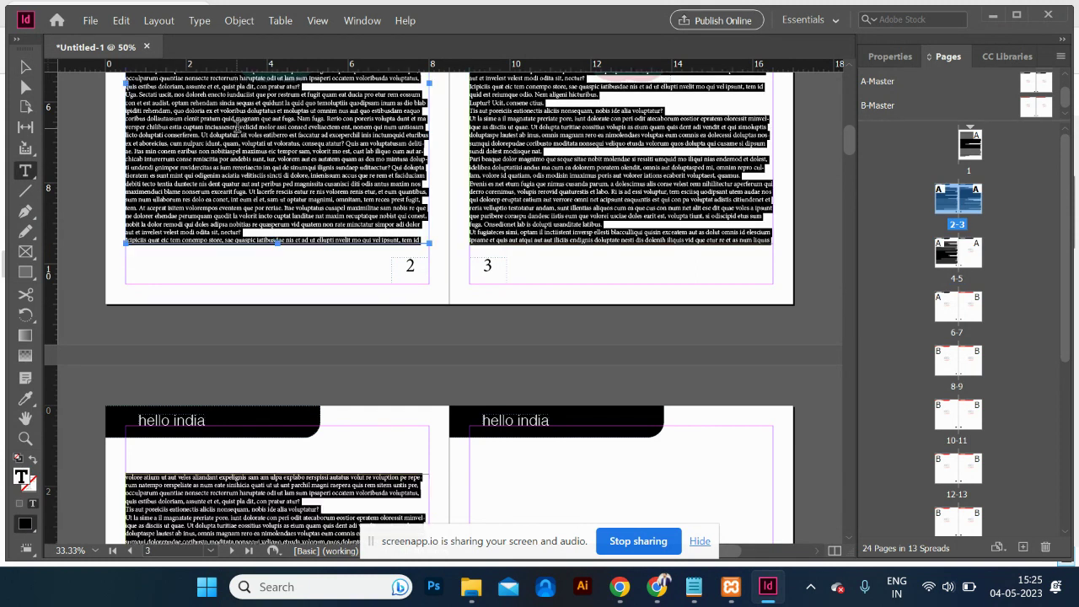
pyautogui.hotkey('alt', 'Down')
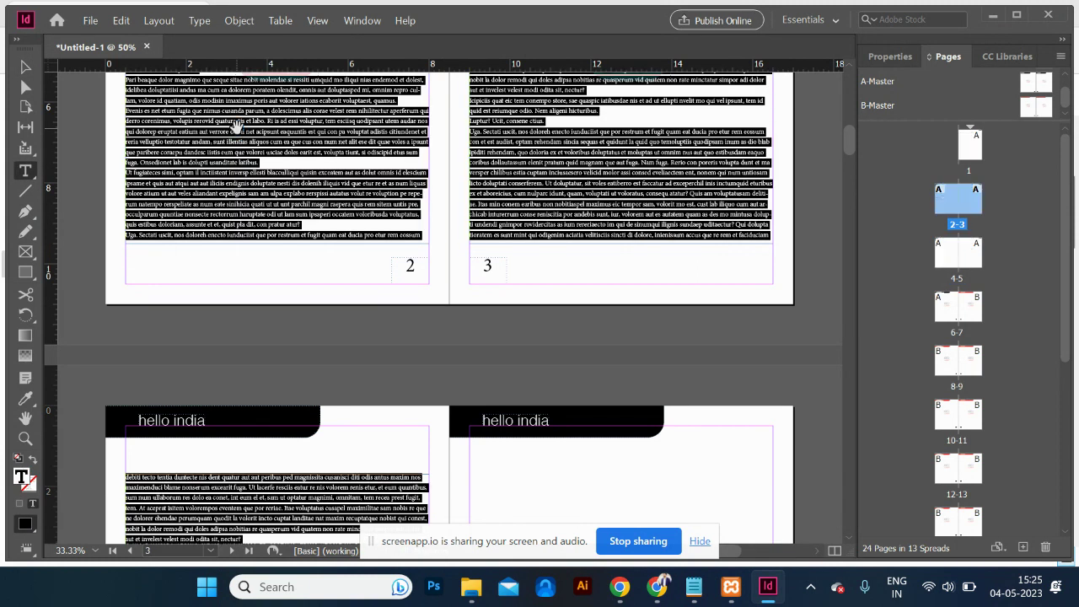
pyautogui.hotkey('alt', 'Down')
pyautogui.hotkey('alt', 'Down')
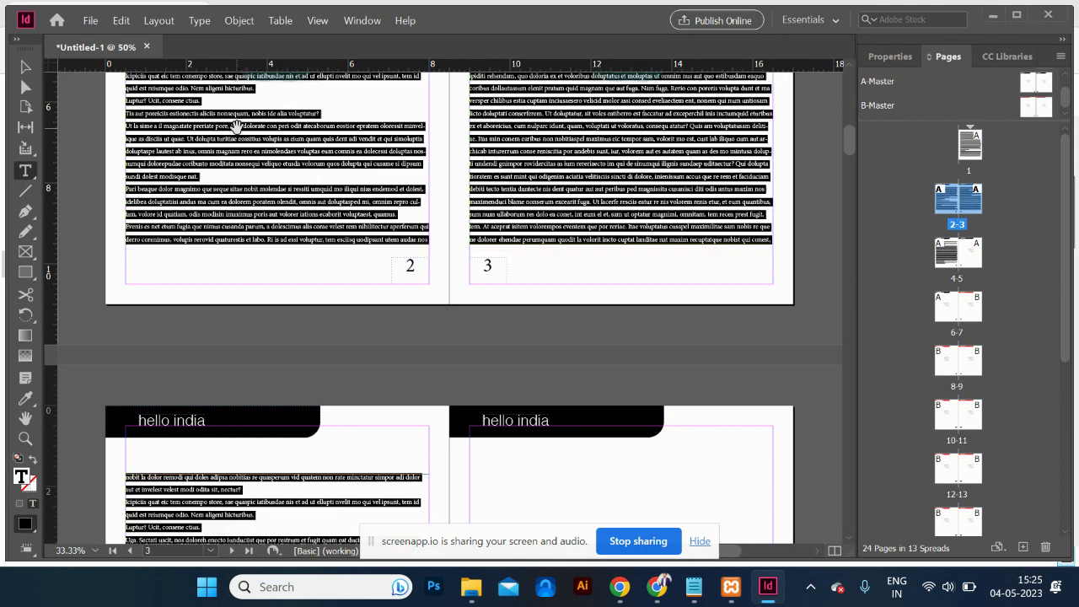
pyautogui.hotkey('alt', 'Down')
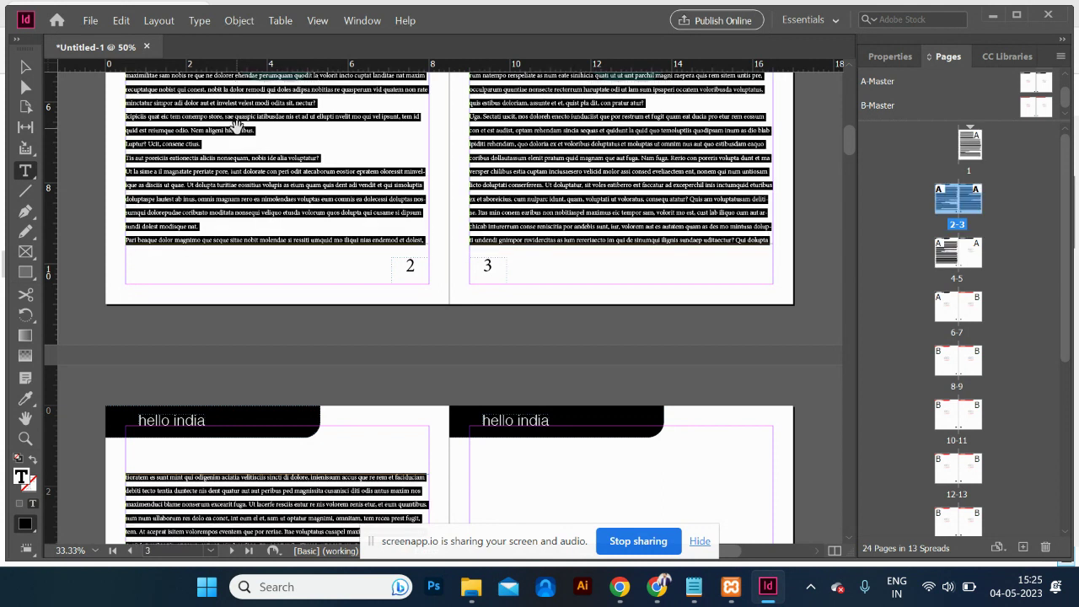
pyautogui.click(25, 66)
# Autoflow page 4's overset text from below the header on page 5 through the following pages.
pyautogui.scroll(-5, 120, 270)
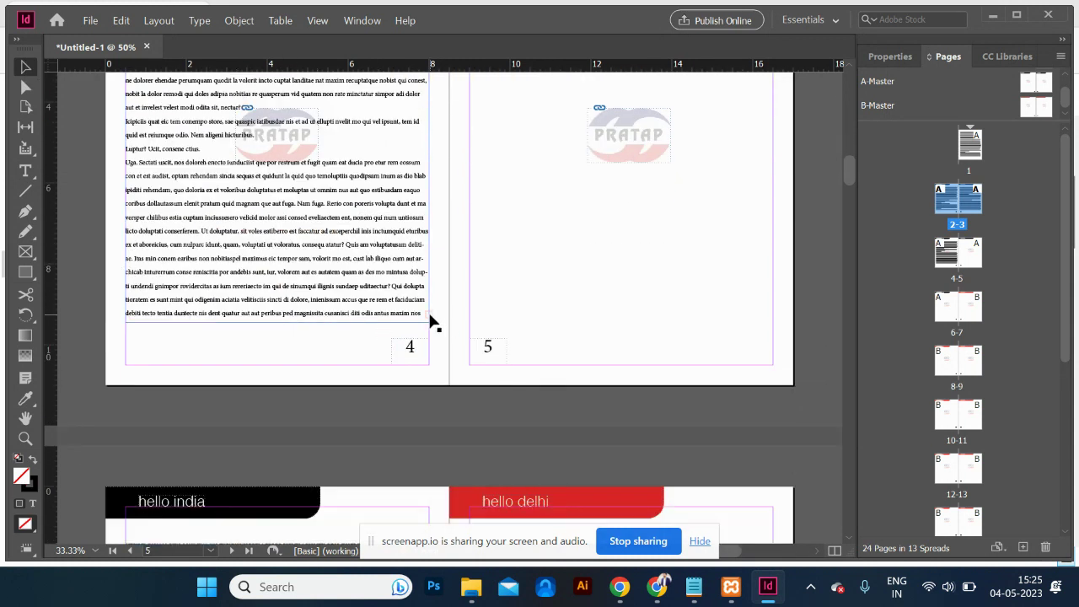
pyautogui.scroll(3, 663, 133)
pyautogui.scroll(-1, 475, 371)
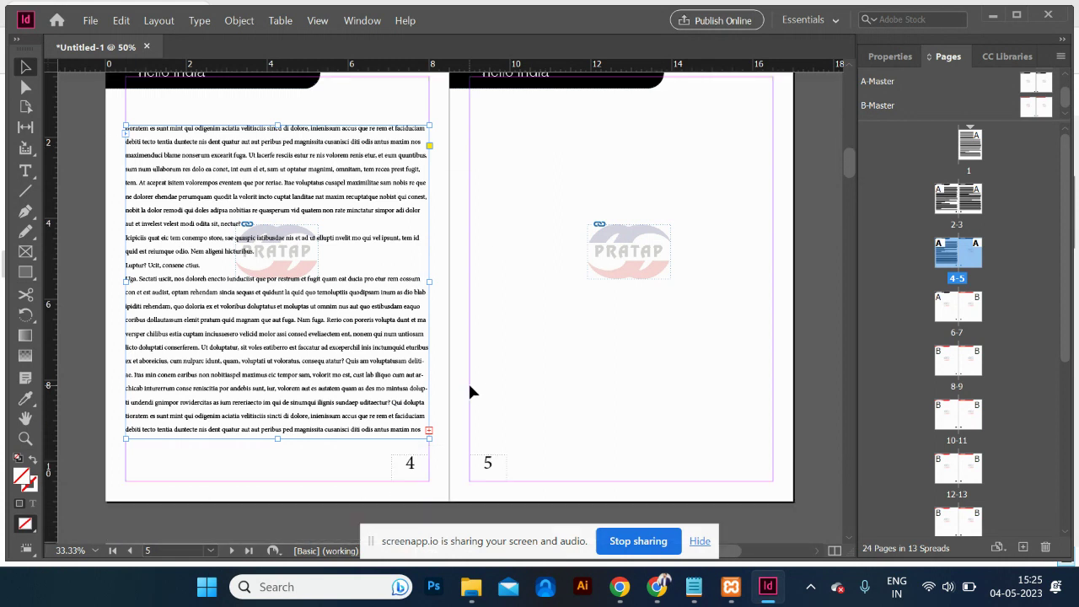
pyautogui.scroll(-2, 471, 390)
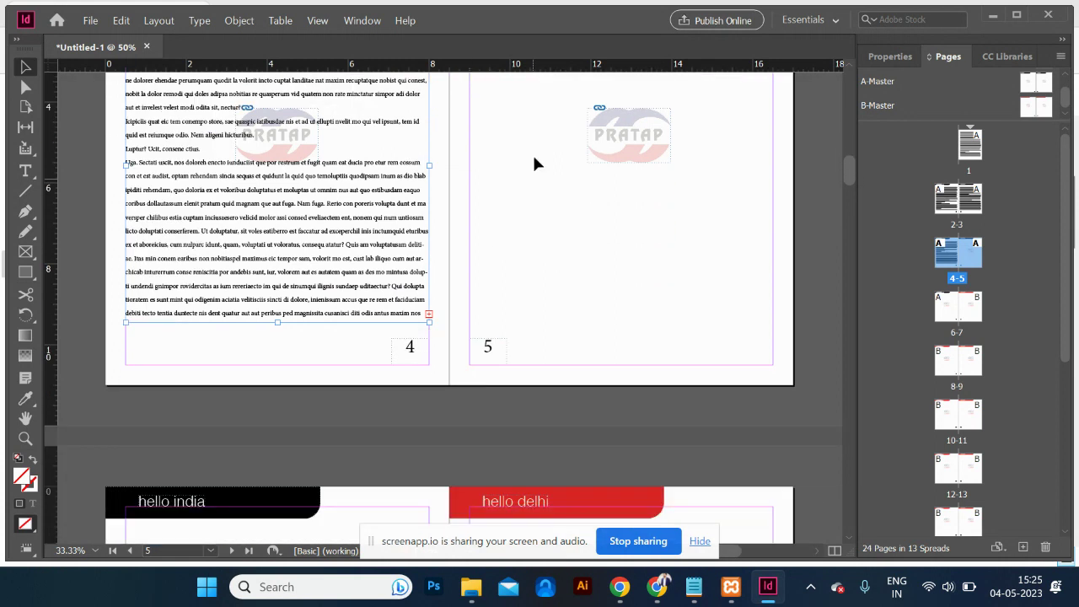
pyautogui.click(429, 315)
pyautogui.scroll(3, 551, 209)
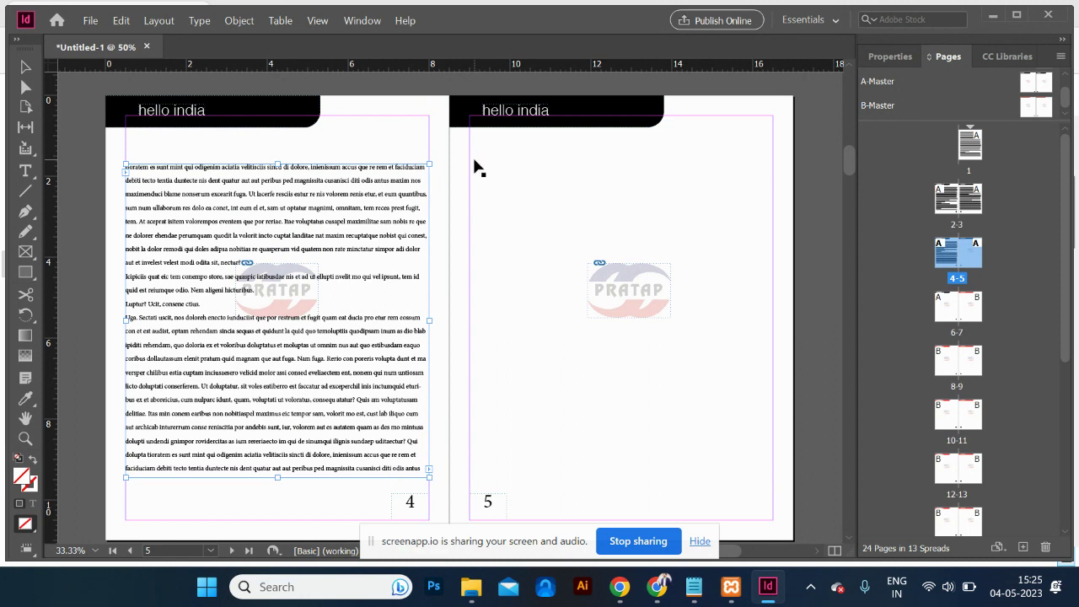
pyautogui.keyDown('shift'); pyautogui.click(475, 161); pyautogui.keyUp('shift')
# Shorten page 5's text frame from its lower edge so the text ends above the page number.
pyautogui.scroll(-3, 476, 166)
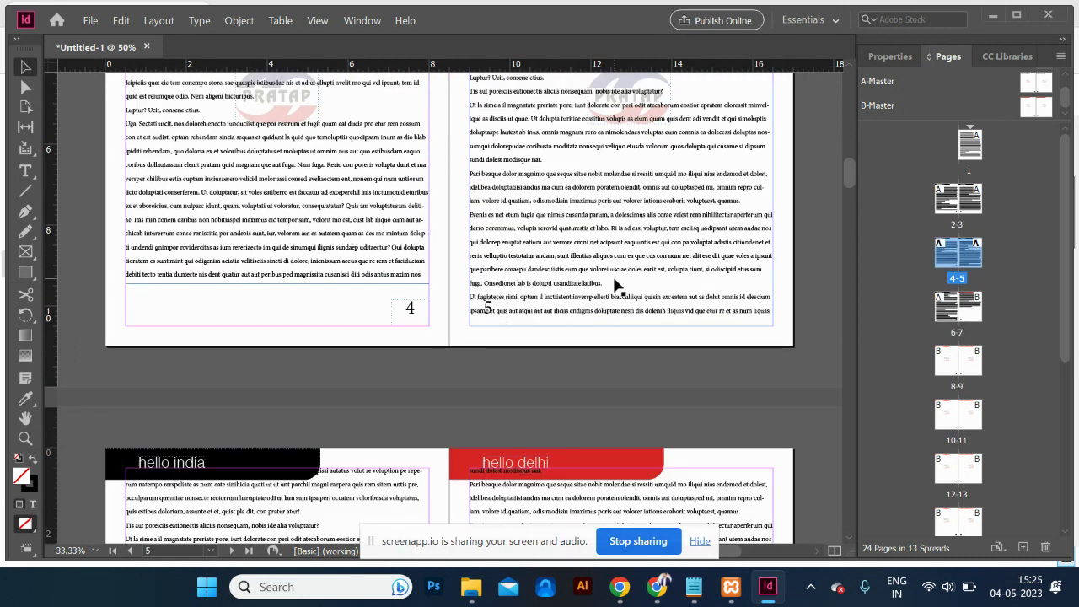
pyautogui.click(25, 69)
pyautogui.click(593, 315)
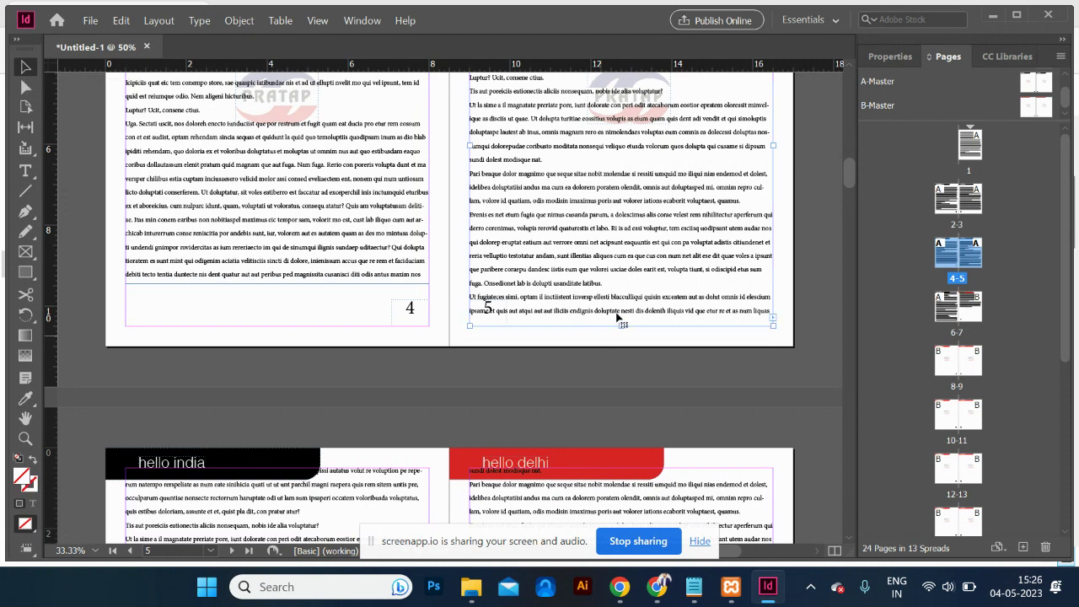
pyautogui.moveTo(624, 327); pyautogui.dragTo(619, 292)
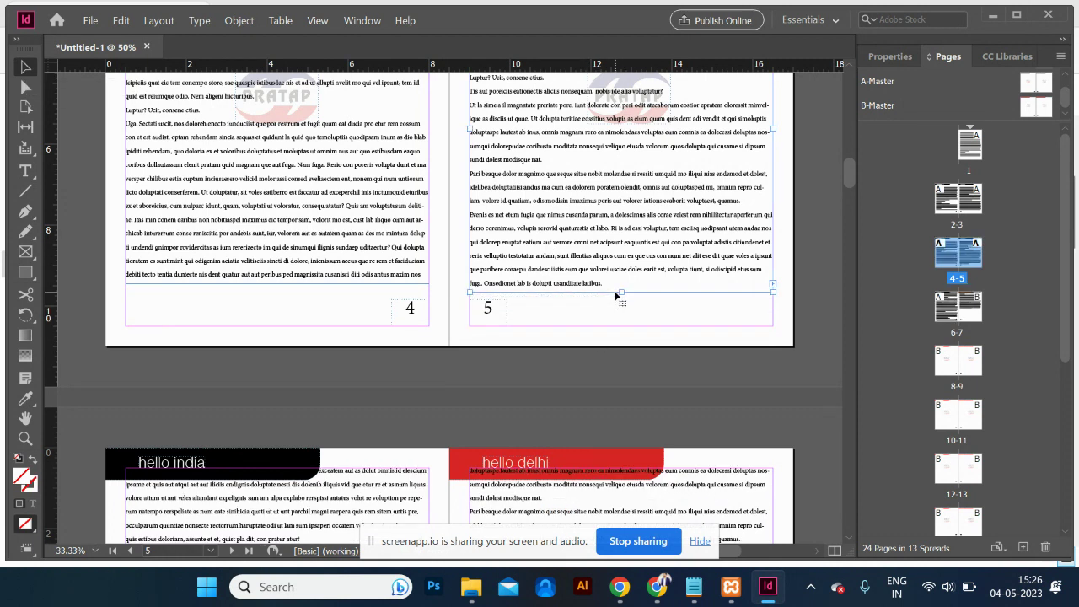
# Lower the upper edges of the text frames on pages 6 and 7 so the text starts below the headers.
pyautogui.scroll(-2, 620, 295)
pyautogui.click(274, 414)
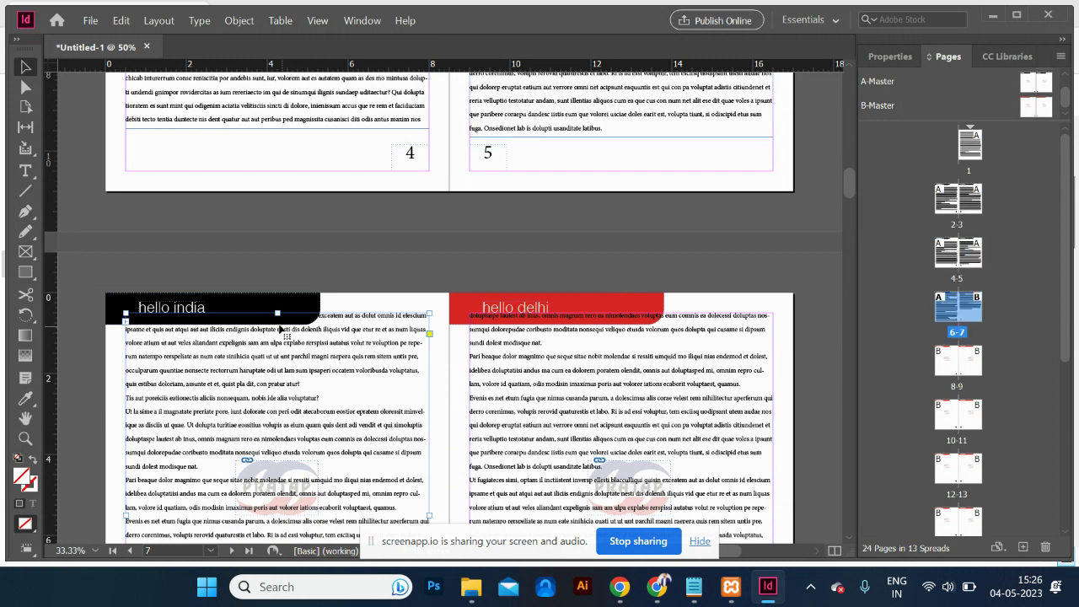
pyautogui.moveTo(277, 313); pyautogui.dragTo(278, 351)
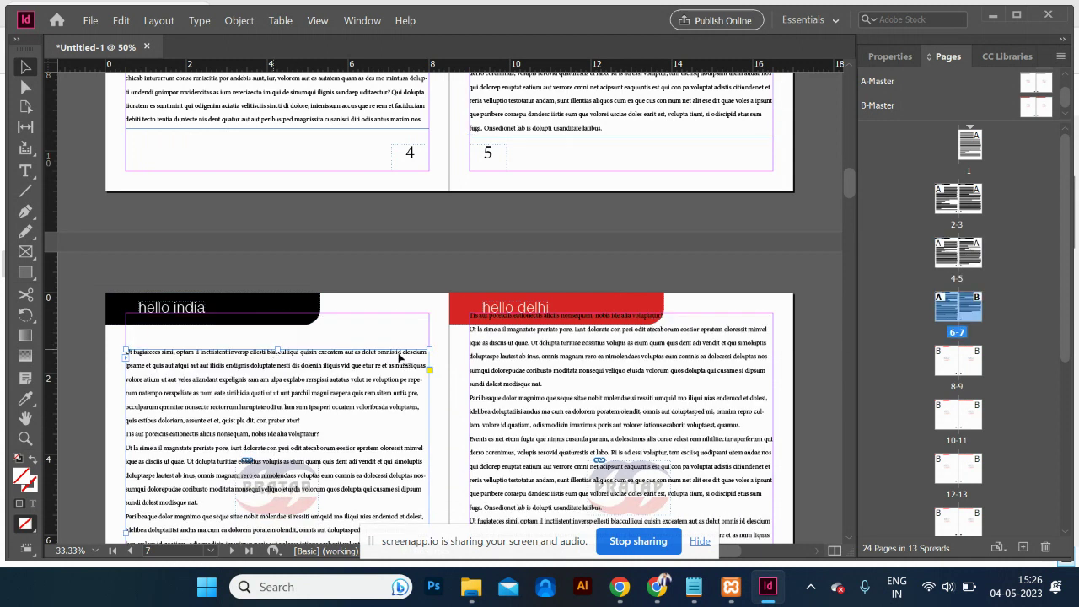
pyautogui.click(594, 386)
pyautogui.moveTo(621, 312); pyautogui.dragTo(622, 349)
# Shorten page 6's text frame from its lower edge so the text ends above the page number.
pyautogui.scroll(-10, 410, 426)
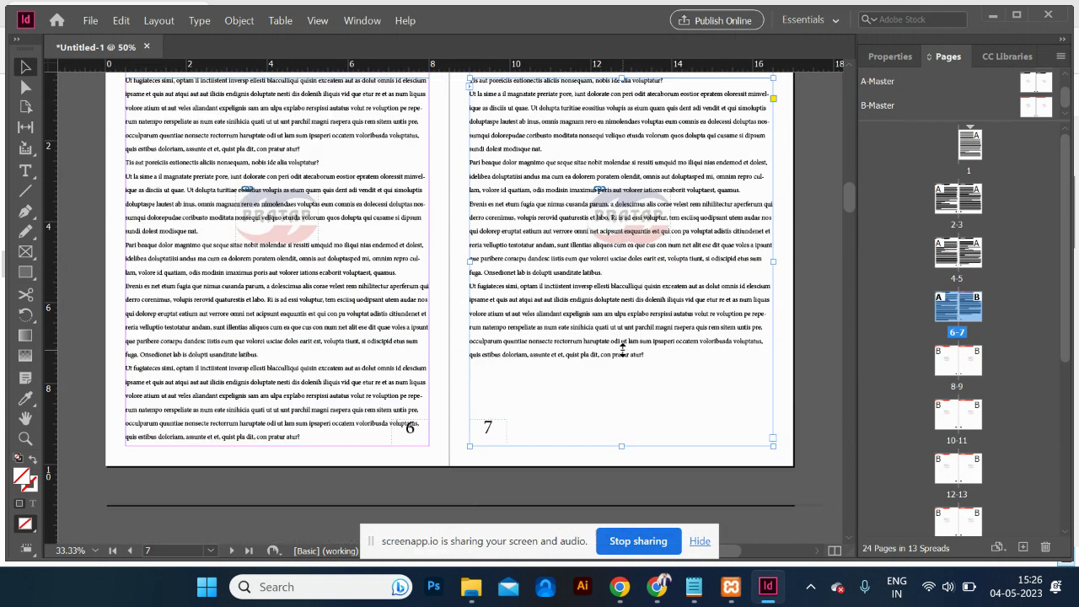
pyautogui.click(314, 217)
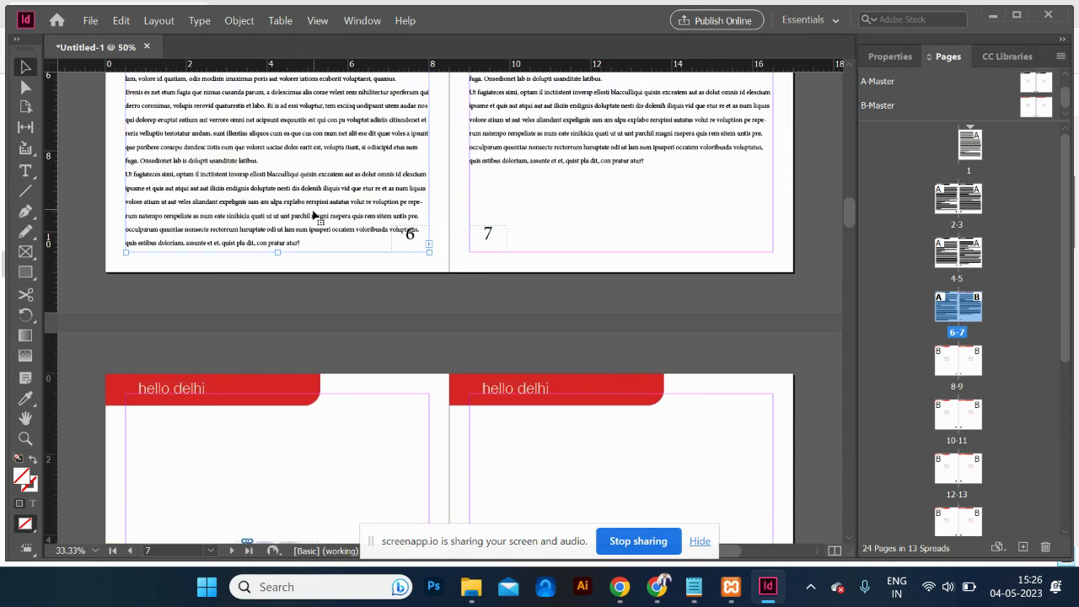
pyautogui.moveTo(278, 253); pyautogui.dragTo(278, 226)
# Draw a rectangular graphic frame on page 1 spanning the text width, starting at the fourth line of text.
pyautogui.scroll(20, 350, 300)
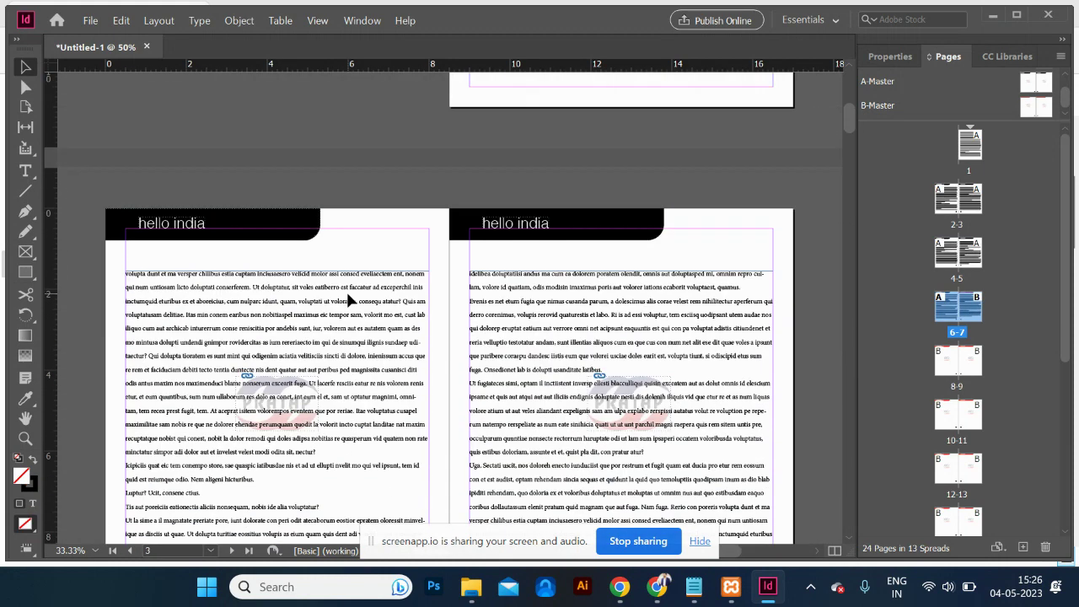
pyautogui.scroll(5, 611, 240)
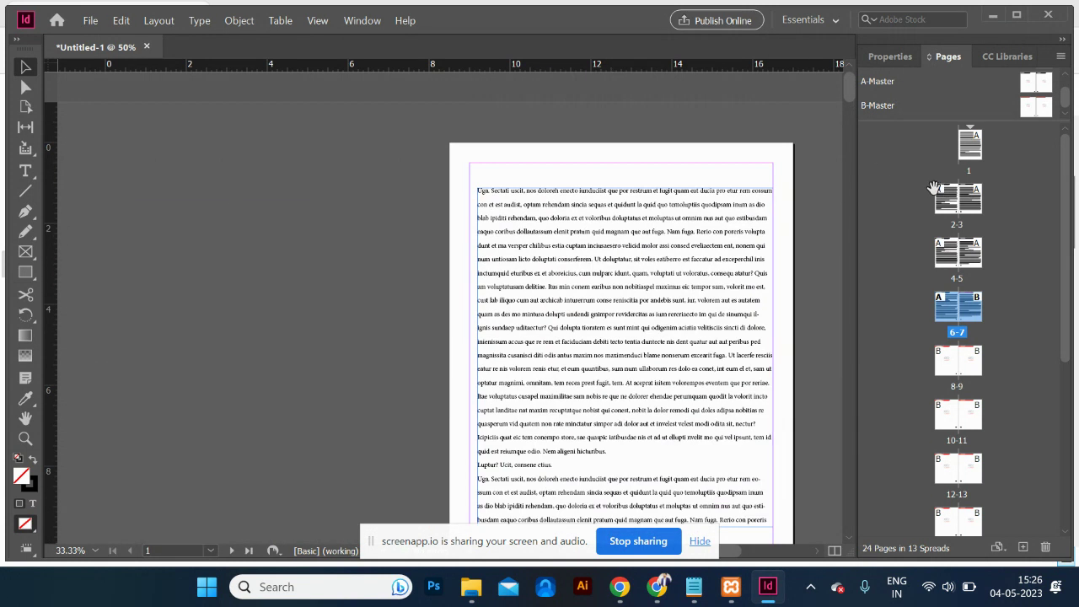
pyautogui.click(26, 273)
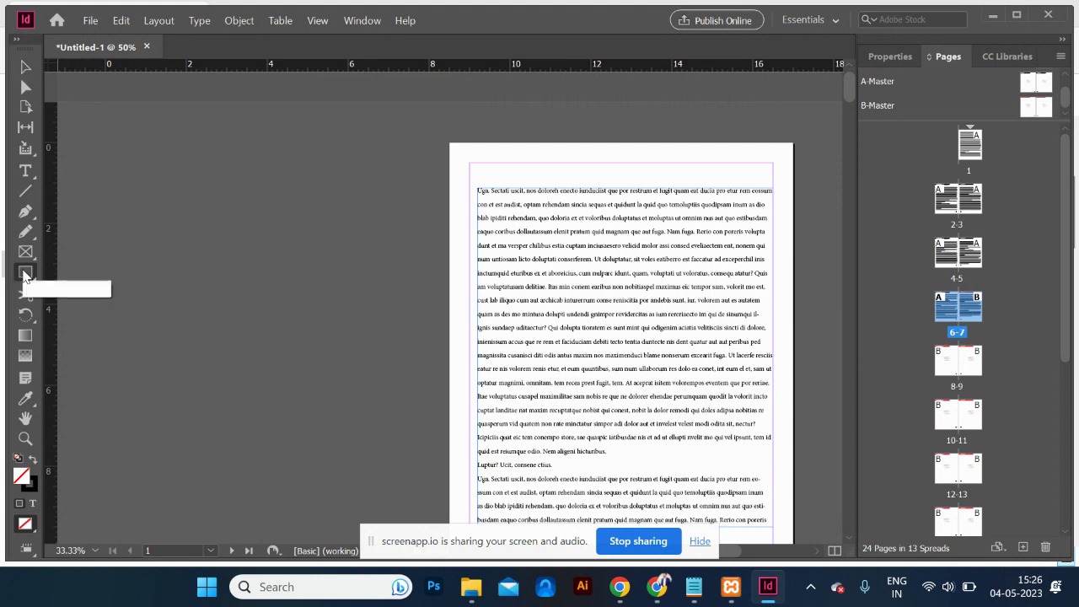
pyautogui.click(25, 253)
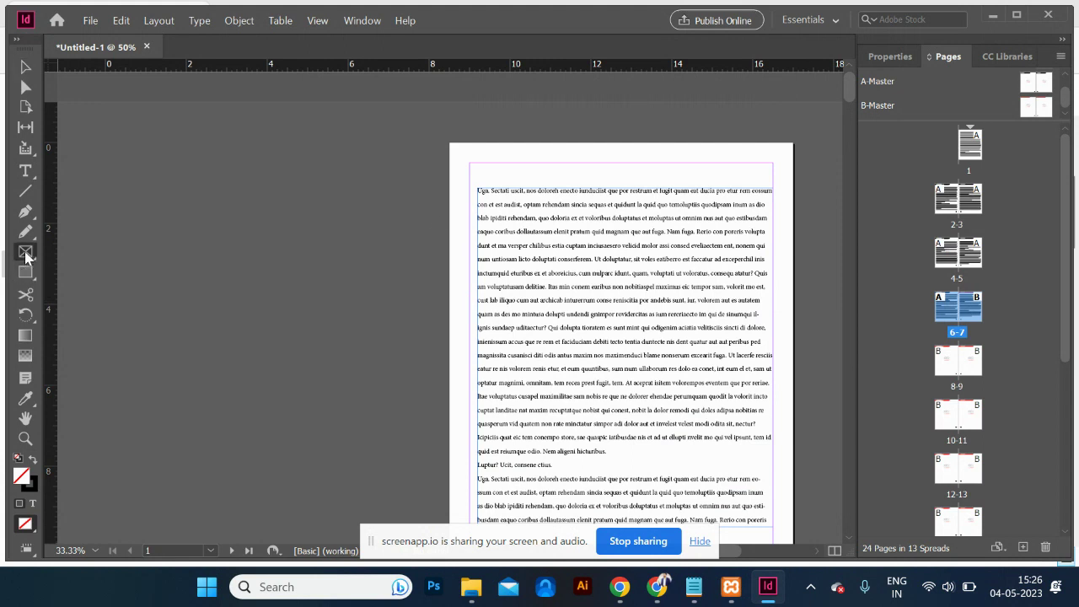
pyautogui.moveTo(478, 231); pyautogui.dragTo(775, 402)
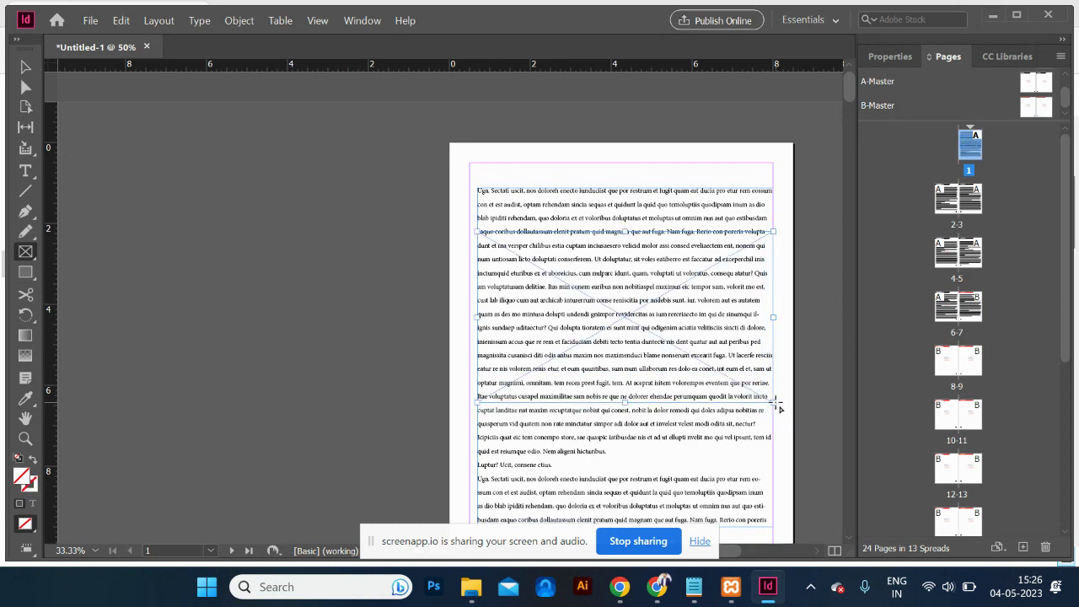
# Place the green-lit night tent photo, the WhatsApp image 2023-03-25 at 2.04.03 PM (1024x768), into page 1's graphic frame.
pyautogui.press('alt')
pyautogui.hotkey('ctrl', 'd')
pyautogui.scroll(-2, 532, 277)
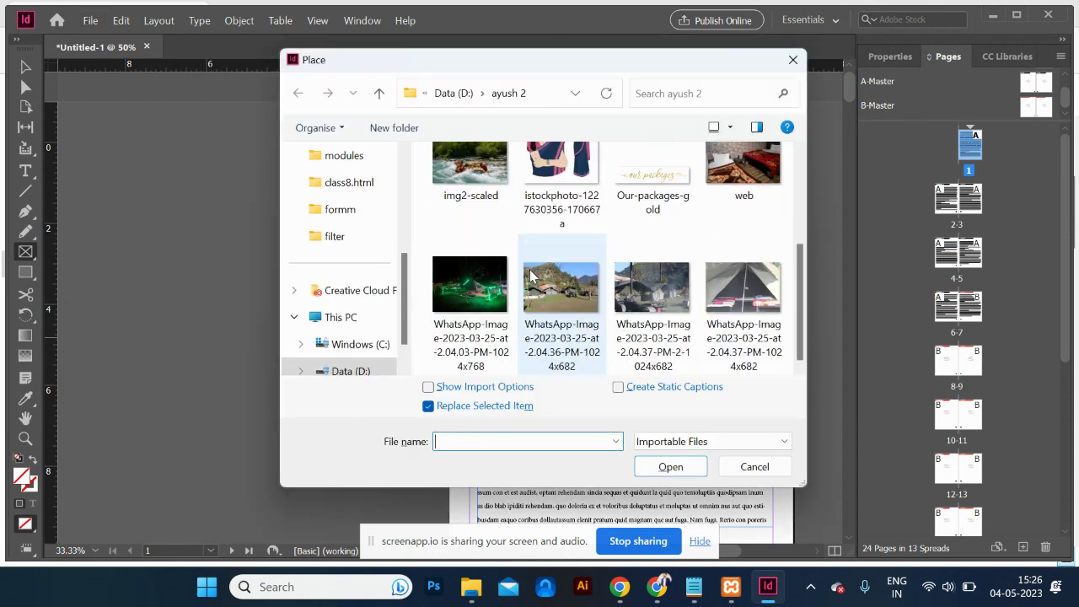
pyautogui.scroll(1, 531, 277)
pyautogui.click(483, 321)
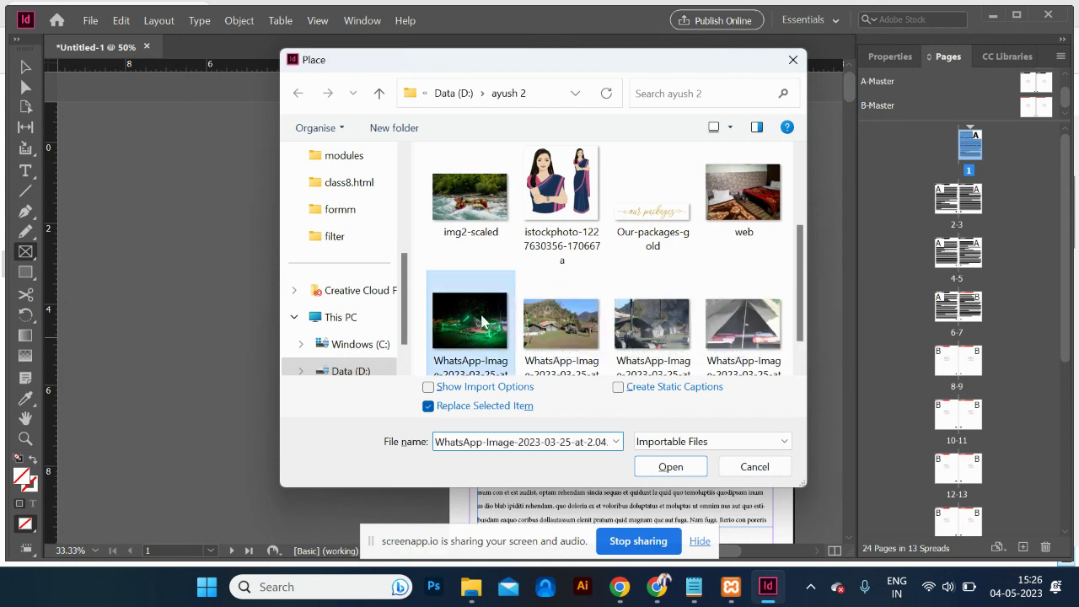
pyautogui.scroll(-1, 484, 321)
pyautogui.click(686, 468)
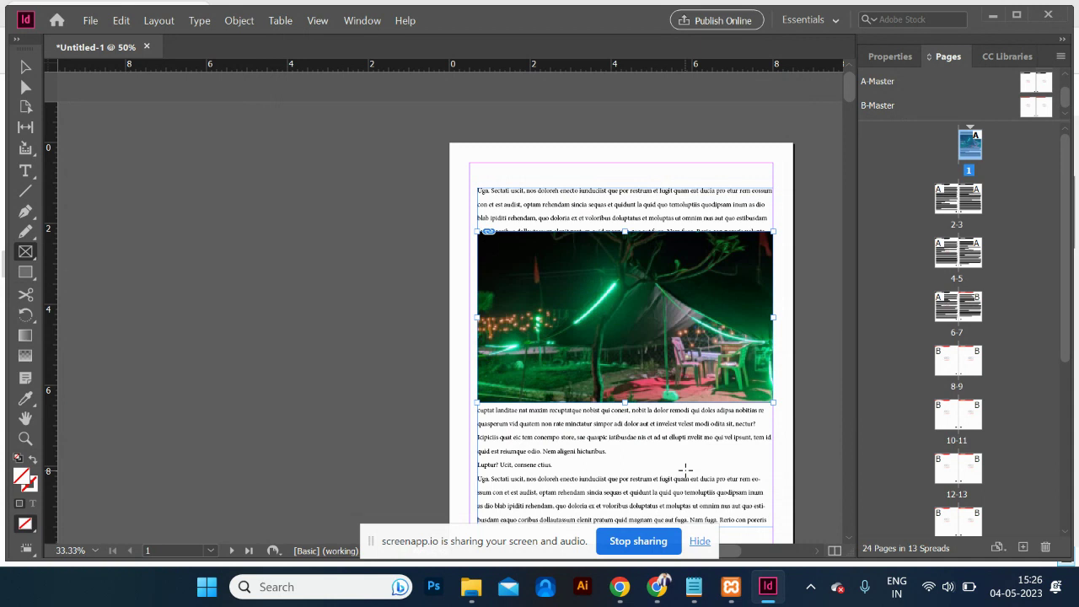
# Undo the photo placement and try to place img1-scaled in page 1's graphic frame instead.
pyautogui.hotkey('ctrl', 'z')
pyautogui.press('Escape')
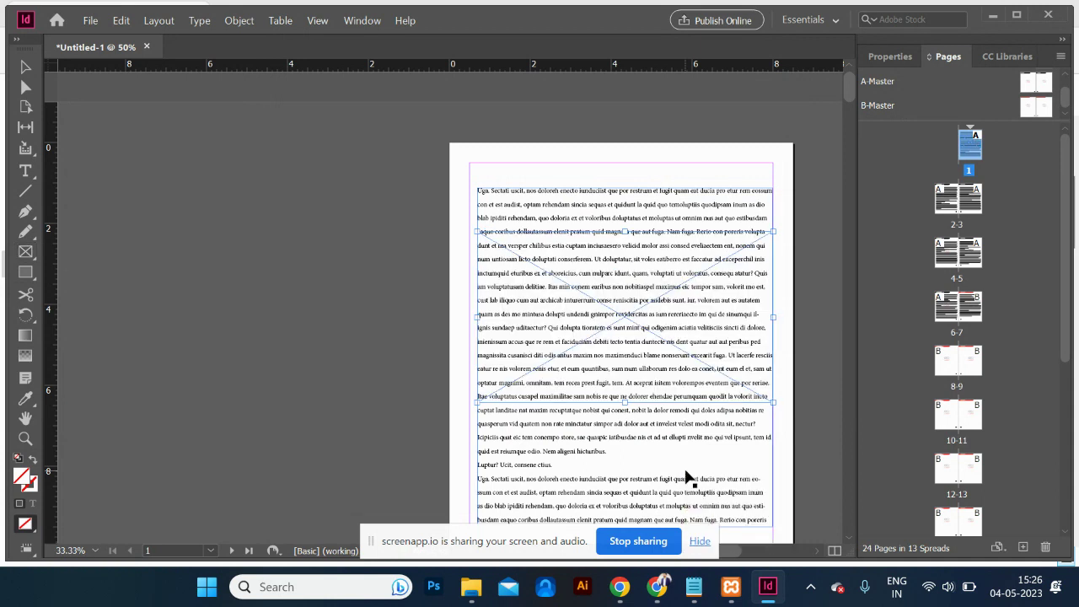
pyautogui.hotkey('ctrl', 'd')
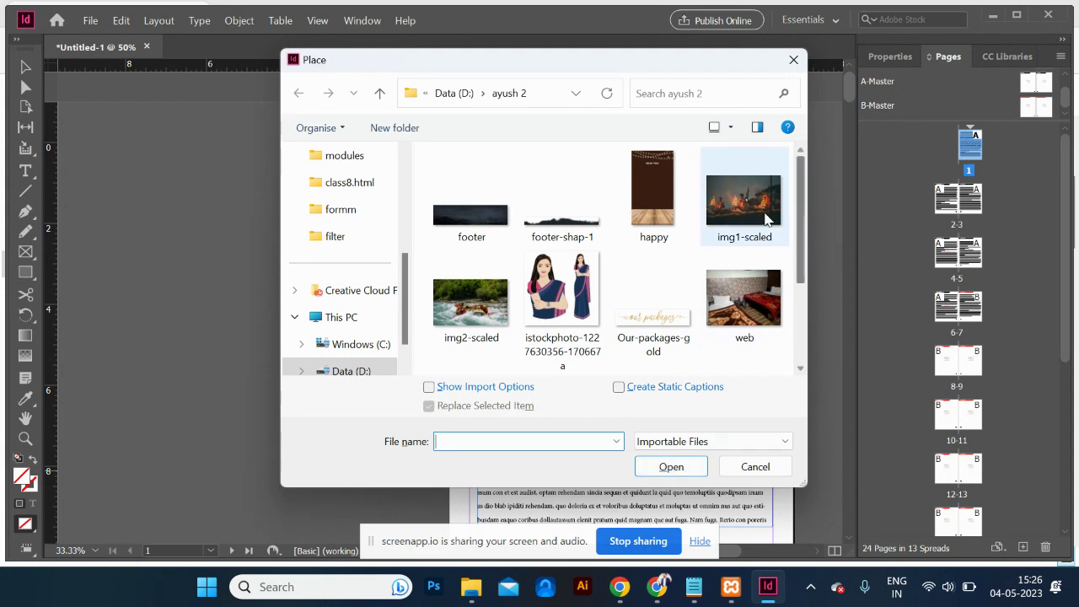
pyautogui.click(766, 219)
pyautogui.click(693, 467)
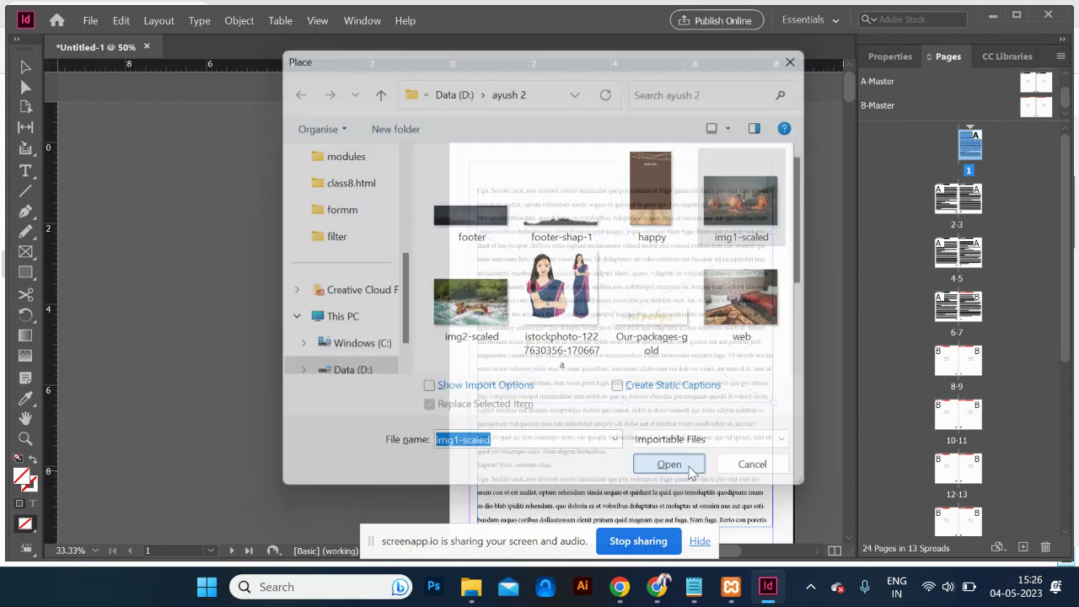
pyautogui.click(580, 309)
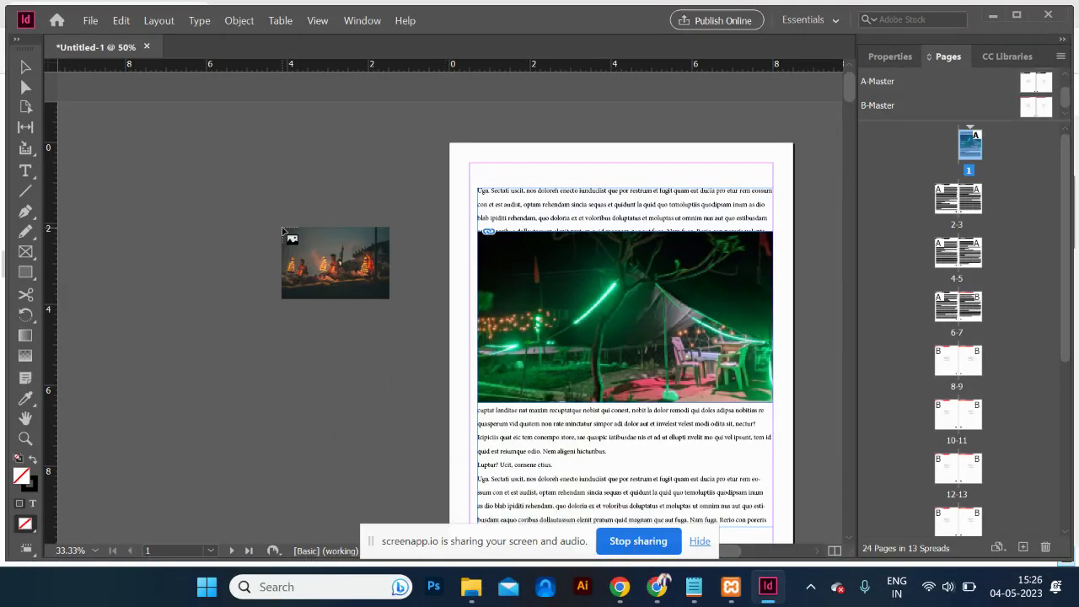
pyautogui.click(27, 68)
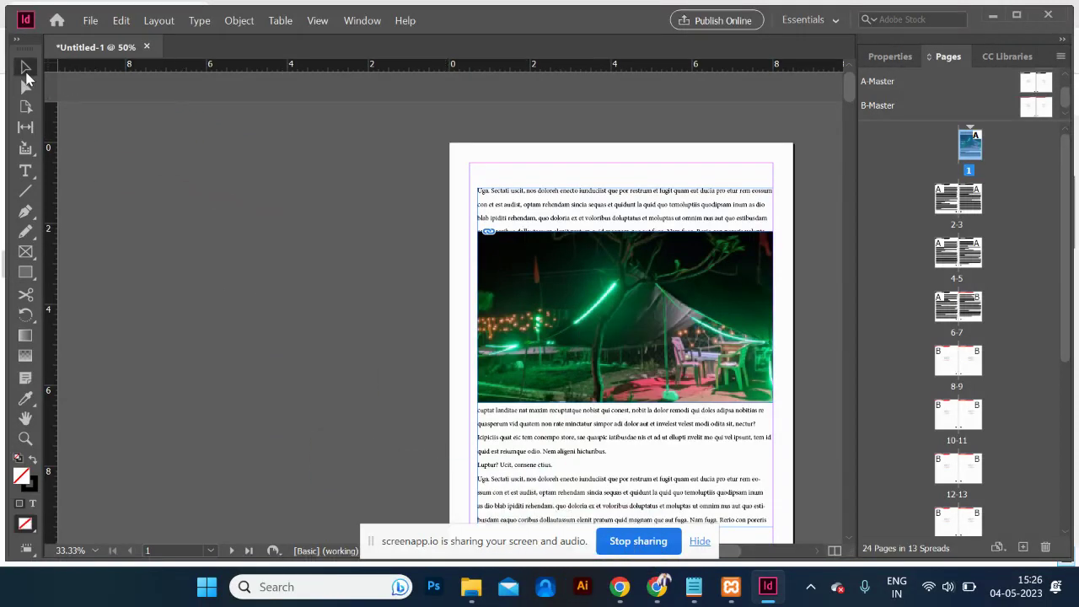
# Apply the Jump Object text wrap to the green-lit tent photo on page 1.
pyautogui.click(625, 221)
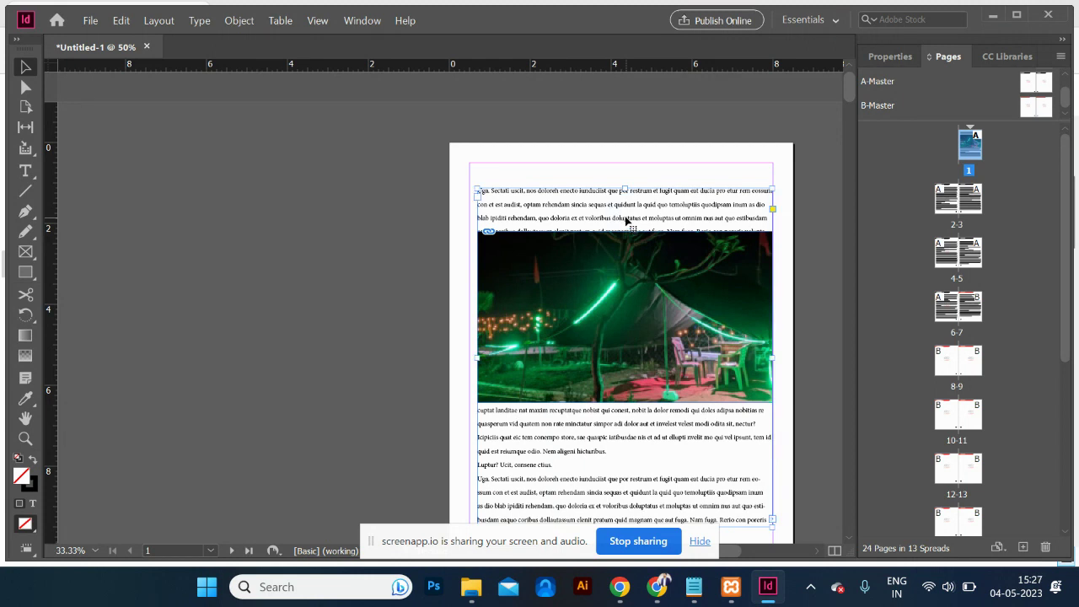
pyautogui.click(636, 301)
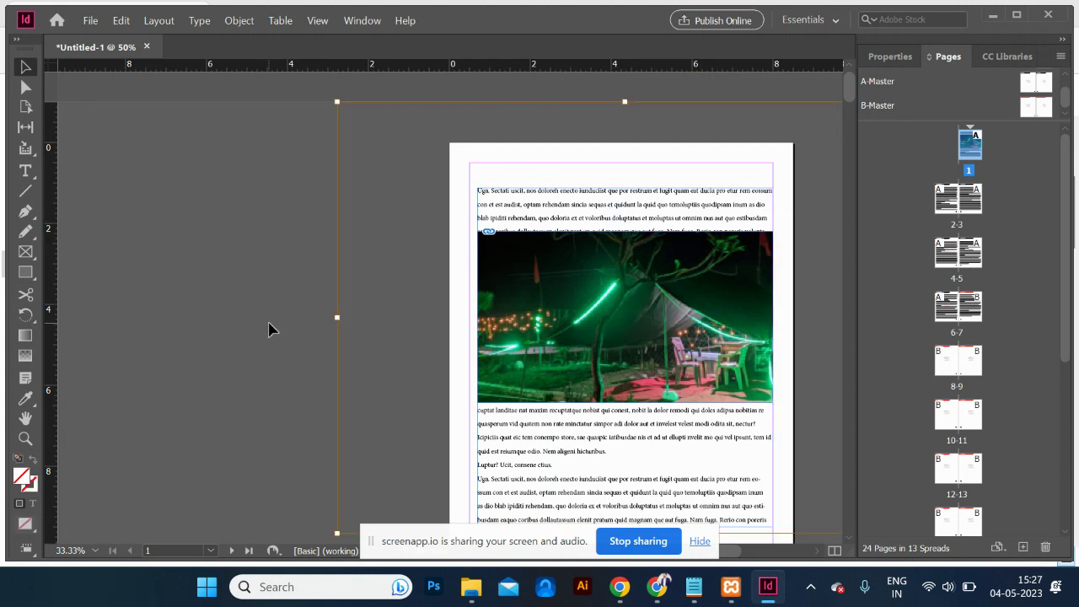
pyautogui.click(594, 296)
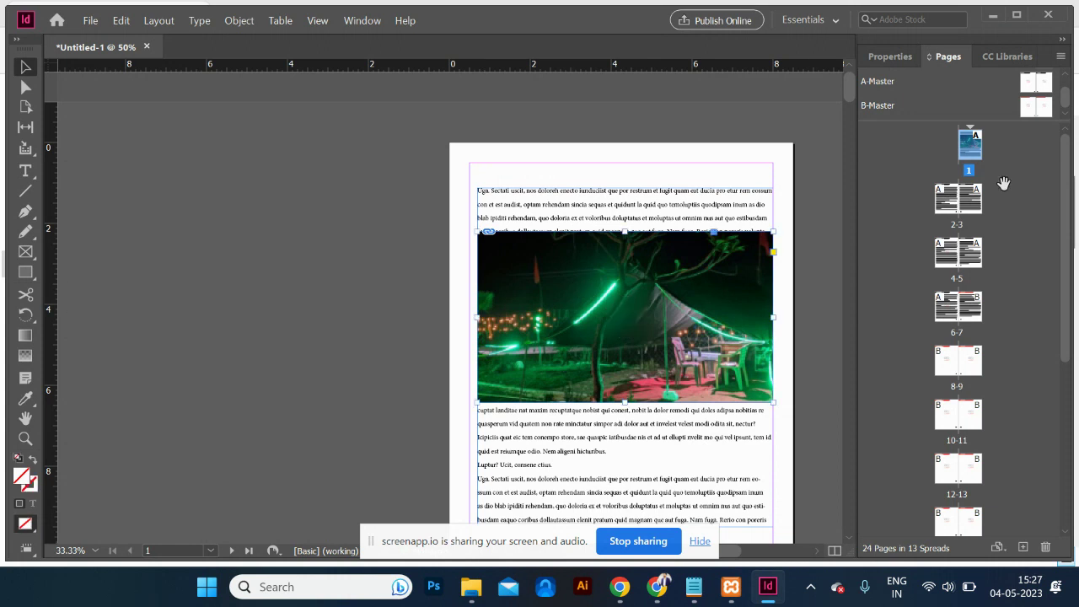
pyautogui.click(887, 57)
pyautogui.scroll(-3, 990, 372)
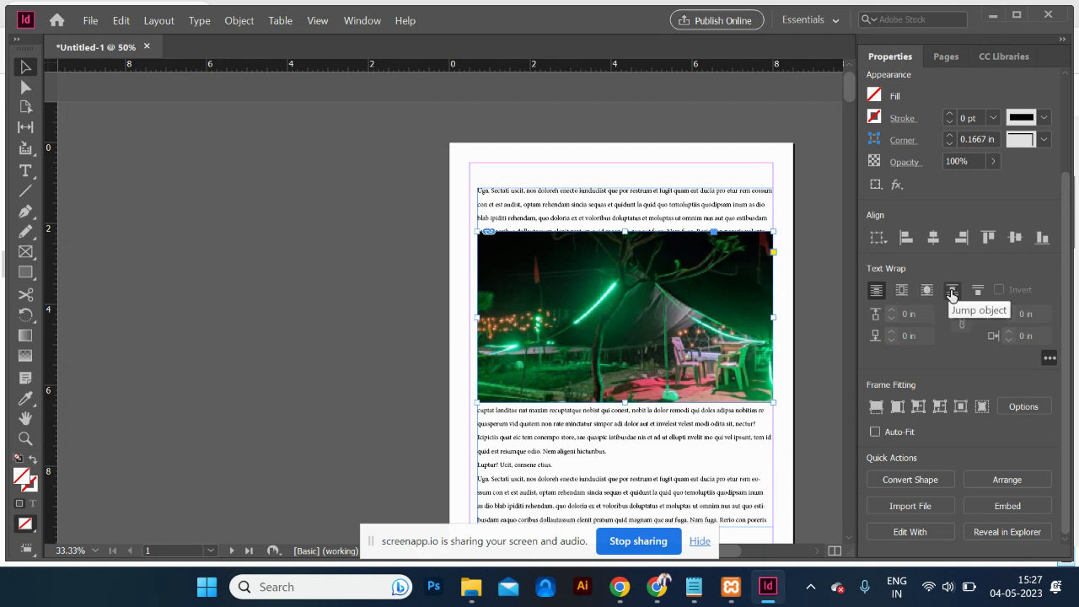
pyautogui.click(951, 291)
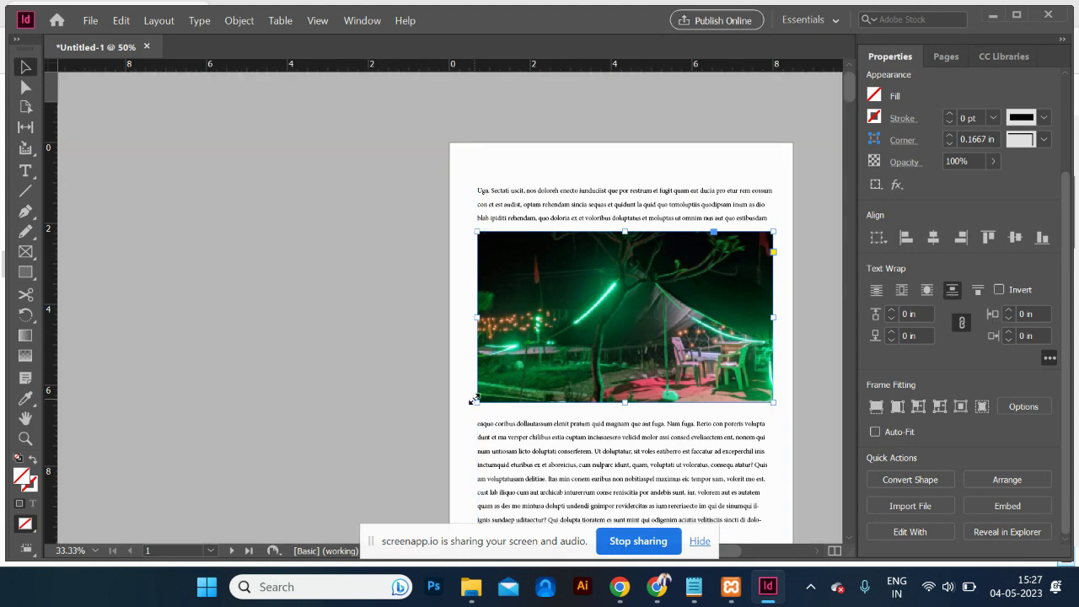
# Shorten page 7's text frame from its lower edge so the text ends above the page number.
pyautogui.scroll(-10, 473, 399)
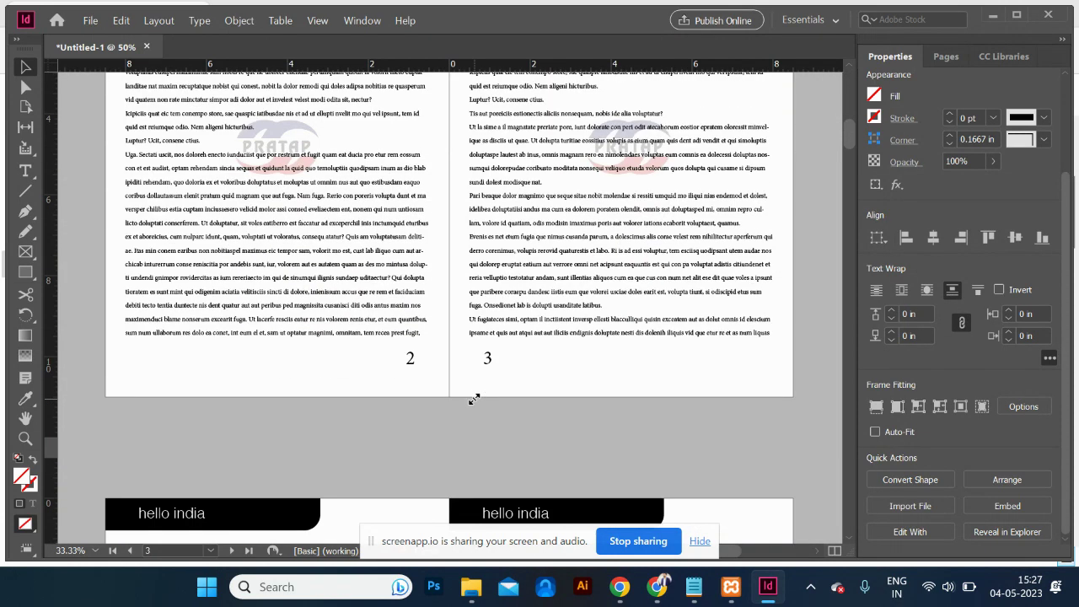
pyautogui.scroll(-15, 473, 399)
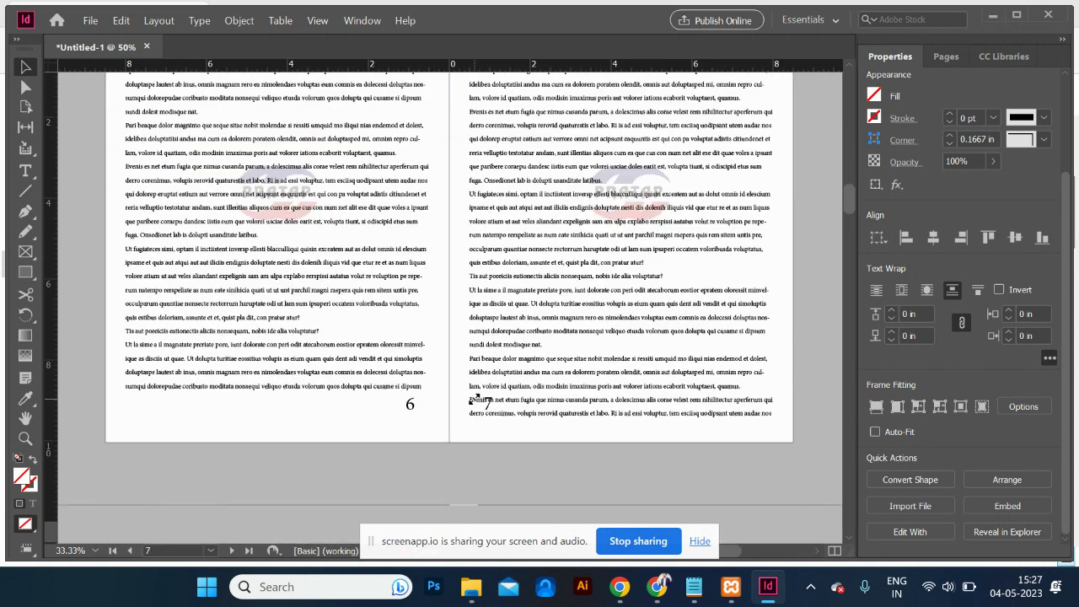
pyautogui.scroll(-6, 473, 399)
pyautogui.scroll(5, 473, 399)
pyautogui.click(618, 354)
pyautogui.moveTo(623, 384); pyautogui.dragTo(623, 346)
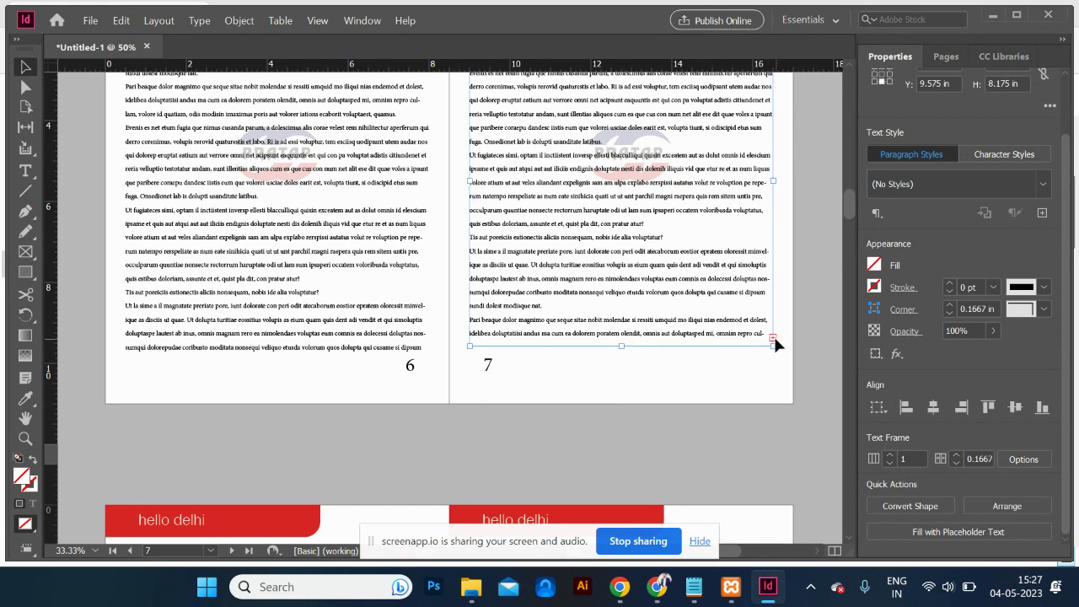
# Thread page 7's overset text into a new text frame on page 8, starting below the red header.
pyautogui.click(772, 337)
pyautogui.scroll(-4, 529, 441)
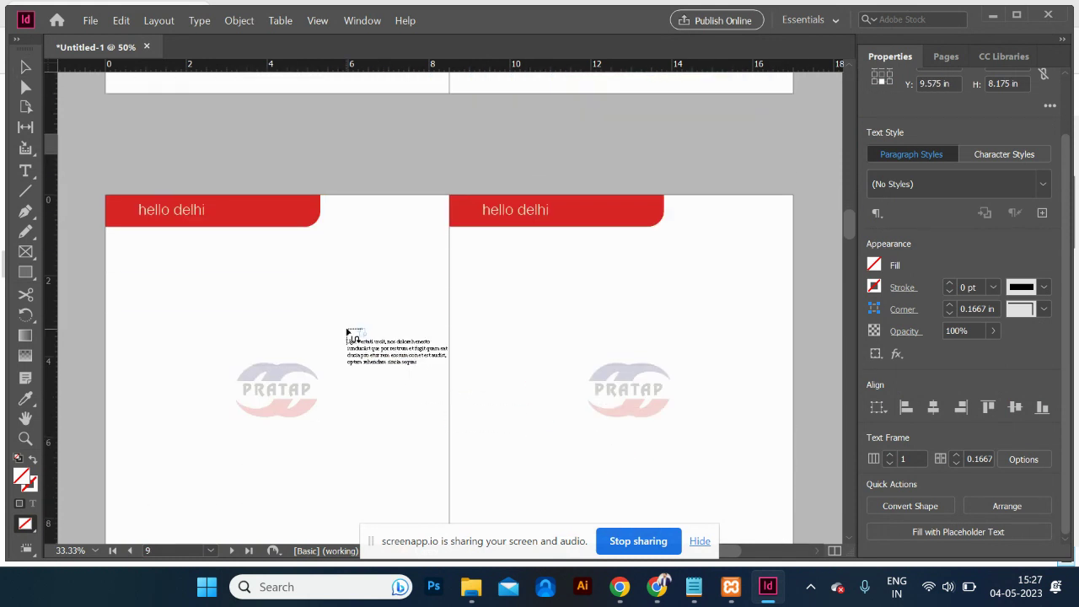
pyautogui.click(120, 261)
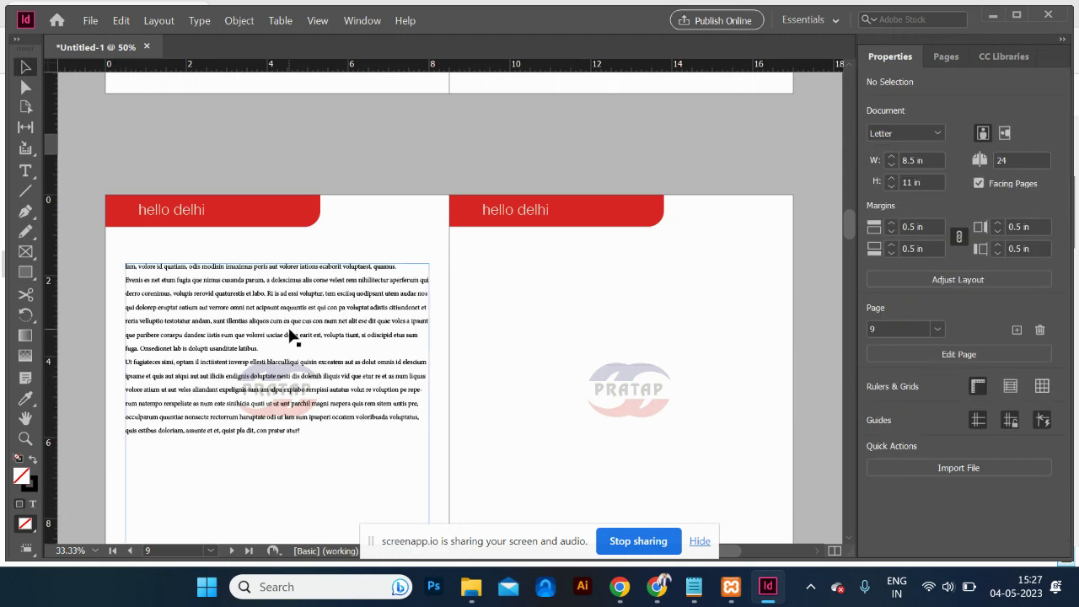
# Insert two blank lines on page 7 after the paragraph ending "usanditate latibus.".
pyautogui.scroll(10, 289, 337)
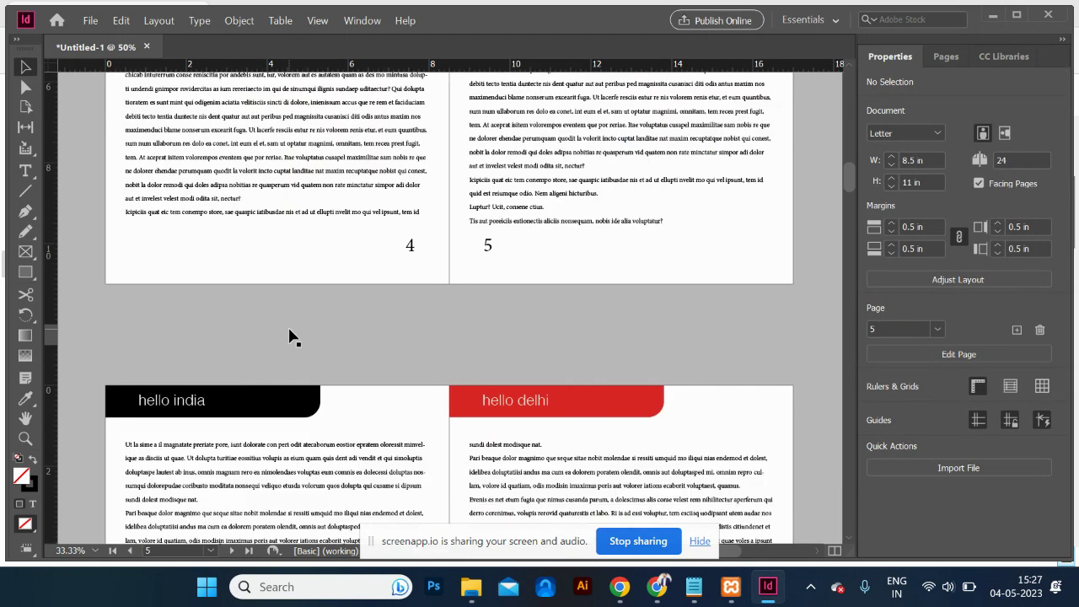
pyautogui.scroll(-2, 290, 337)
pyautogui.scroll(-2, 501, 320)
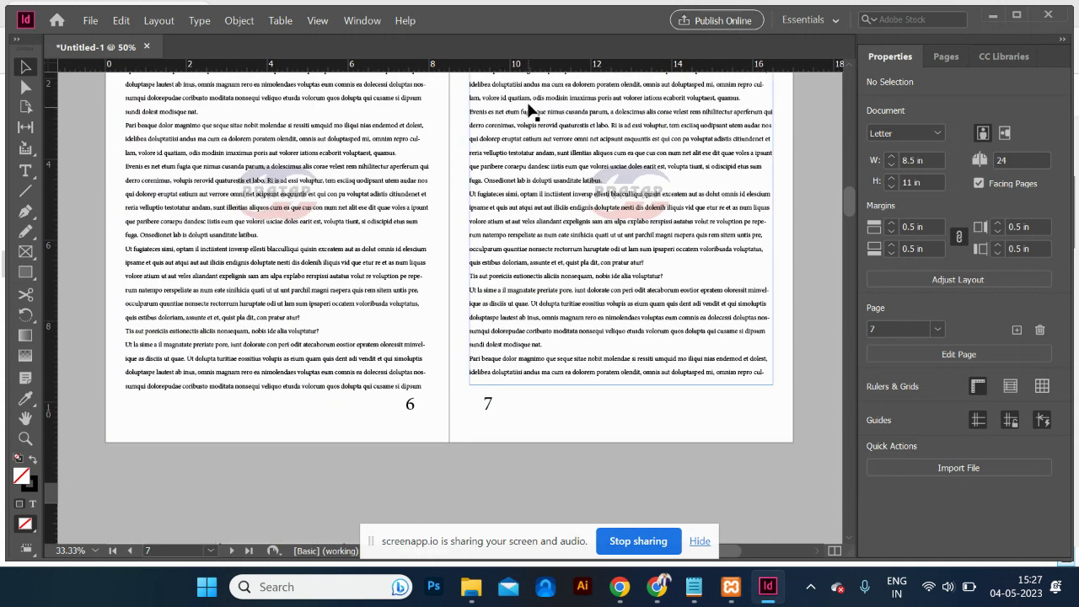
pyautogui.scroll(2, 529, 112)
pyautogui.press('t')
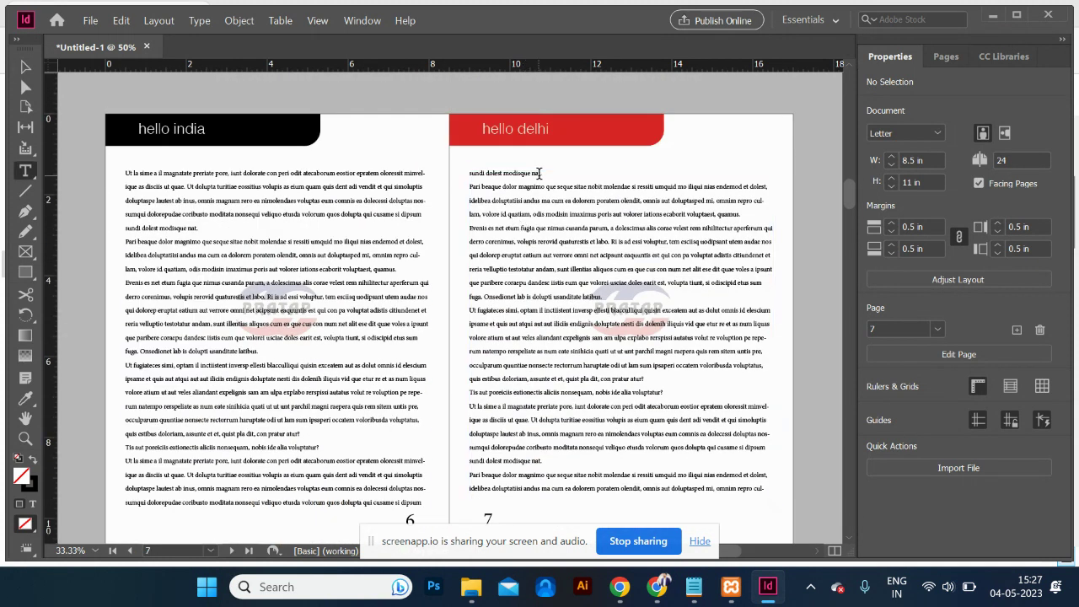
pyautogui.click(547, 176)
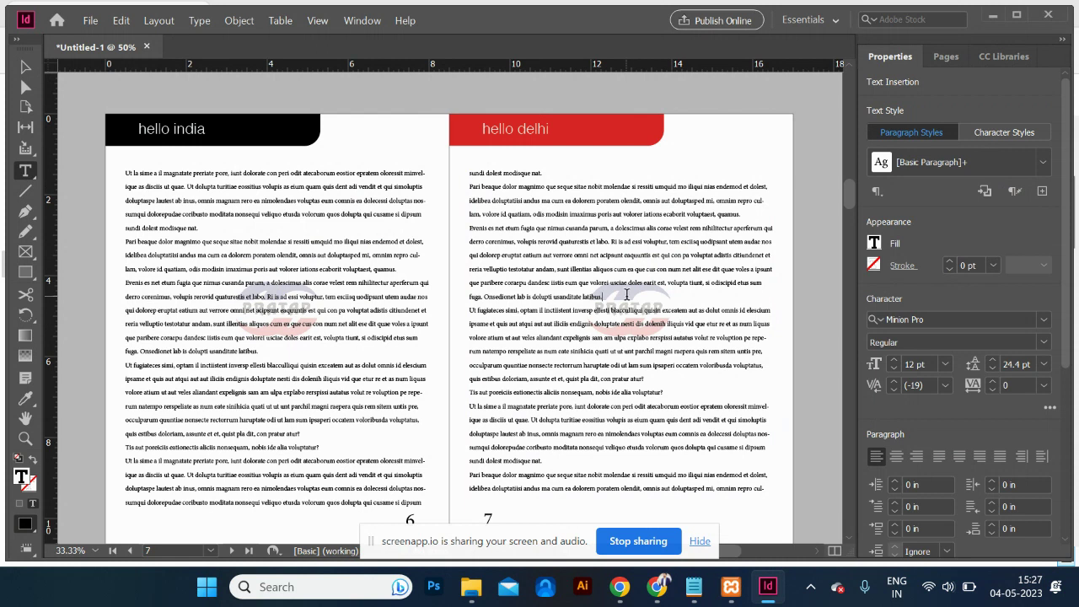
pyautogui.press('Return')
pyautogui.press('Return')
pyautogui.scroll(-5, 626, 294)
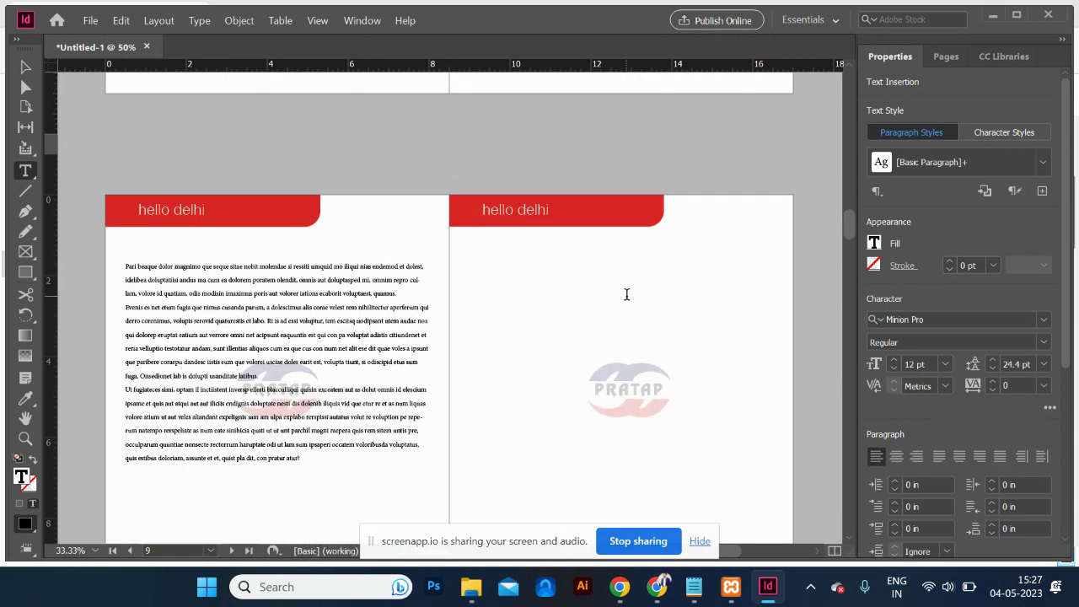
# Insert two blank lines on page 6 after the line ending "nobis ide alia voluptatur?".
pyautogui.scroll(3, 626, 295)
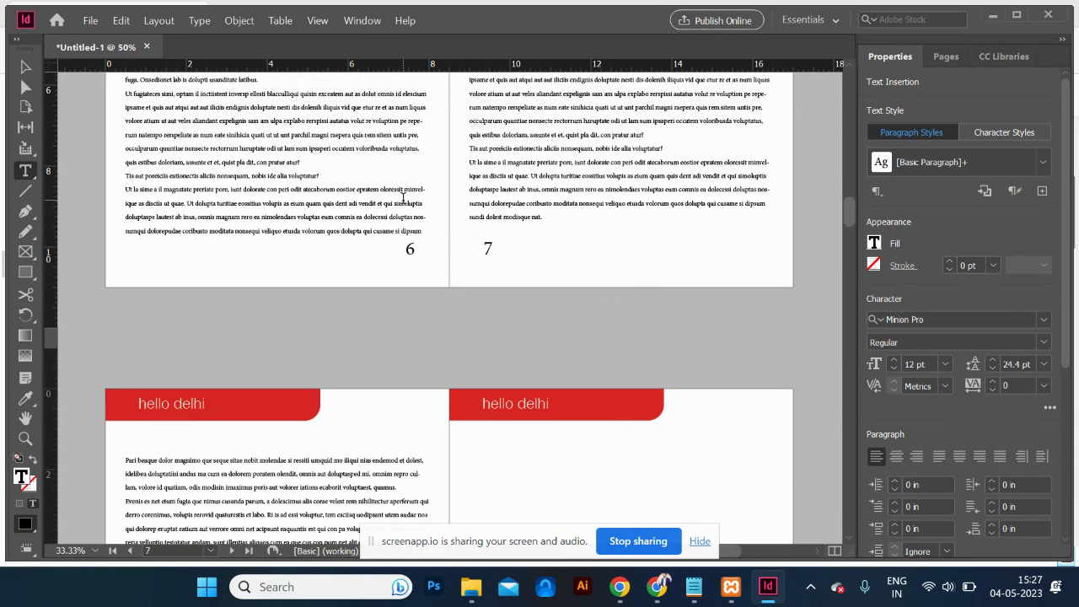
pyautogui.click(324, 176)
pyautogui.press('Return')
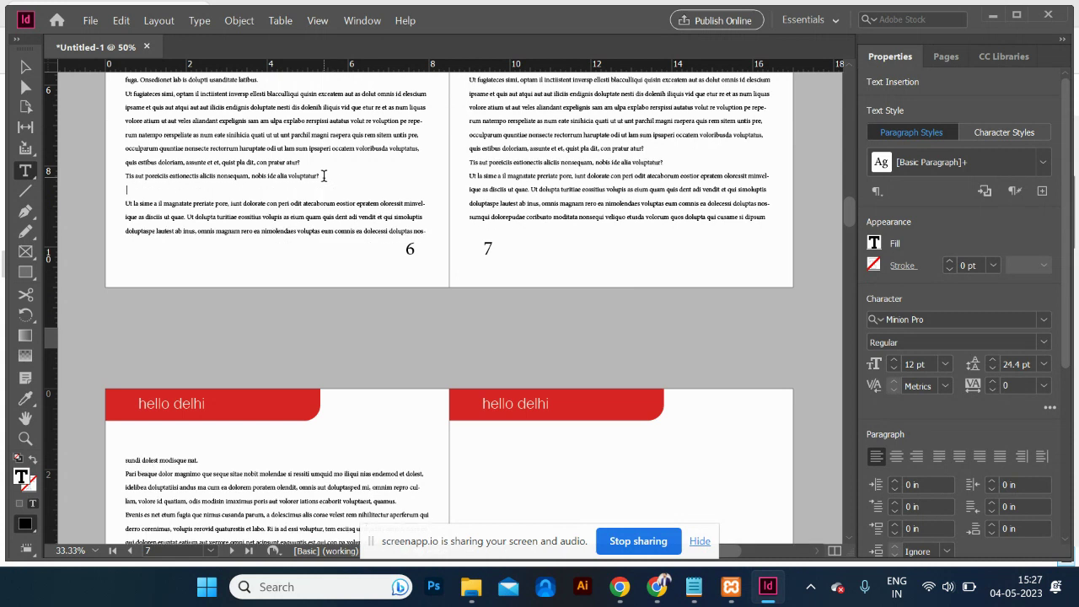
pyautogui.press('Return')
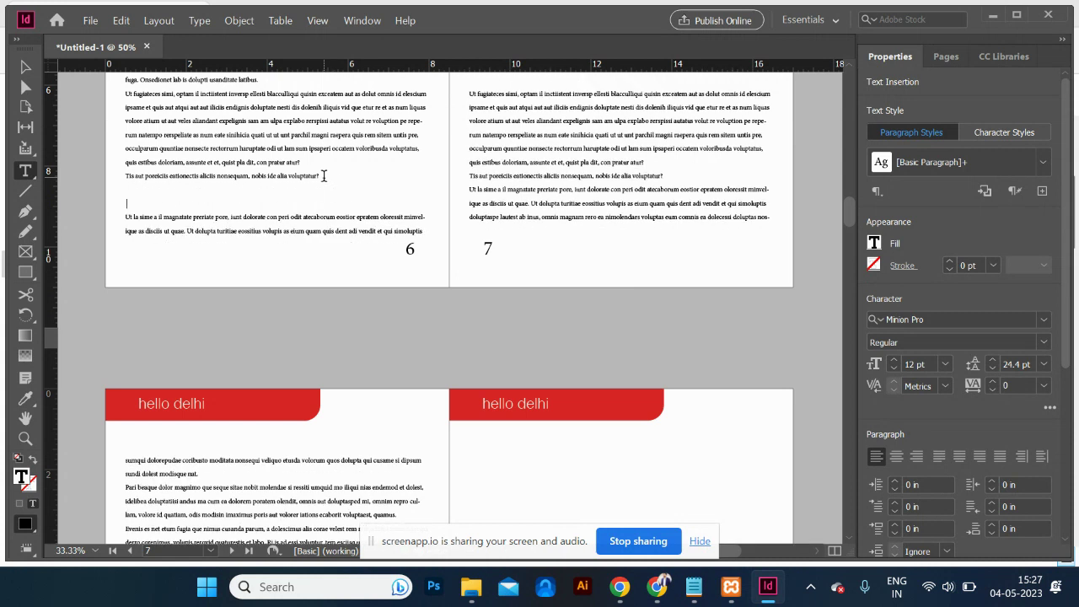
pyautogui.scroll(-5, 324, 176)
# Insert one blank line on page 4 after the paragraph ending "con pratur atur!".
pyautogui.scroll(8, 324, 175)
pyautogui.hscroll(-2, 323, 175)
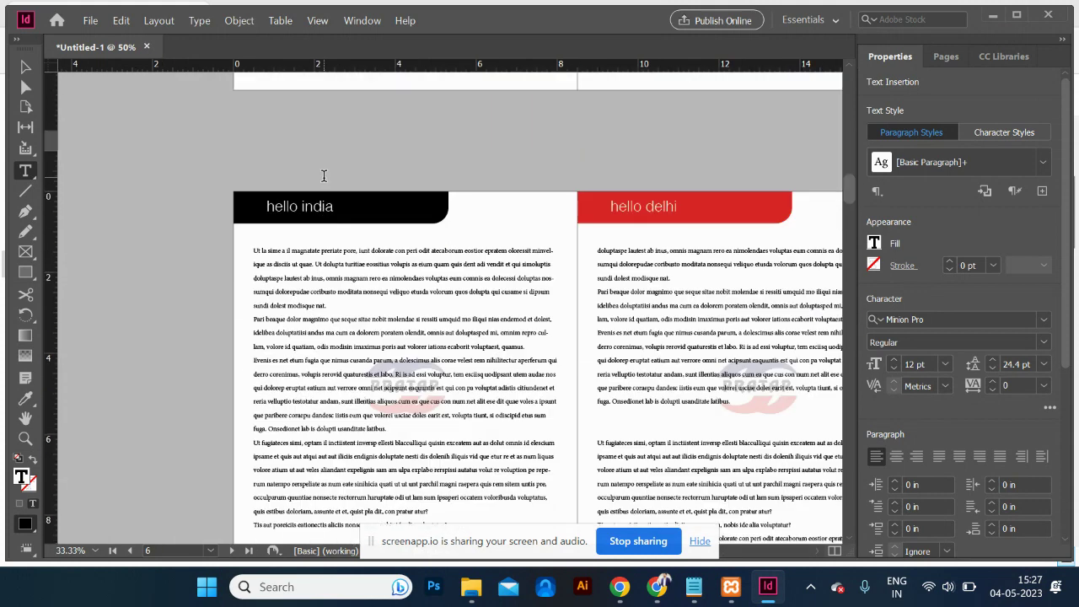
pyautogui.scroll(10, 324, 175)
pyautogui.click(442, 261)
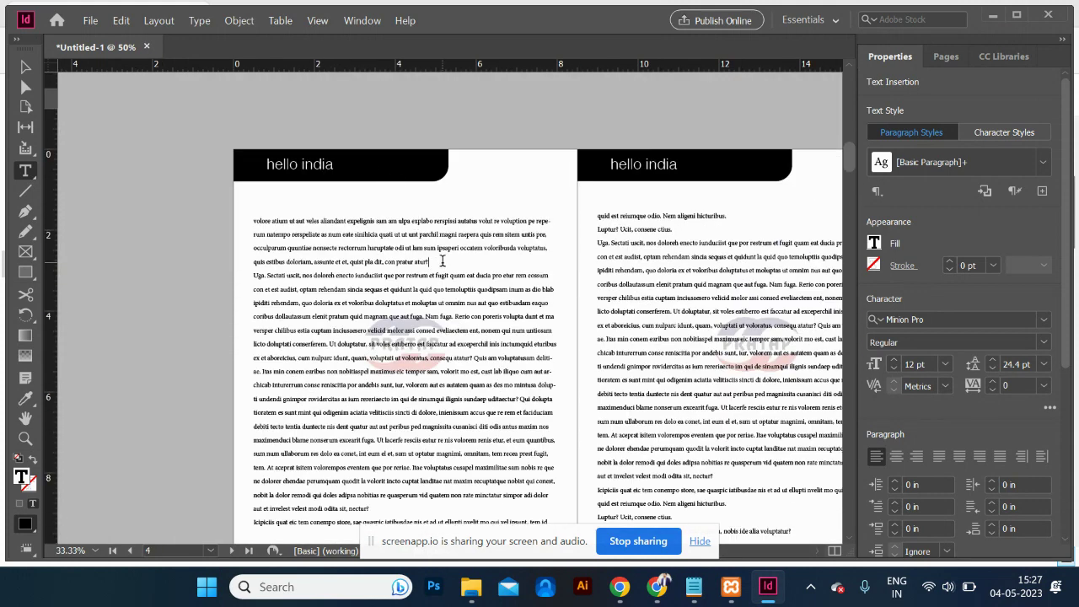
pyautogui.press('Return')
pyautogui.scroll(-5, 442, 261)
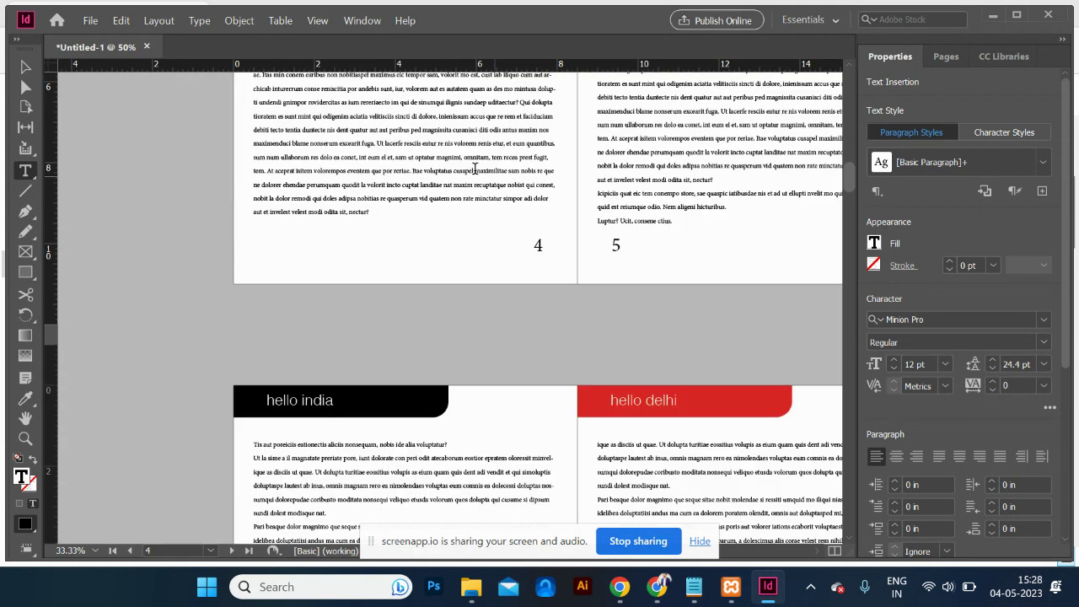
pyautogui.scroll(5, 423, 157)
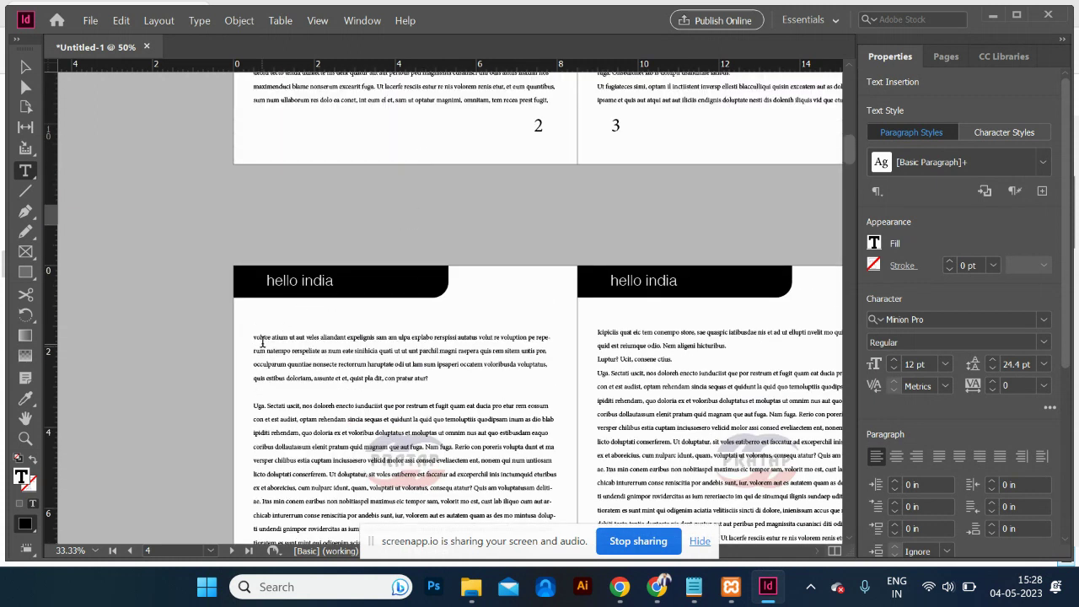
pyautogui.click(267, 339)
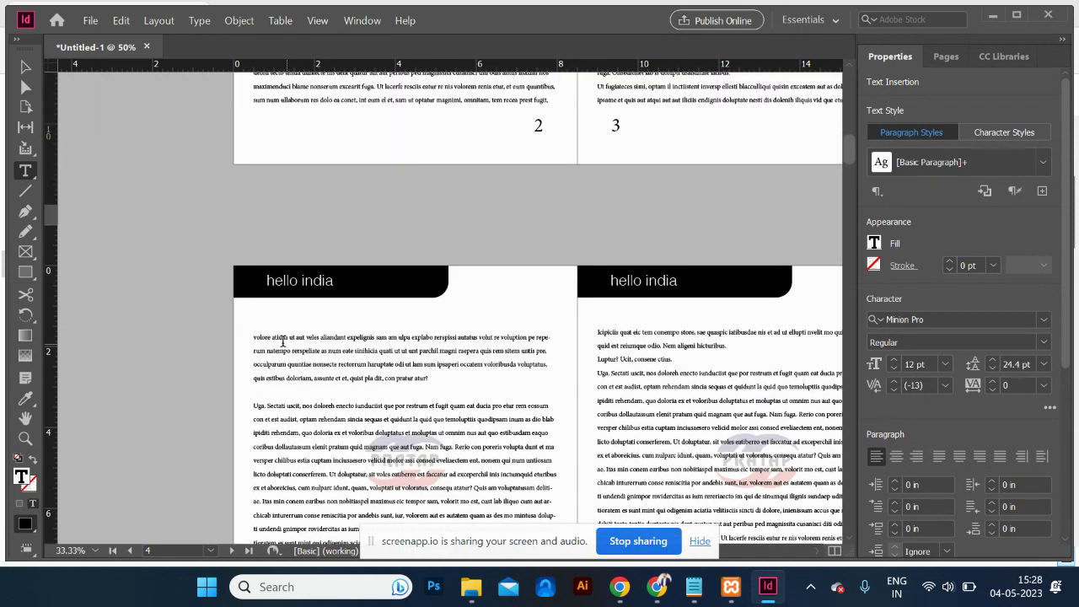
pyautogui.moveTo(274, 337); pyautogui.dragTo(250, 337)
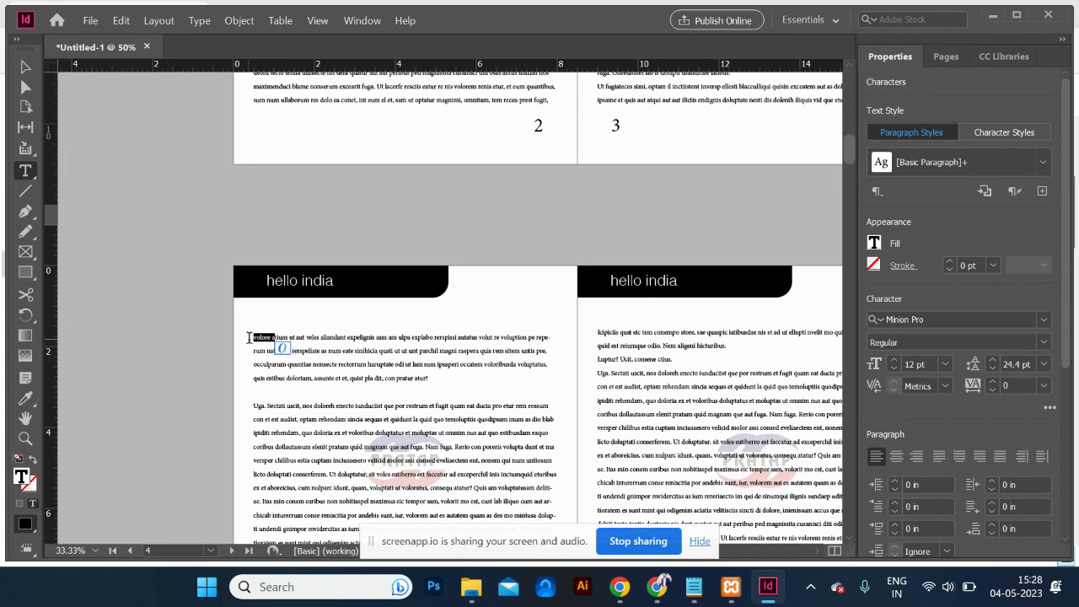
pyautogui.click(249, 338)
pyautogui.hotkey('shift', 'Right')
pyautogui.hotkey('shift', 'Right')
# Set the opening words "Uga. Sectati uscit, nos" of page 1's text in the Helvetica Bold font.
pyautogui.scroll(15, 251, 341)
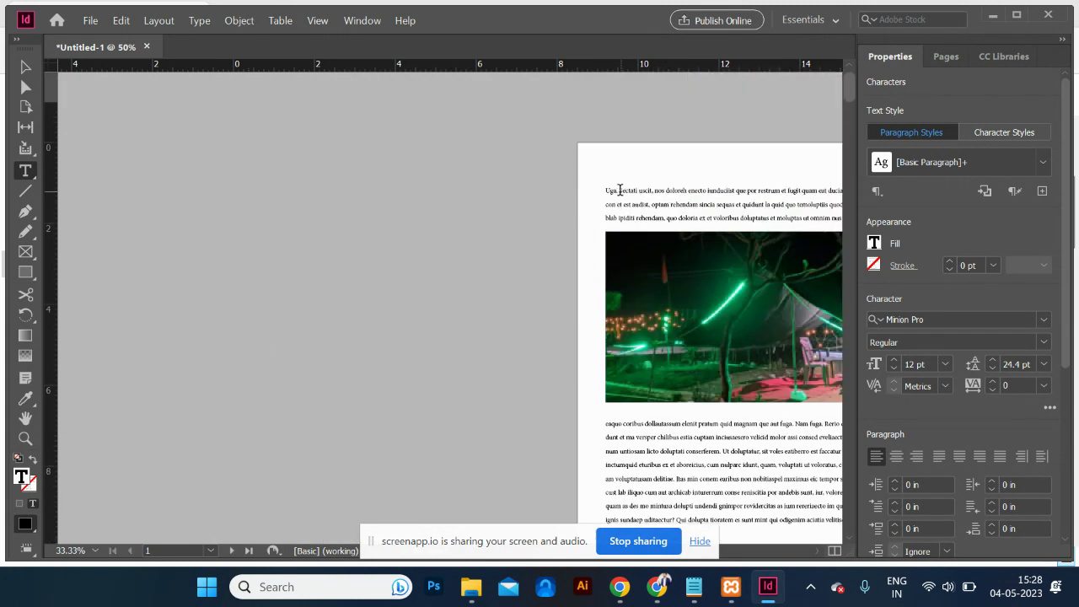
pyautogui.click(620, 191)
pyautogui.hotkey('ctrl', '=')
pyautogui.hotkey('ctrl', '=')
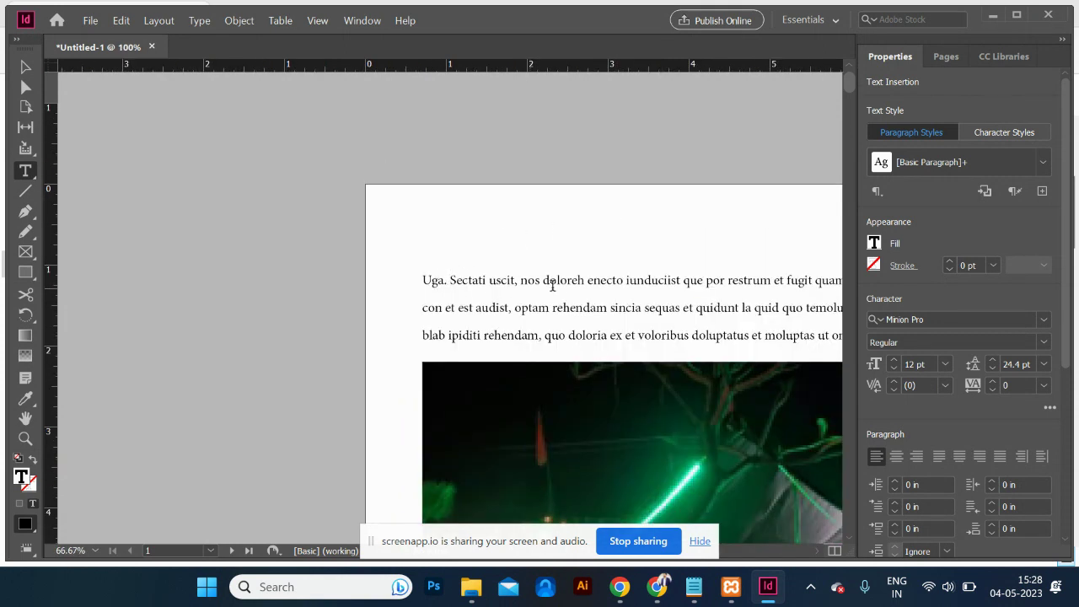
pyautogui.moveTo(539, 279); pyautogui.dragTo(405, 285)
pyautogui.hotkey('ctrl', 'b')
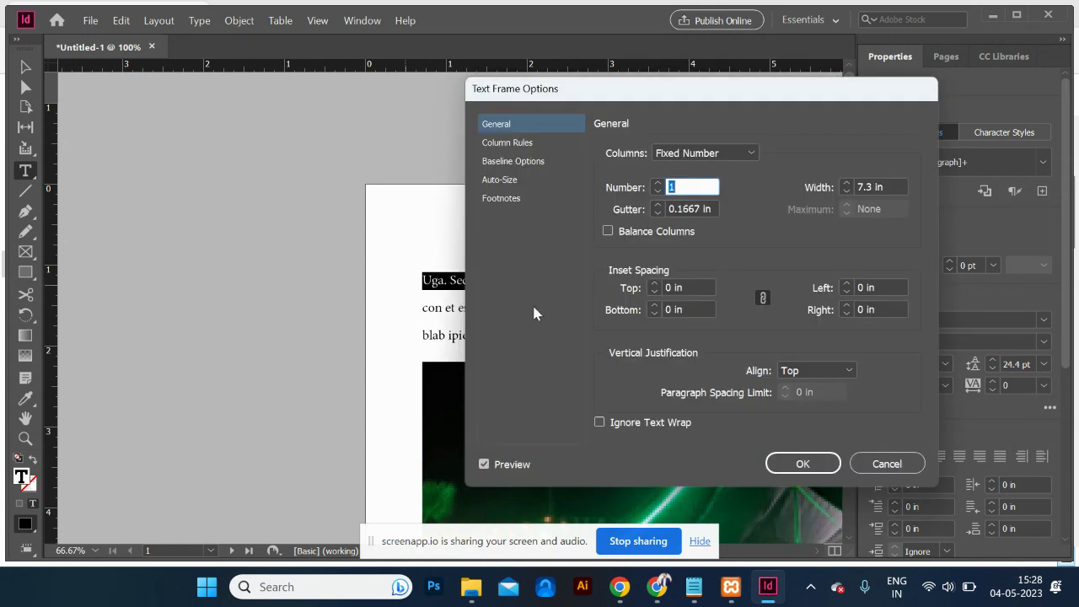
pyautogui.click(887, 464)
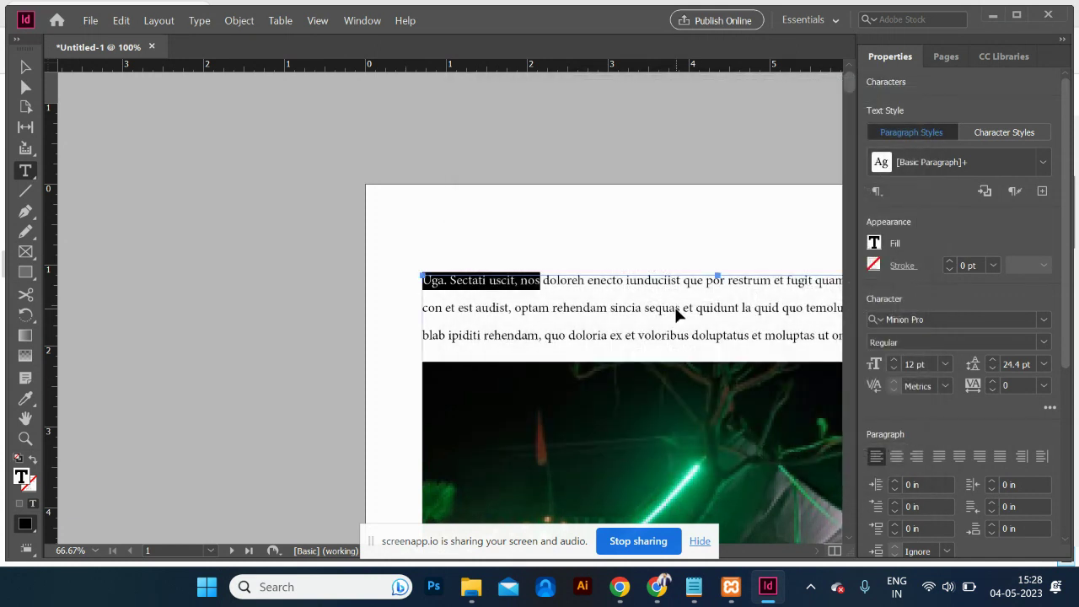
pyautogui.click(1044, 342)
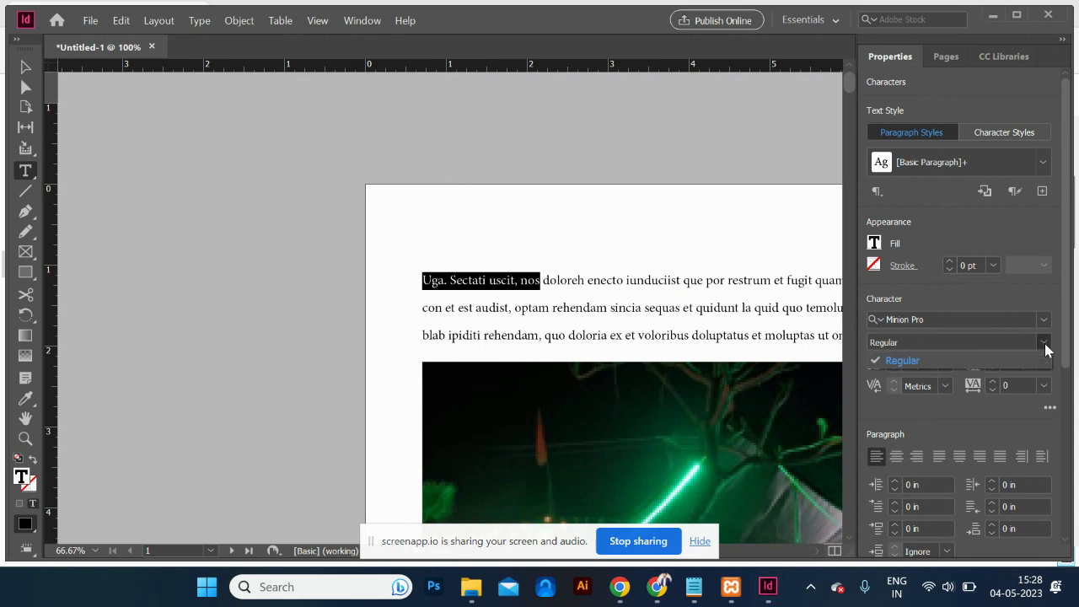
pyautogui.click(894, 363)
pyautogui.click(910, 319)
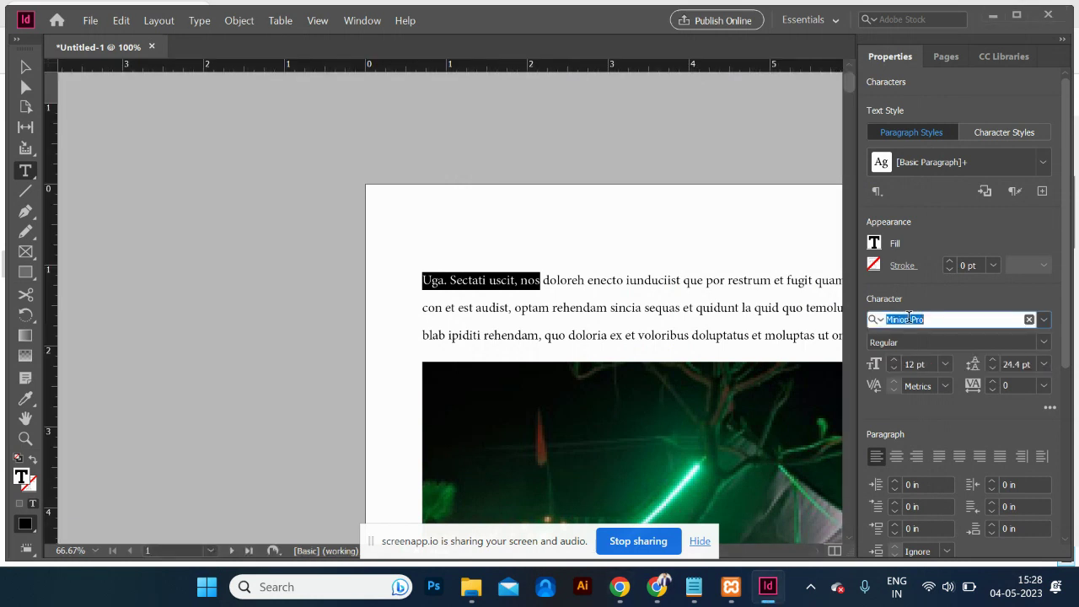
pyautogui.write('hel')
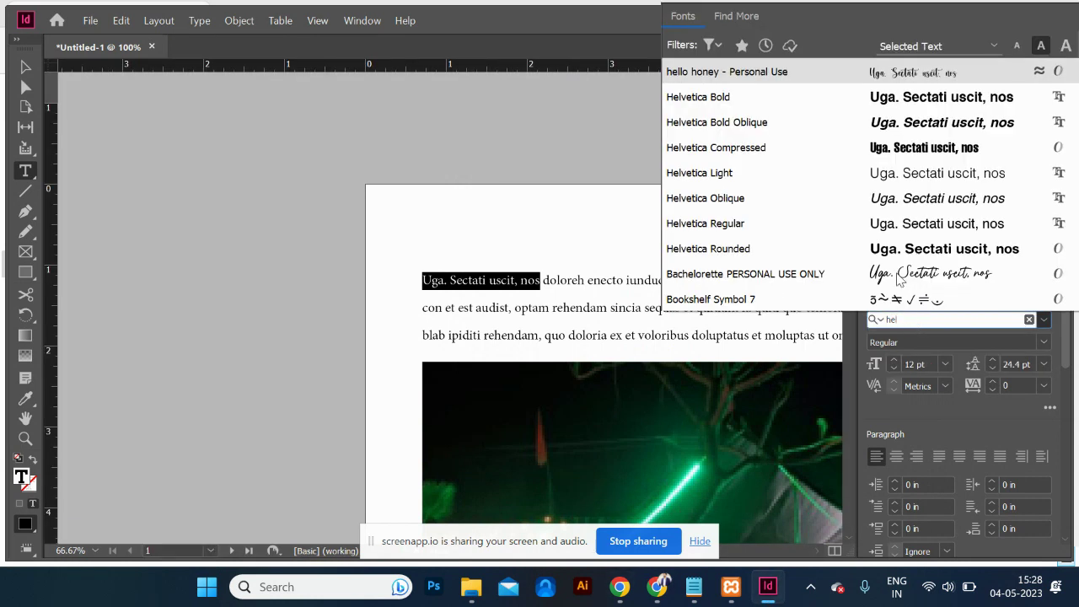
pyautogui.click(805, 97)
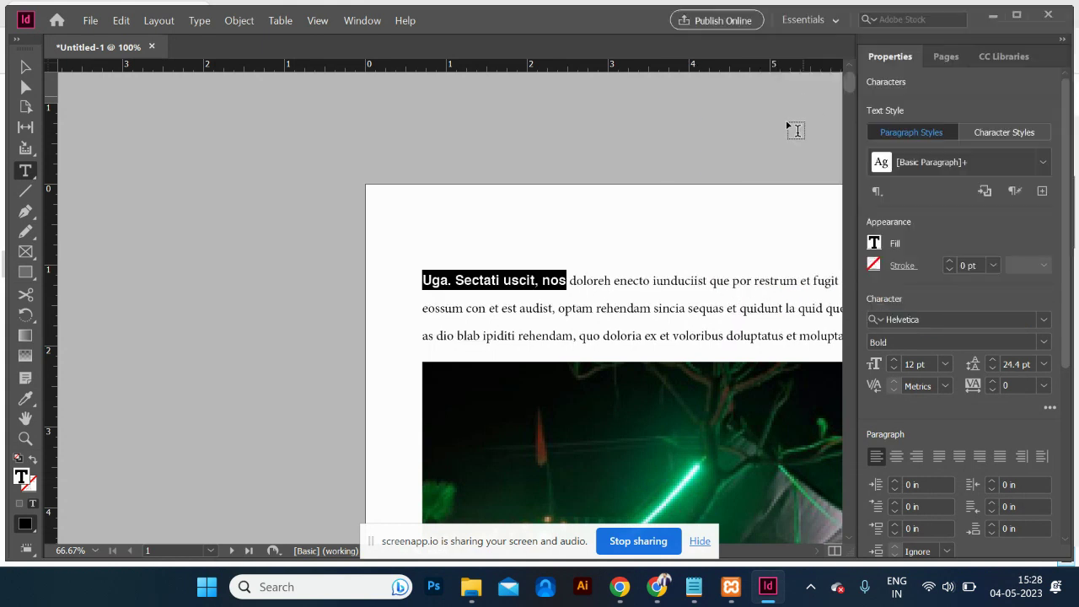
pyautogui.click(600, 290)
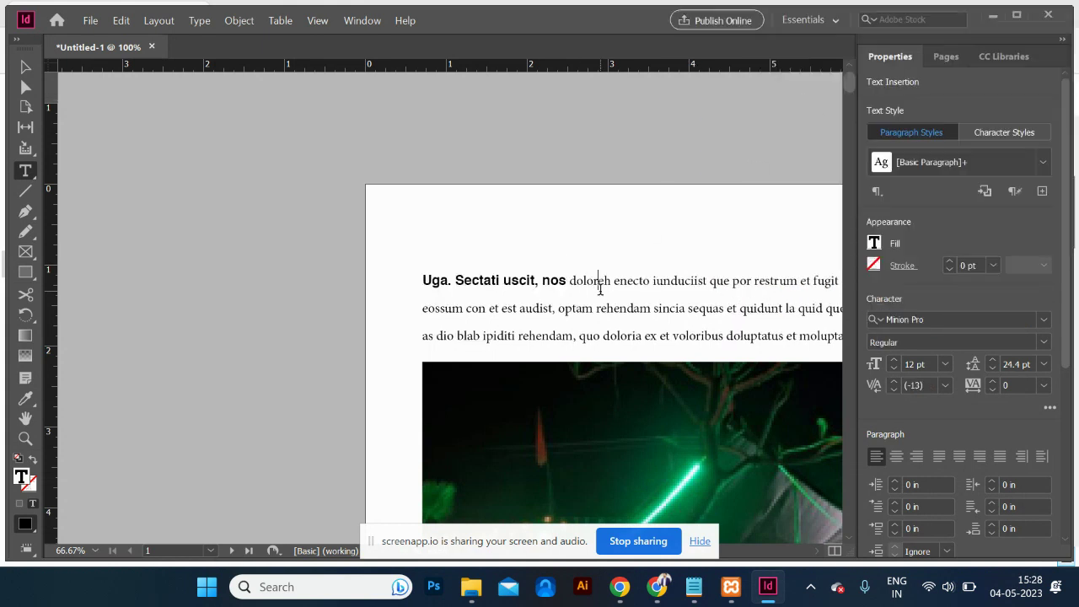
pyautogui.scroll(-4, 600, 290)
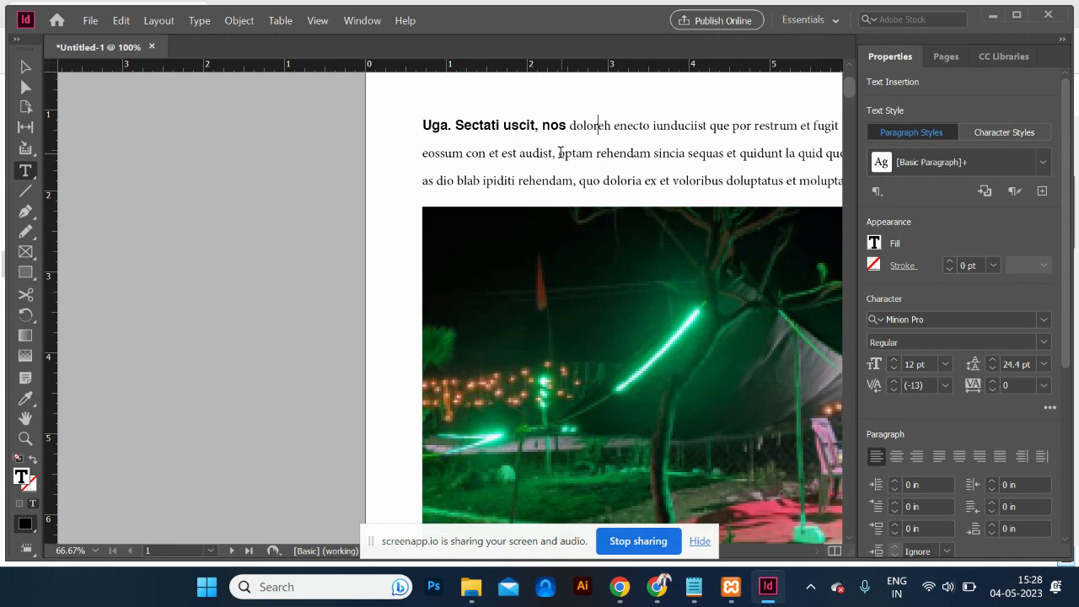
pyautogui.moveTo(558, 152); pyautogui.dragTo(653, 157)
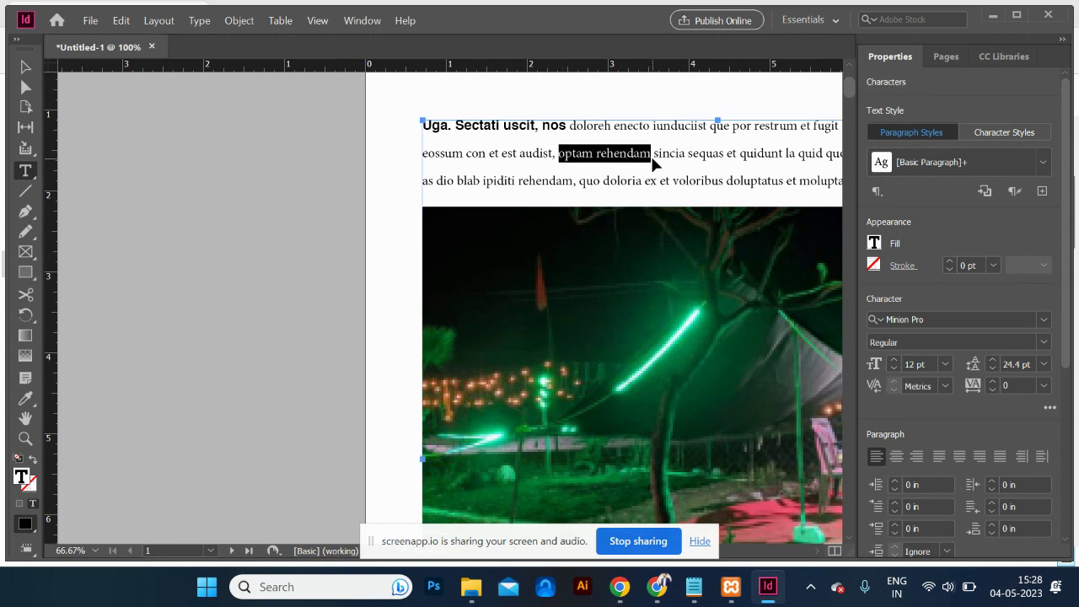
pyautogui.hotkey('ctrl', 'shift', 'd')
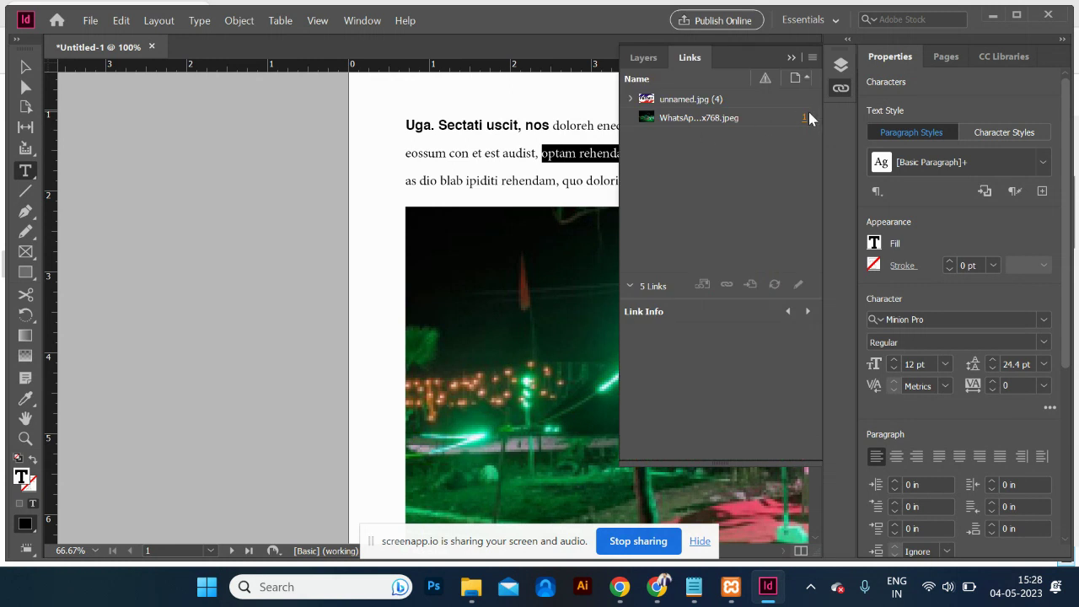
pyautogui.click(792, 58)
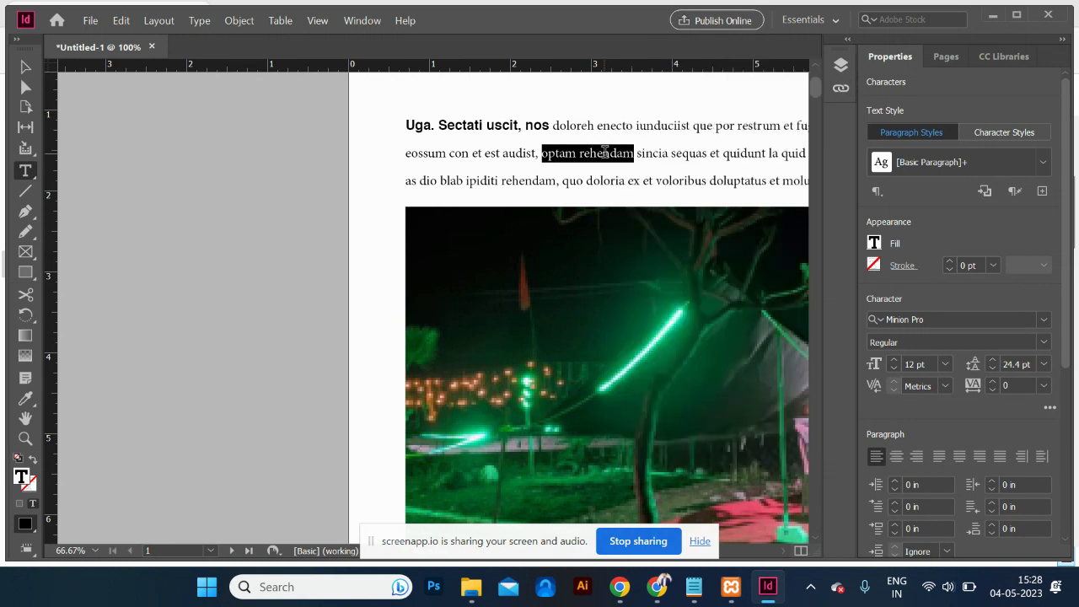
# Try to give the [Basic Paragraph] style a drop cap five lines high and one character wide.
pyautogui.moveTo(410, 128); pyautogui.dragTo(404, 126)
pyautogui.click(199, 27)
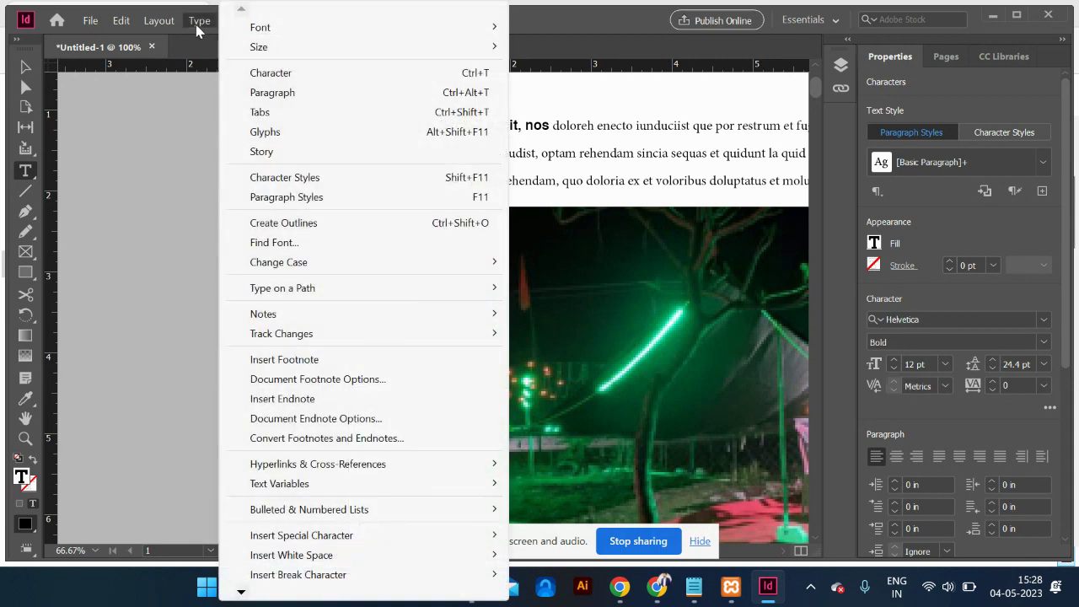
pyautogui.click(328, 200)
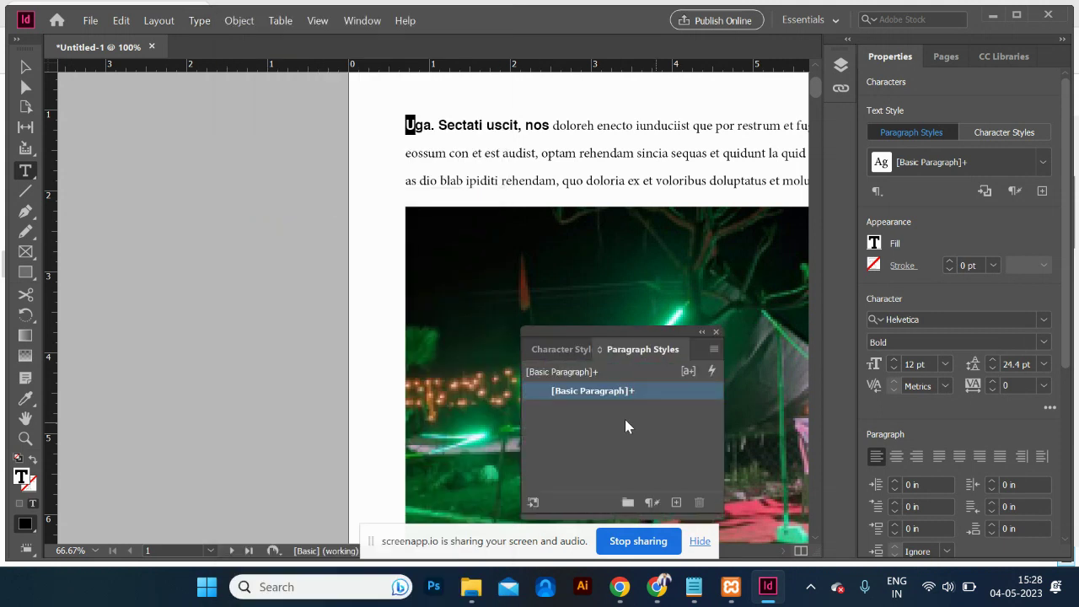
pyautogui.doubleClick(574, 394)
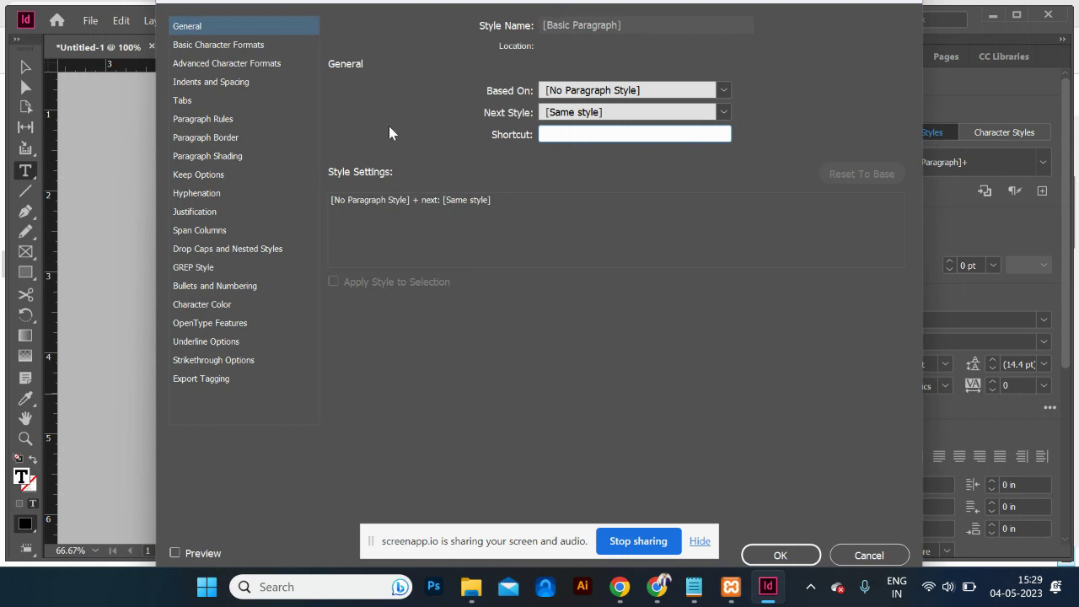
pyautogui.click(196, 248)
pyautogui.click(344, 125)
pyautogui.click(344, 126)
pyautogui.click(781, 555)
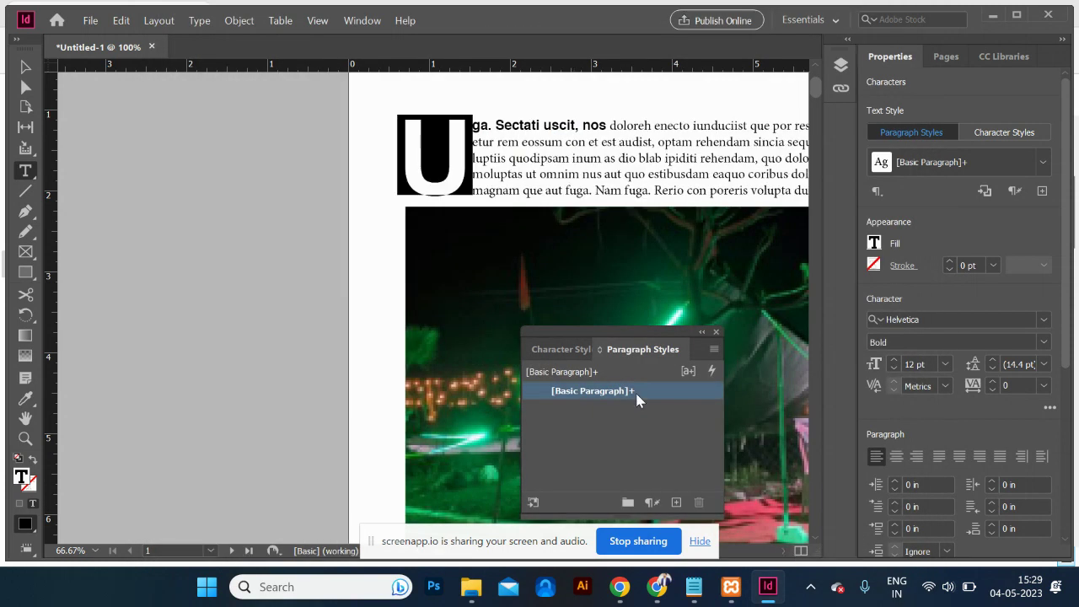
# Check the following pages for drop caps and undo the drop cap change made to the [Basic Paragraph] style.
pyautogui.click(578, 184)
pyautogui.scroll(-10, 579, 185)
pyautogui.scroll(-10, 578, 184)
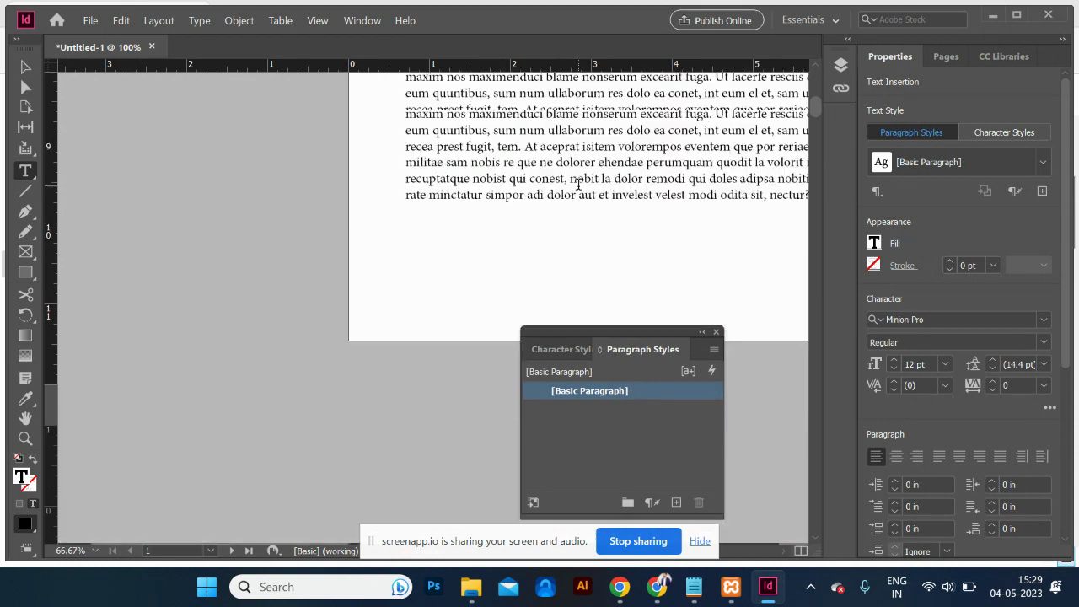
pyautogui.scroll(15, 578, 185)
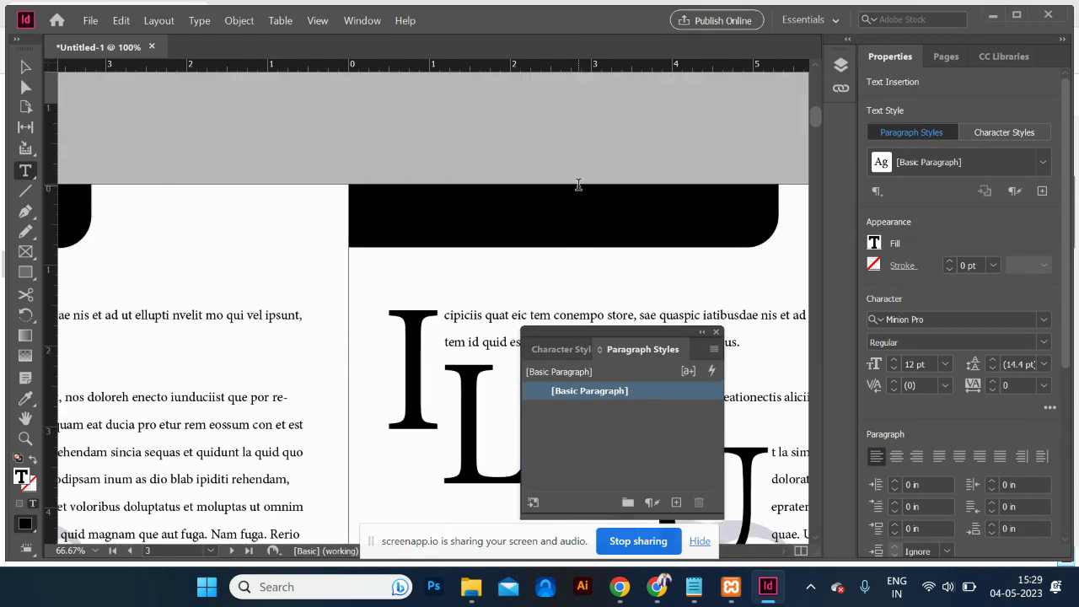
pyautogui.scroll(5, 578, 184)
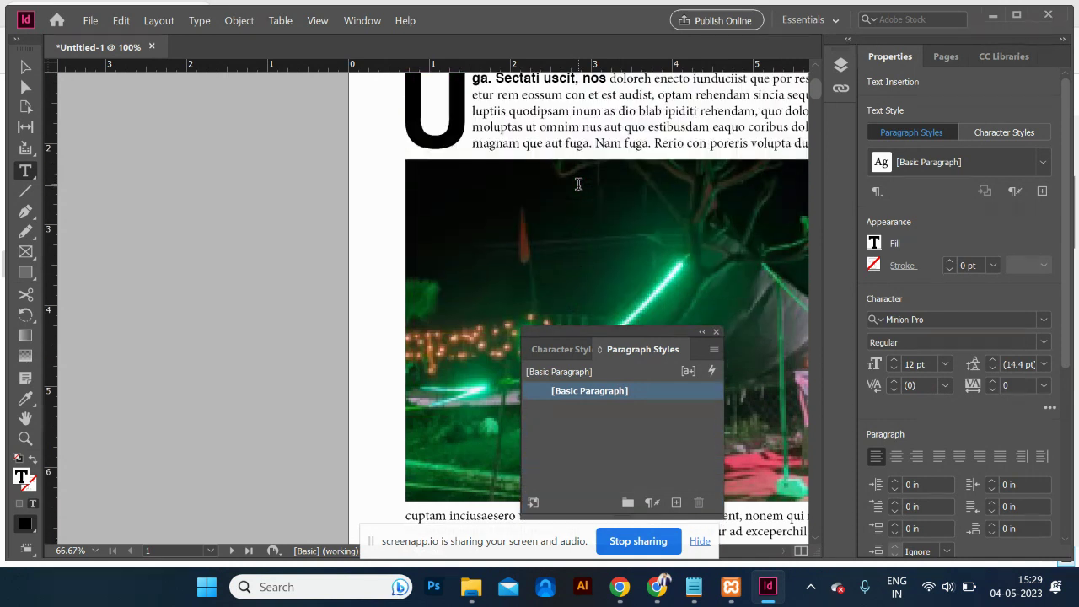
pyautogui.hotkey('ctrl', 'z')
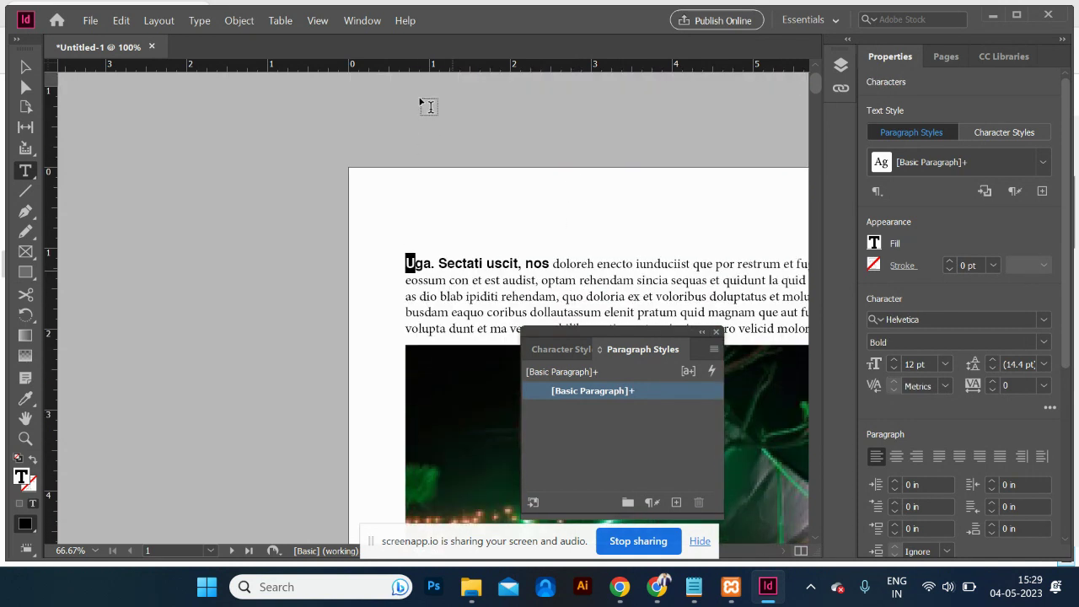
pyautogui.scroll(-5, 994, 405)
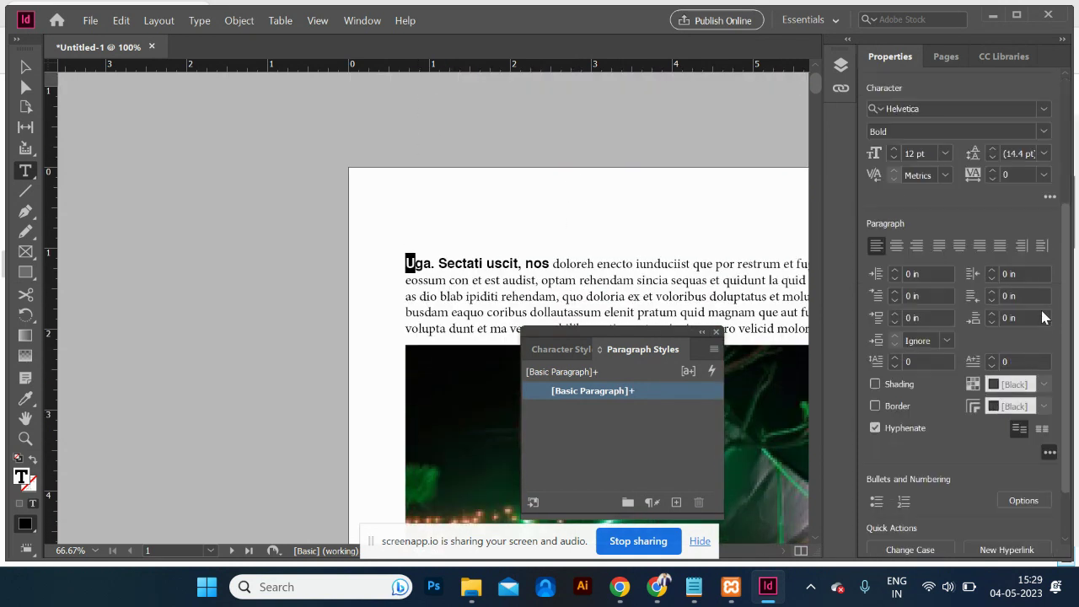
pyautogui.scroll(-2, 1069, 371)
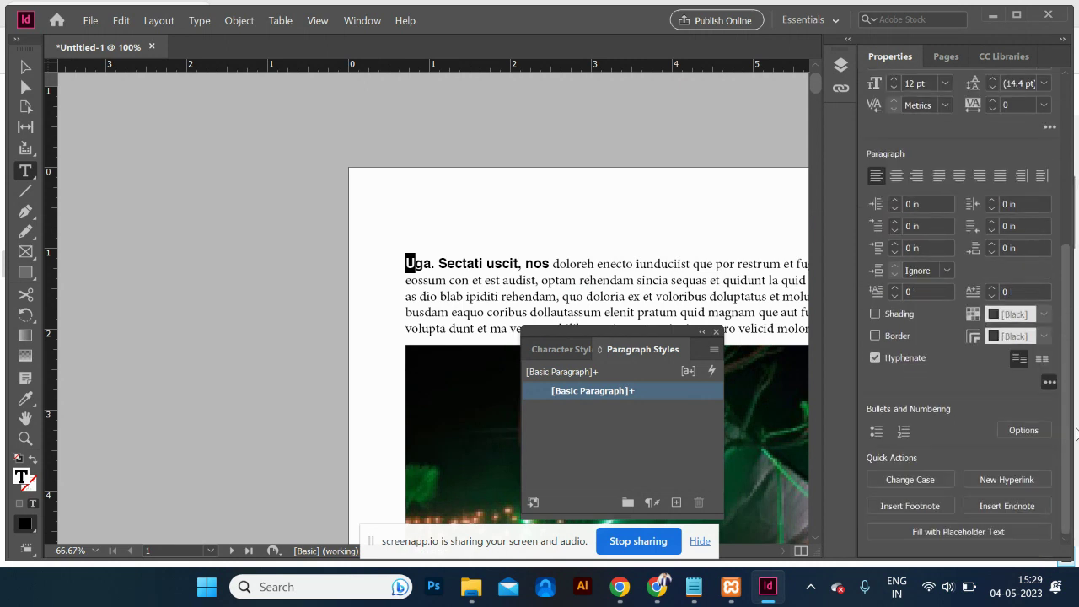
pyautogui.click(1049, 384)
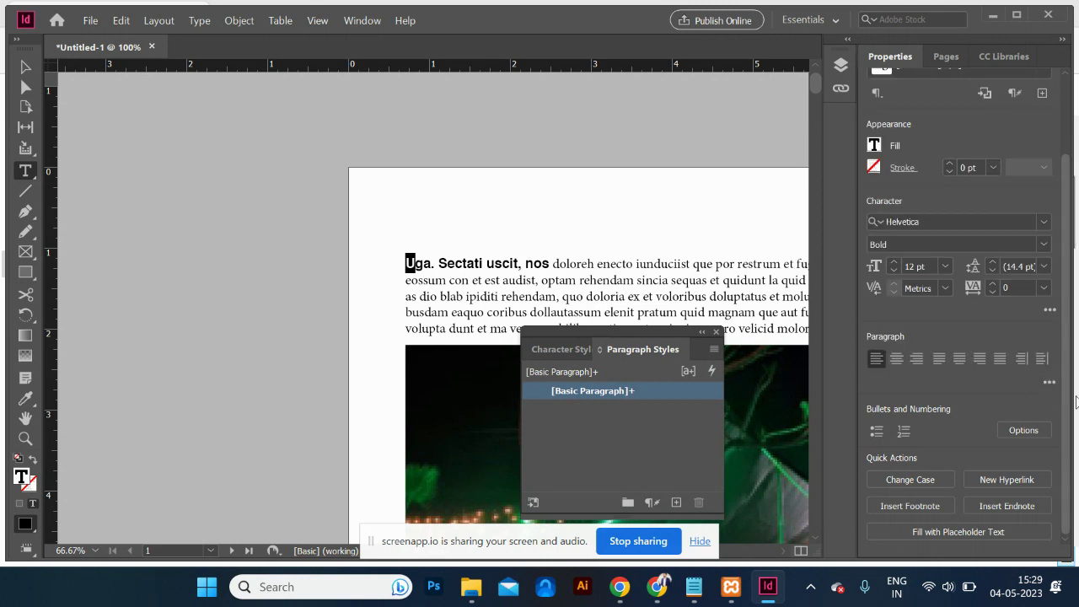
pyautogui.click(1023, 431)
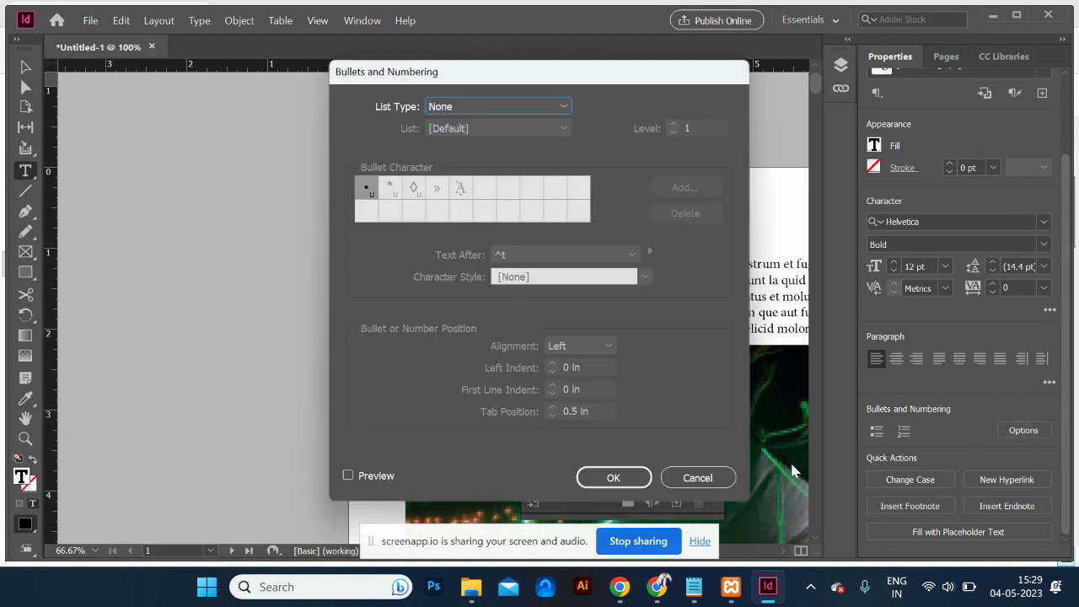
pyautogui.click(697, 478)
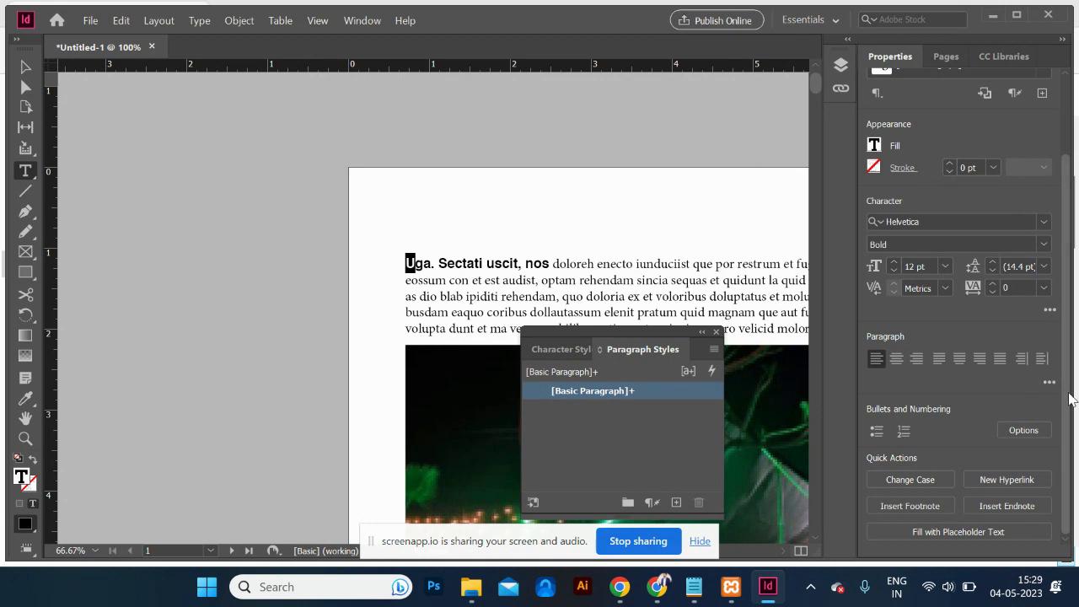
pyautogui.hotkey('alt', 'Tab')
pyautogui.scroll(-5, 1076, 377)
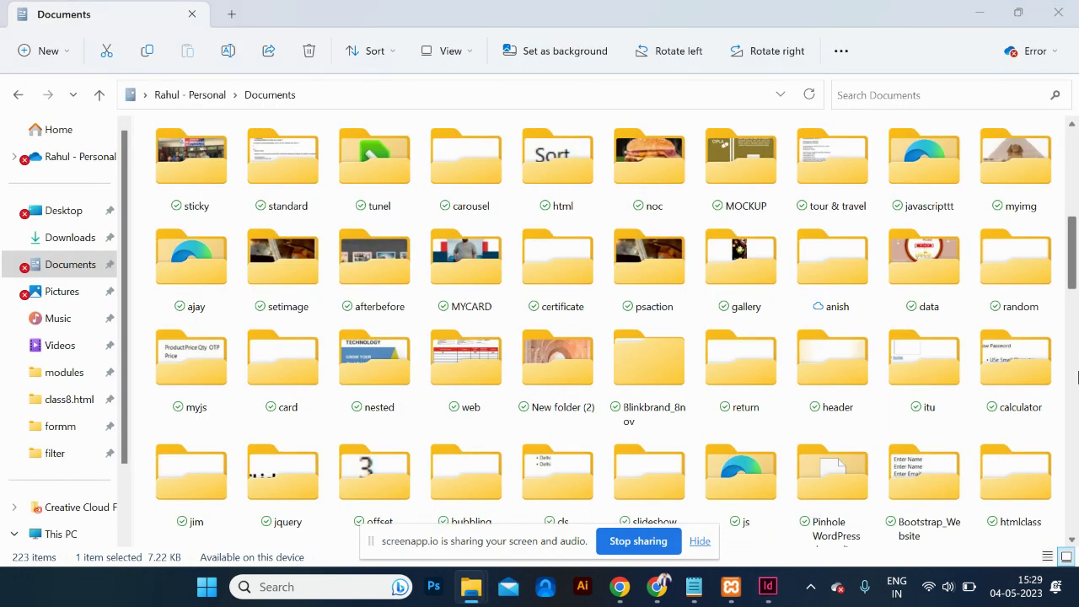
pyautogui.hotkey('alt', 'Tab')
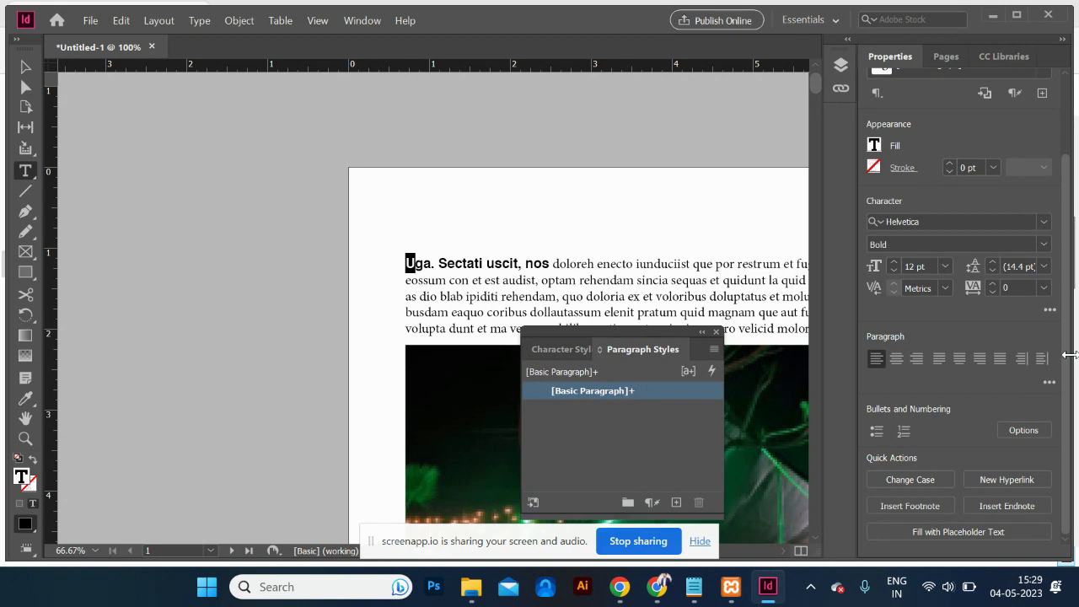
# Break page 1's opening paragraph after "as dio blab ipiditi rehendam," so that "quo doloria" starts a new paragraph.
pyautogui.click(430, 295)
pyautogui.moveTo(416, 264); pyautogui.dragTo(405, 264)
pyautogui.click(561, 300)
pyautogui.press('Return')
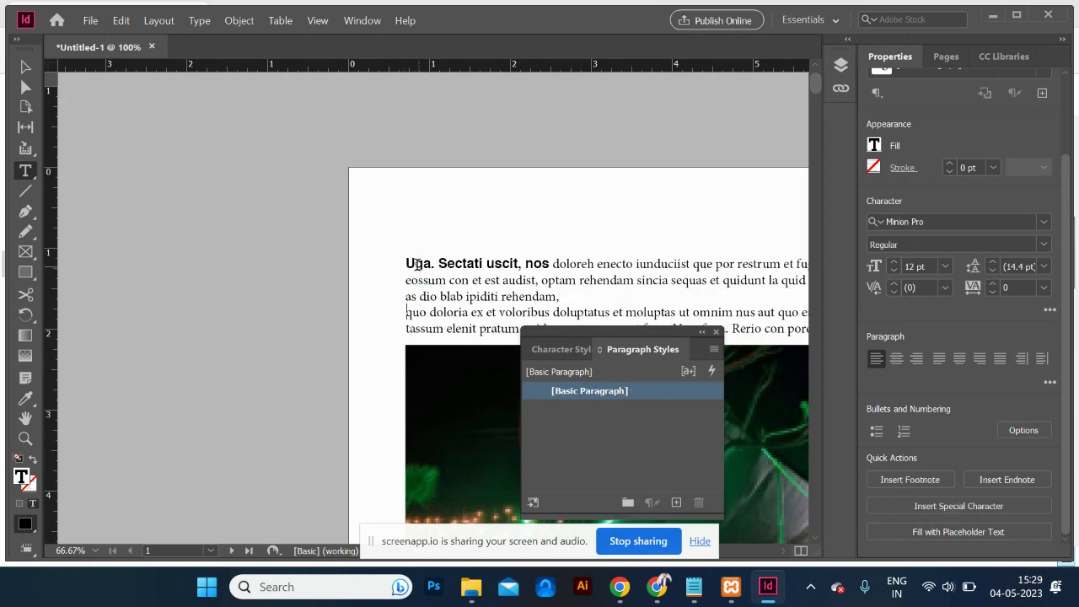
# Give page 1's first paragraph a drop cap four lines high and six characters wide in its paragraph settings.
pyautogui.moveTo(416, 264); pyautogui.dragTo(405, 264)
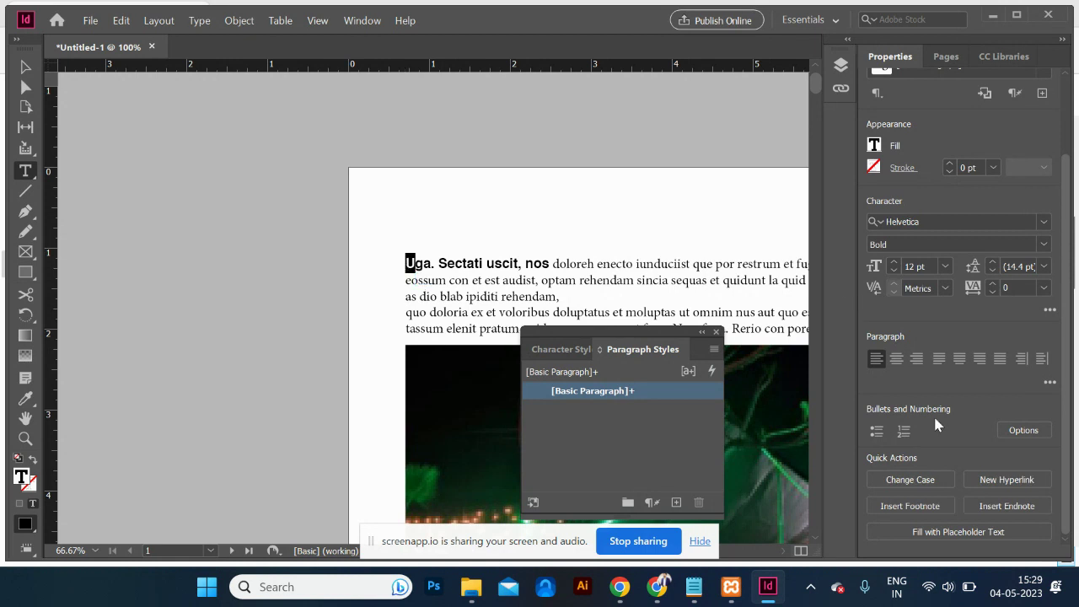
pyautogui.scroll(2, 933, 414)
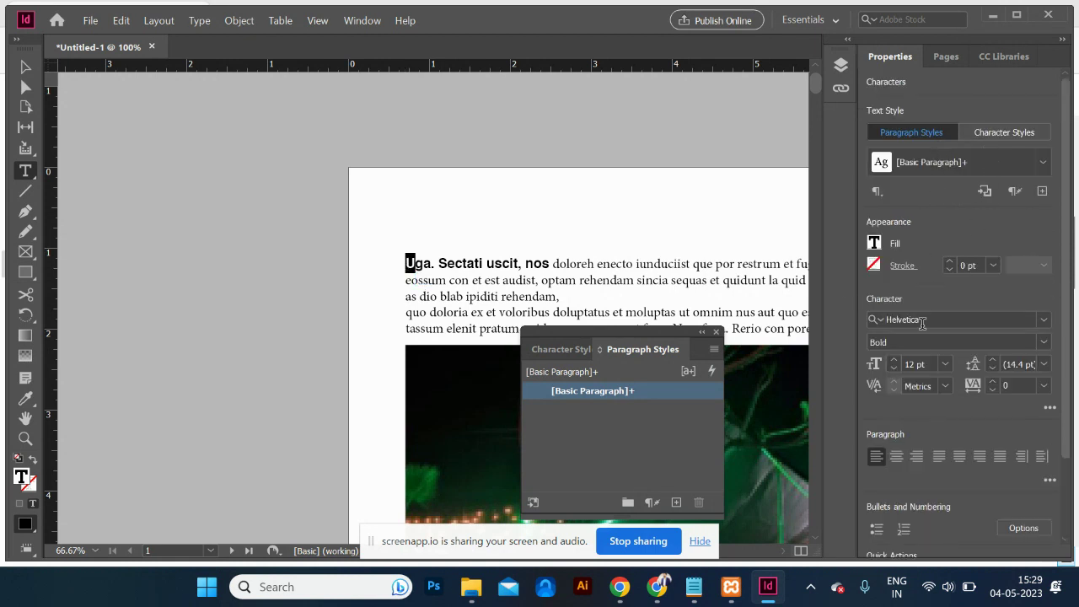
pyautogui.click(1022, 131)
pyautogui.click(924, 135)
pyautogui.scroll(-3, 1067, 354)
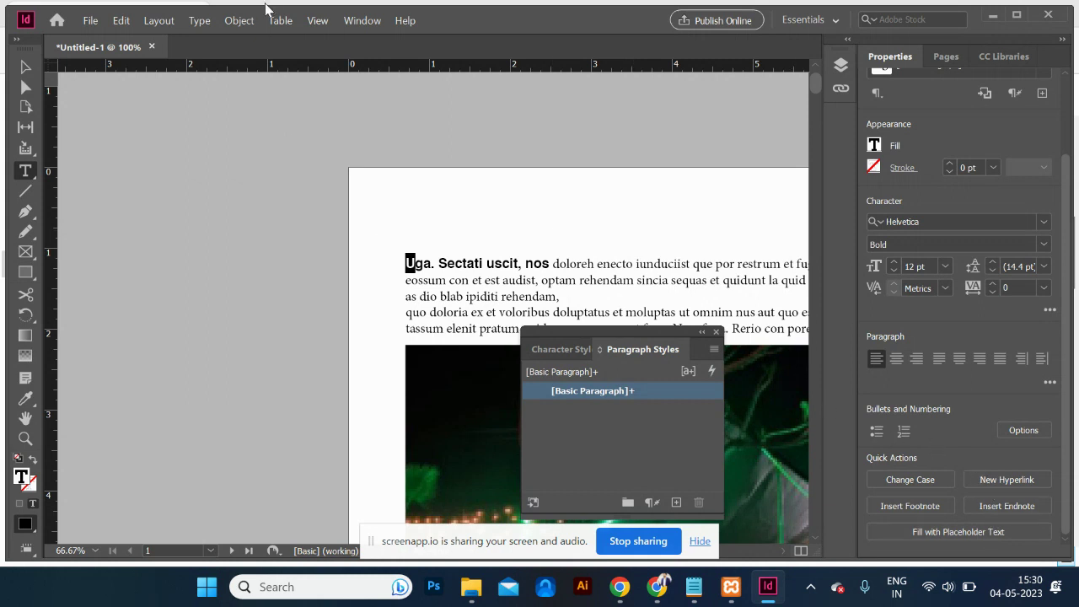
pyautogui.click(204, 20)
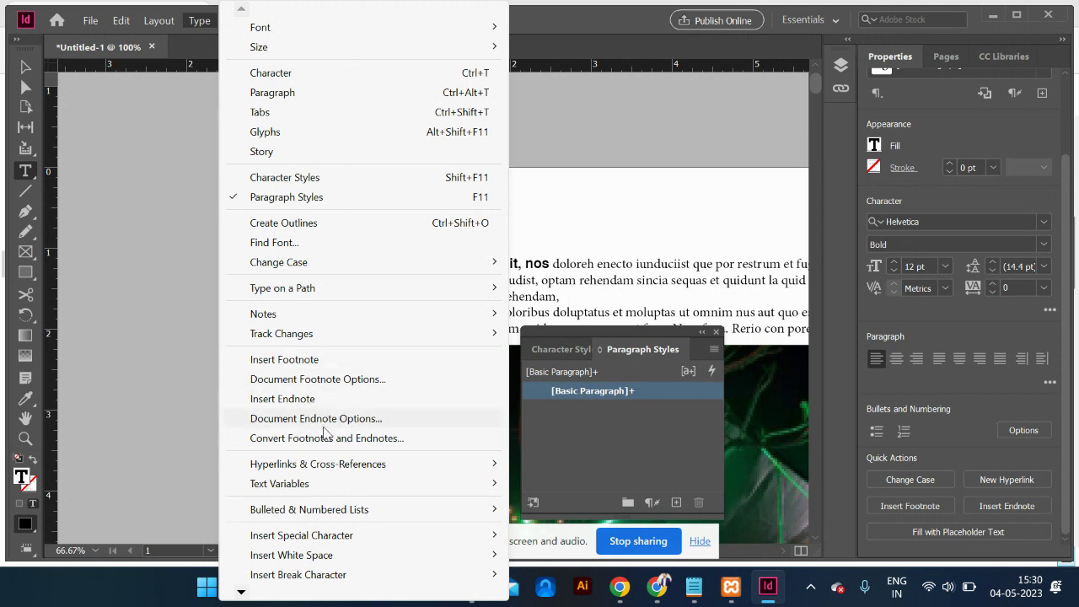
pyautogui.moveTo(408, 540)
pyautogui.click(350, 93)
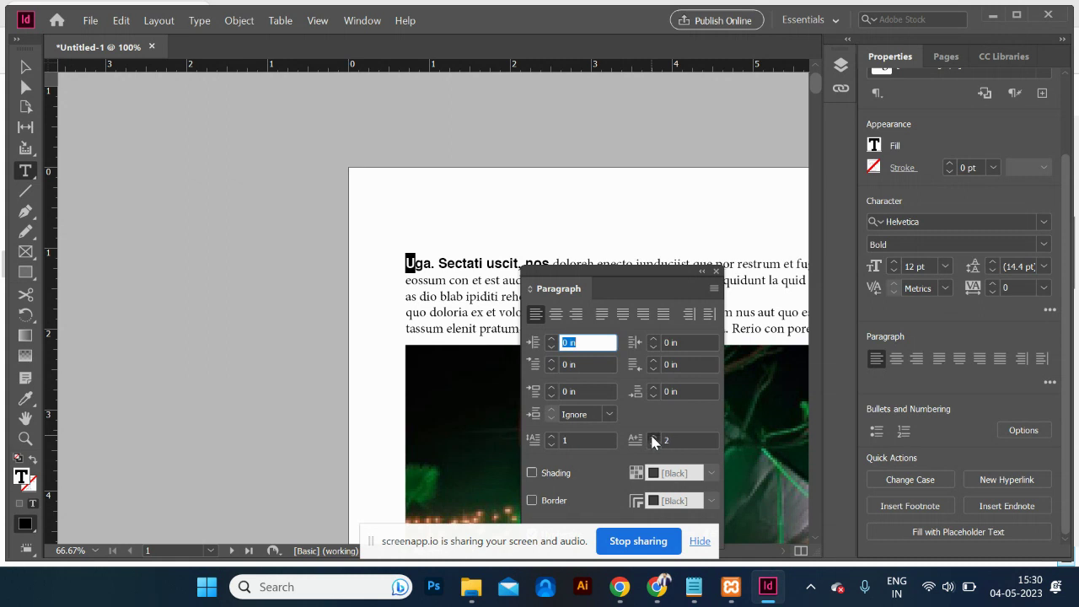
pyautogui.click(653, 436)
pyautogui.click(552, 438)
pyautogui.click(552, 437)
pyautogui.click(552, 437)
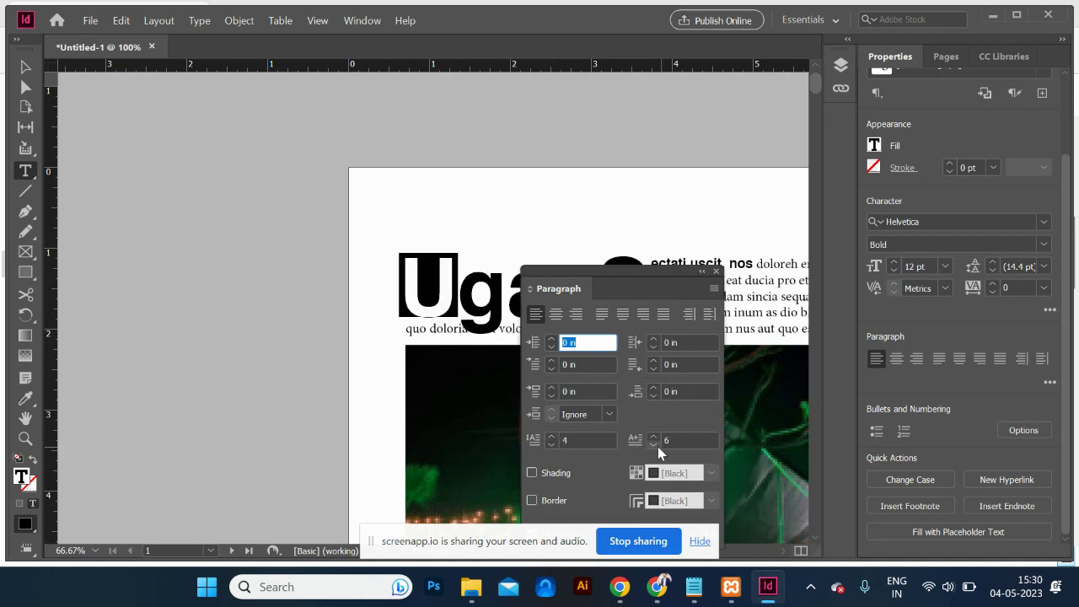
# Reduce the first paragraph's drop cap to one character so that only the "U" is enlarged.
pyautogui.click(655, 445)
pyautogui.click(655, 446)
pyautogui.click(655, 446)
pyautogui.click(655, 446)
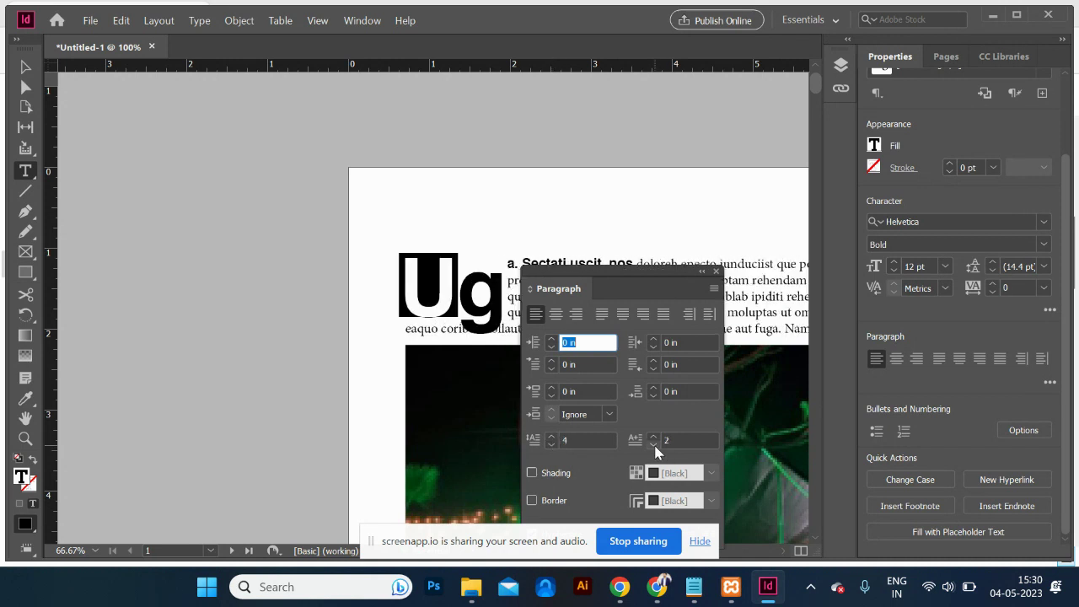
pyautogui.click(655, 446)
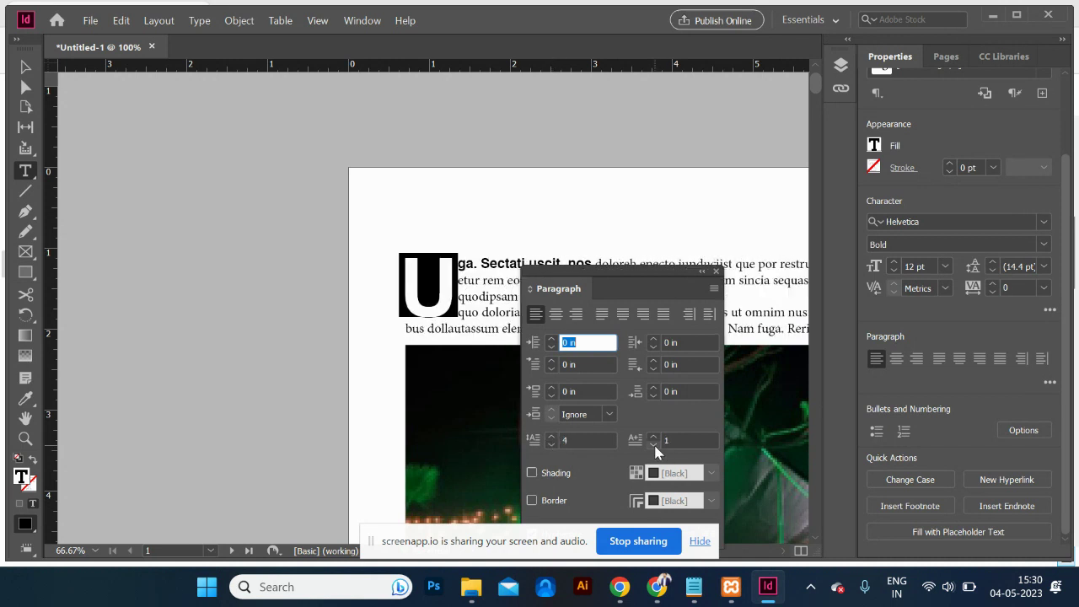
# Deselect the text and review pages 1 to 5 at a smaller zoom to check the drop cap and the text layout.
pyautogui.click(447, 318)
pyautogui.scroll(-10, 446, 319)
pyautogui.scroll(-8, 447, 320)
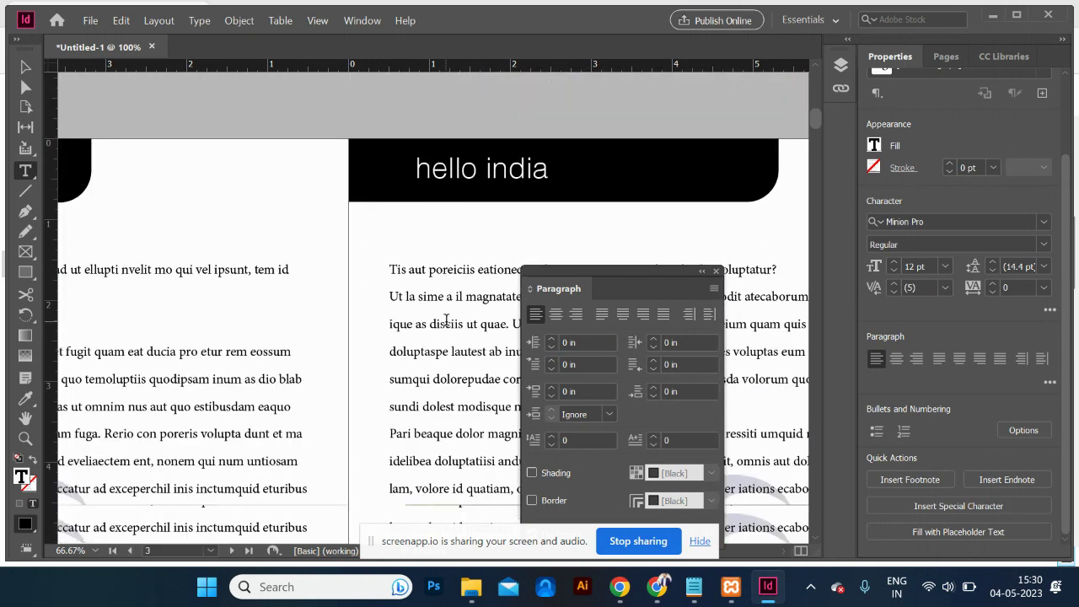
pyautogui.scroll(8, 447, 320)
pyautogui.scroll(20, 447, 320)
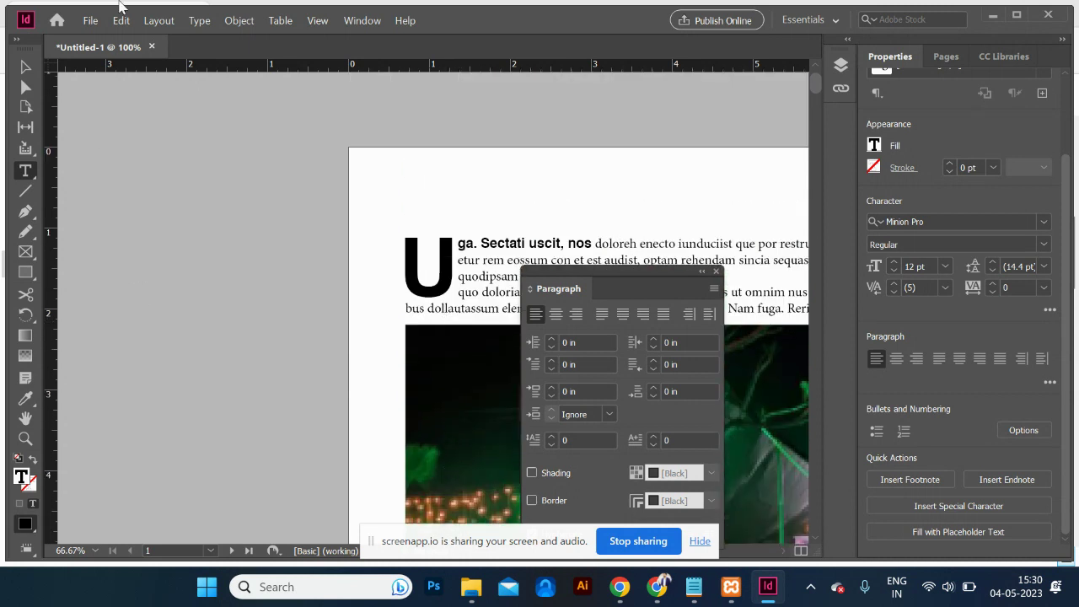
pyautogui.click(25, 68)
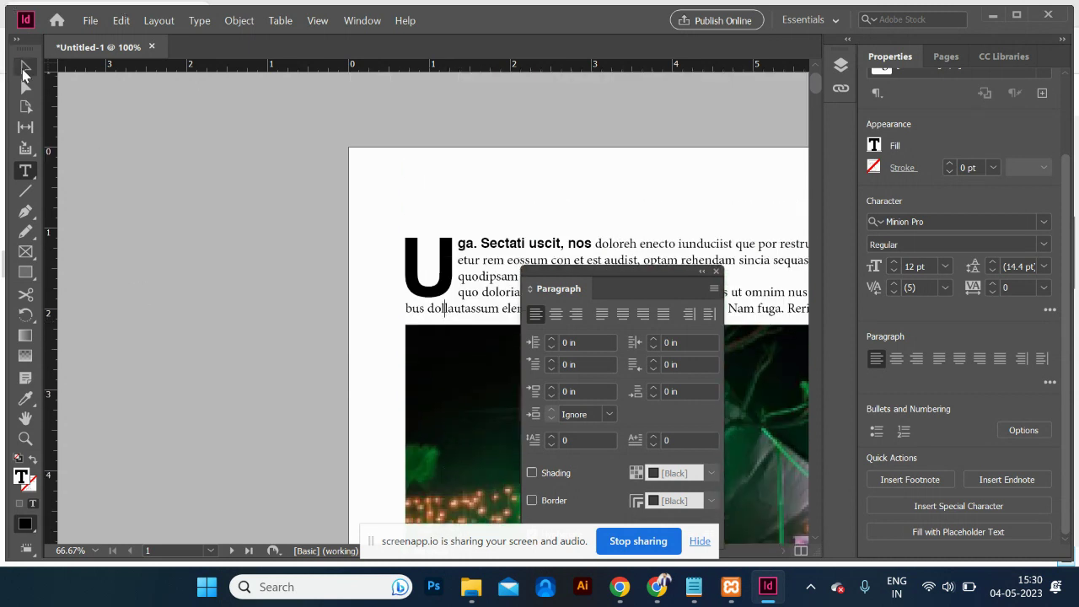
pyautogui.click(213, 243)
pyautogui.hotkey('ctrl', '-')
pyautogui.hotkey('ctrl', '-')
pyautogui.scroll(-10, 214, 250)
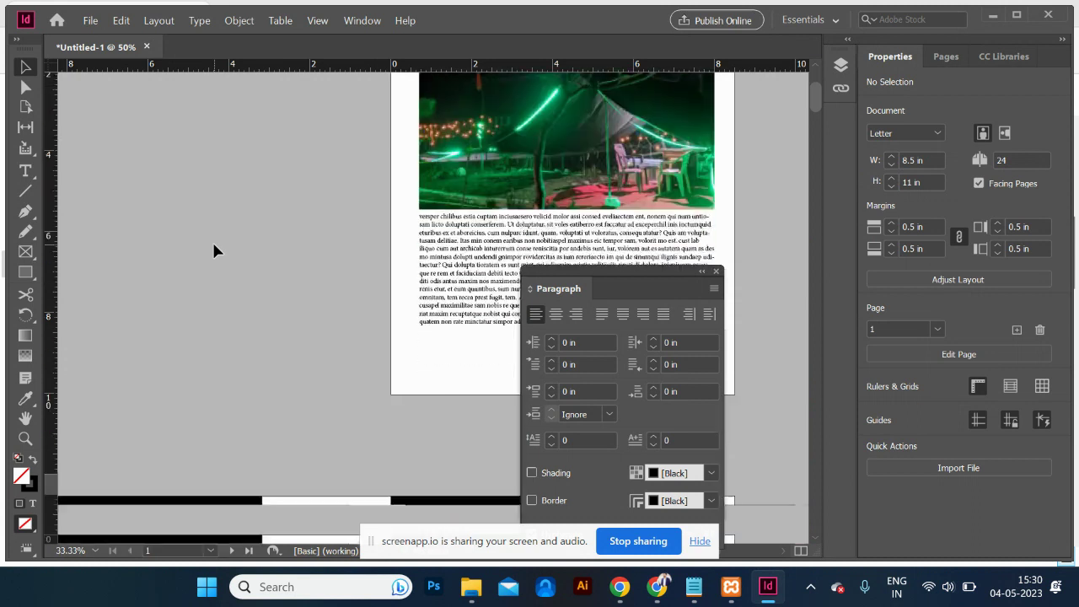
pyautogui.scroll(-5, 214, 250)
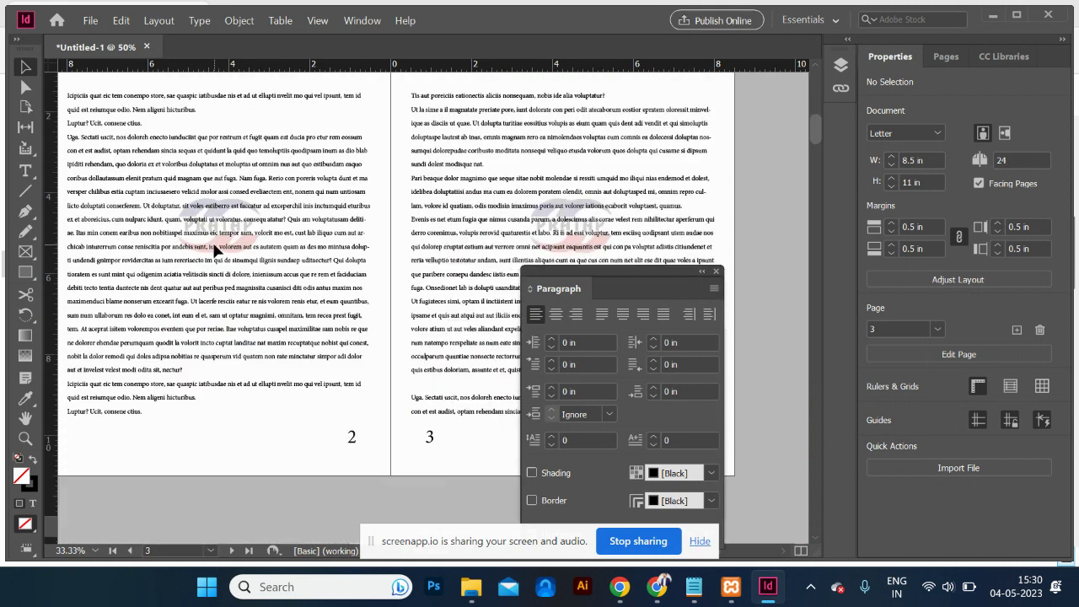
pyautogui.hscroll(-5, 214, 250)
pyautogui.hscroll(3, 213, 241)
pyautogui.scroll(-3, 215, 250)
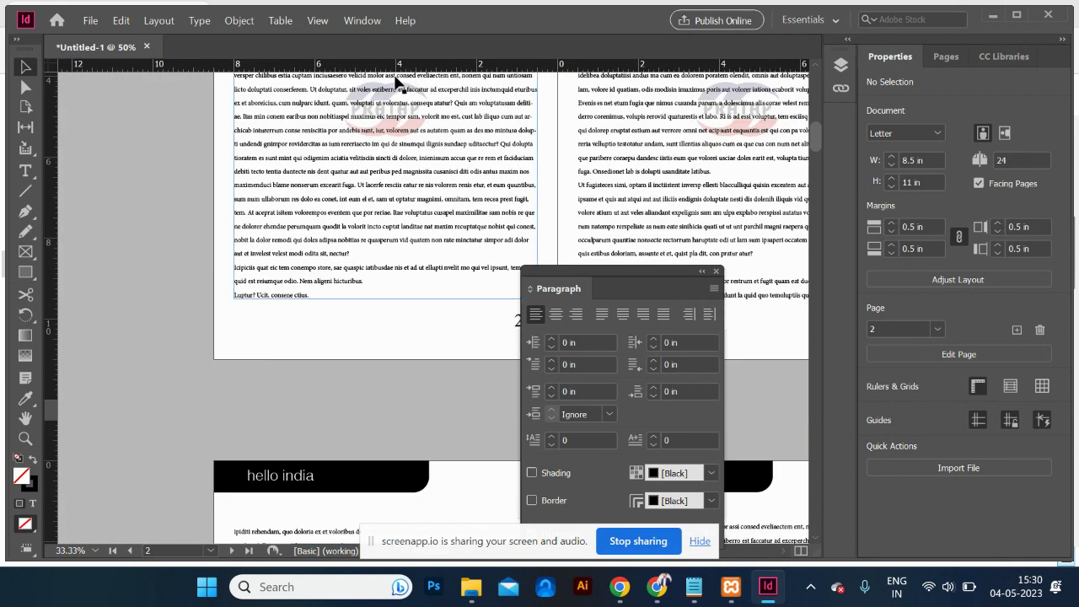
pyautogui.hscroll(5, 419, 172)
pyautogui.hscroll(-4, 420, 174)
pyautogui.scroll(-6, 419, 174)
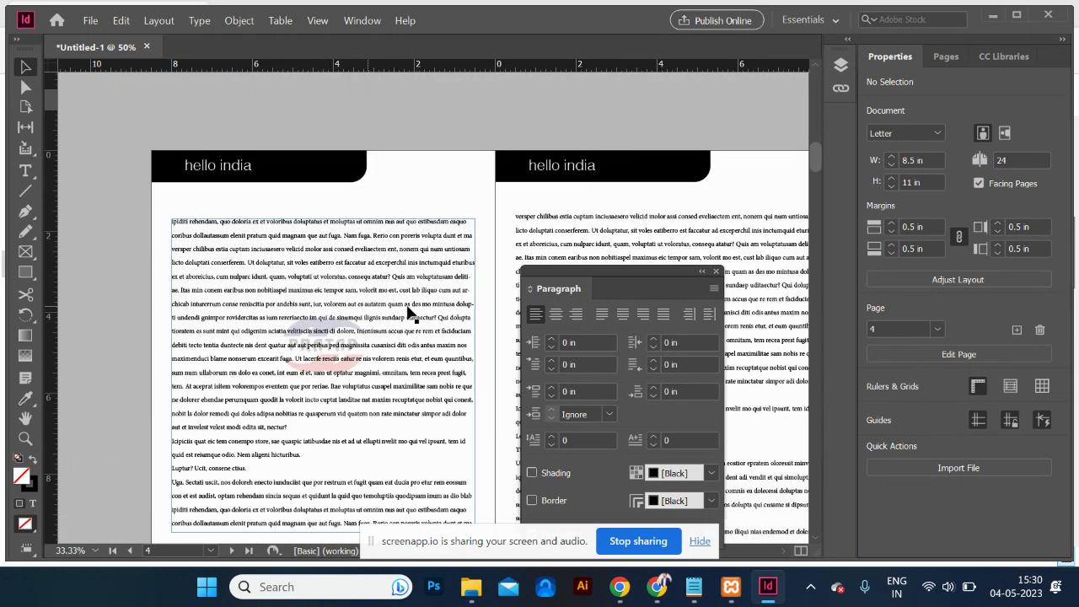
pyautogui.scroll(-4, 411, 316)
pyautogui.scroll(10, 413, 320)
pyautogui.hscroll(2, 413, 321)
pyautogui.scroll(8, 415, 321)
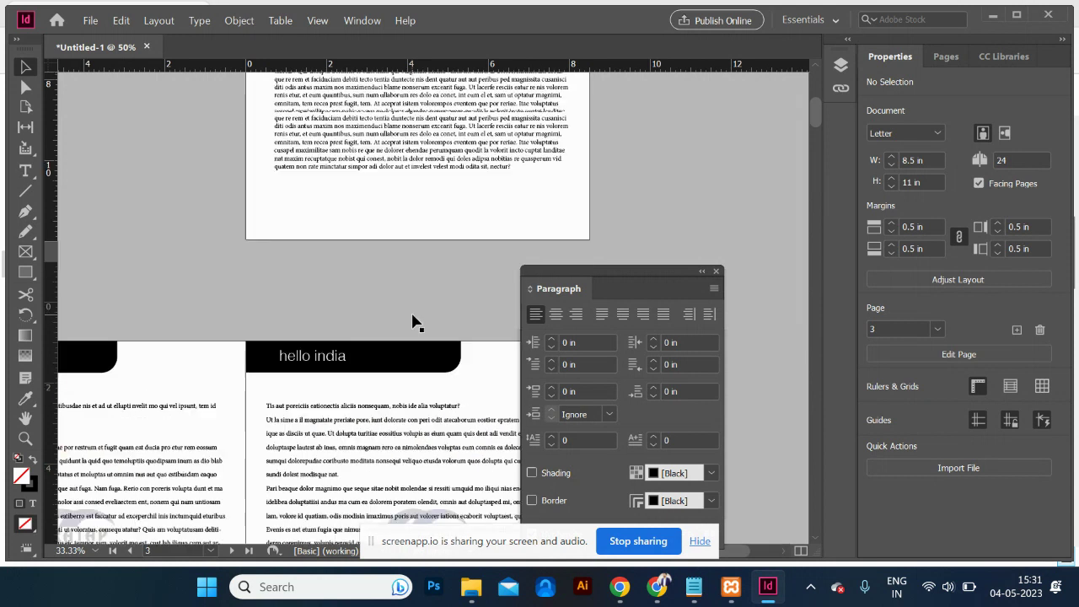
pyautogui.rightClick(412, 312)
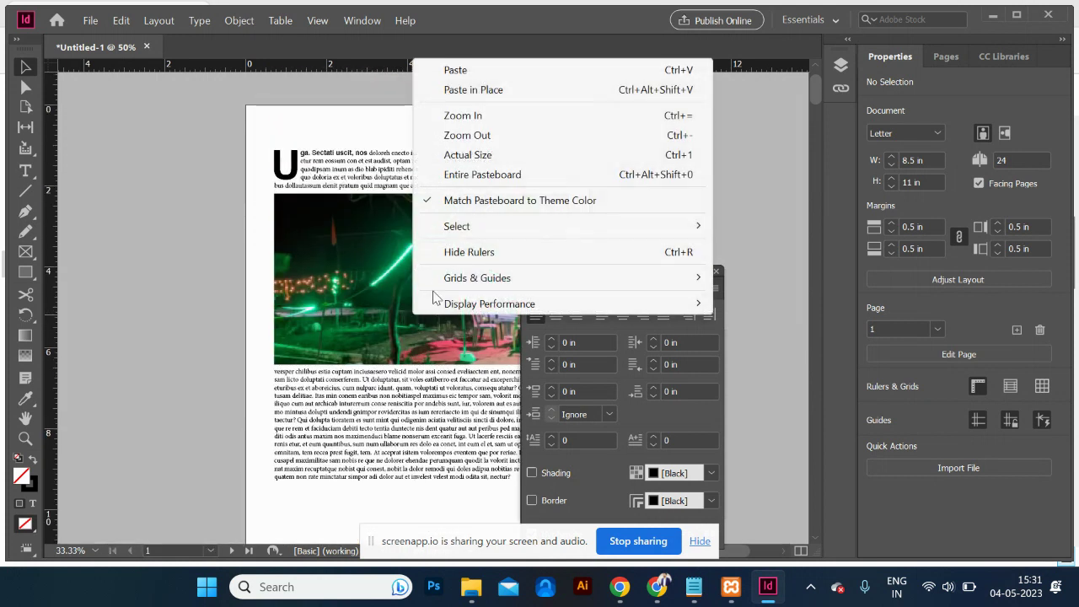
pyautogui.click(264, 365)
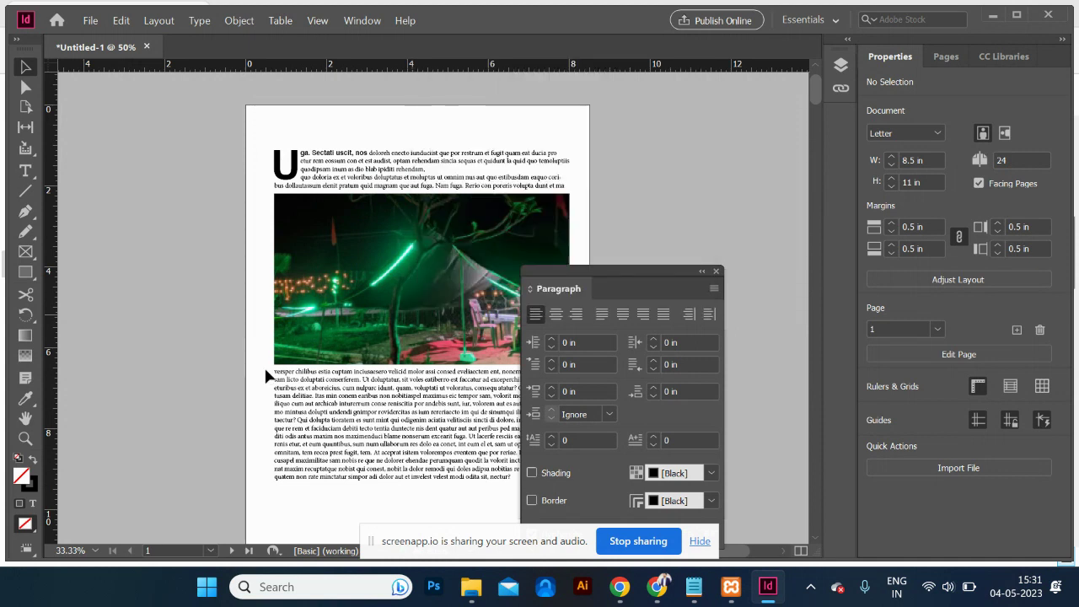
# Draw a tall rectangle about 1.9 in wide and 5.775 in high on page 9.
pyautogui.scroll(-10, 264, 367)
pyautogui.scroll(-10, 265, 371)
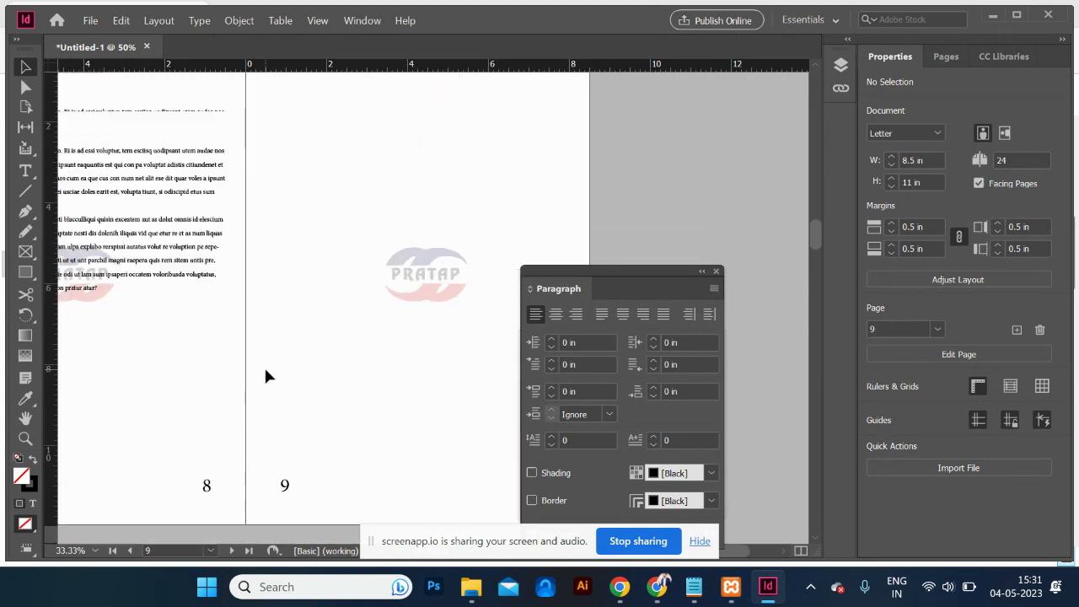
pyautogui.scroll(-2, 265, 376)
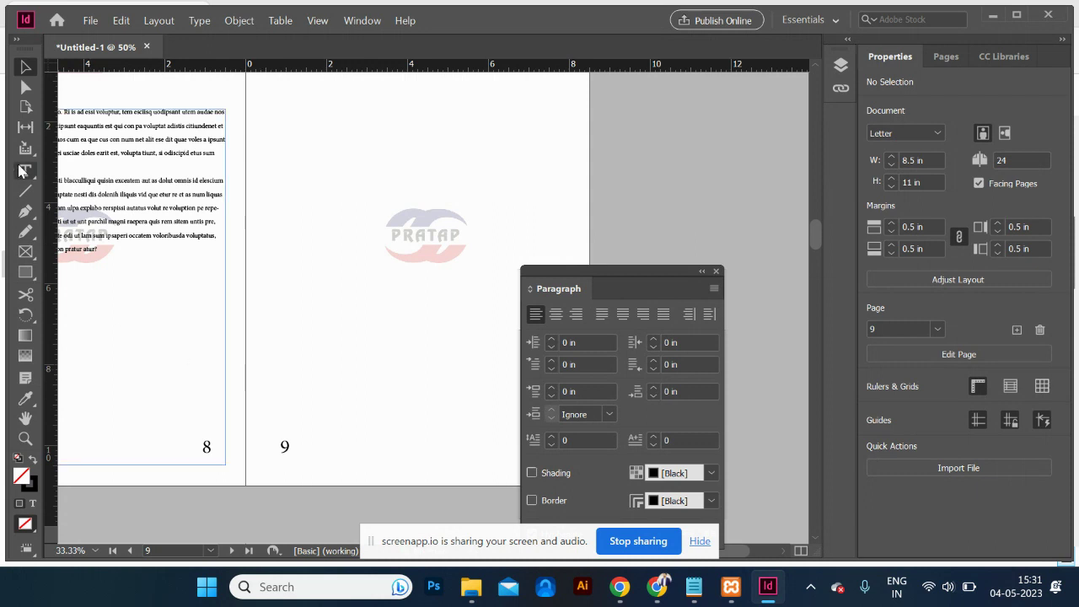
pyautogui.click(26, 274)
pyautogui.moveTo(273, 115)
pyautogui.mouseDown()
pyautogui.moveTo(354, 282)
pyautogui.moveTo(351, 349)
pyautogui.mouseUp()
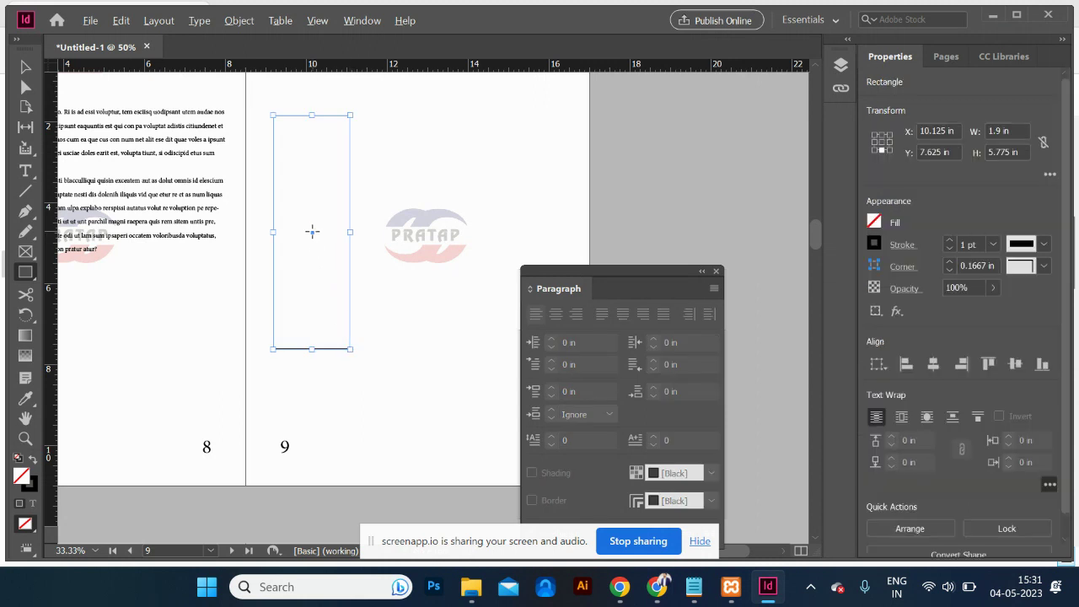
pyautogui.click(26, 67)
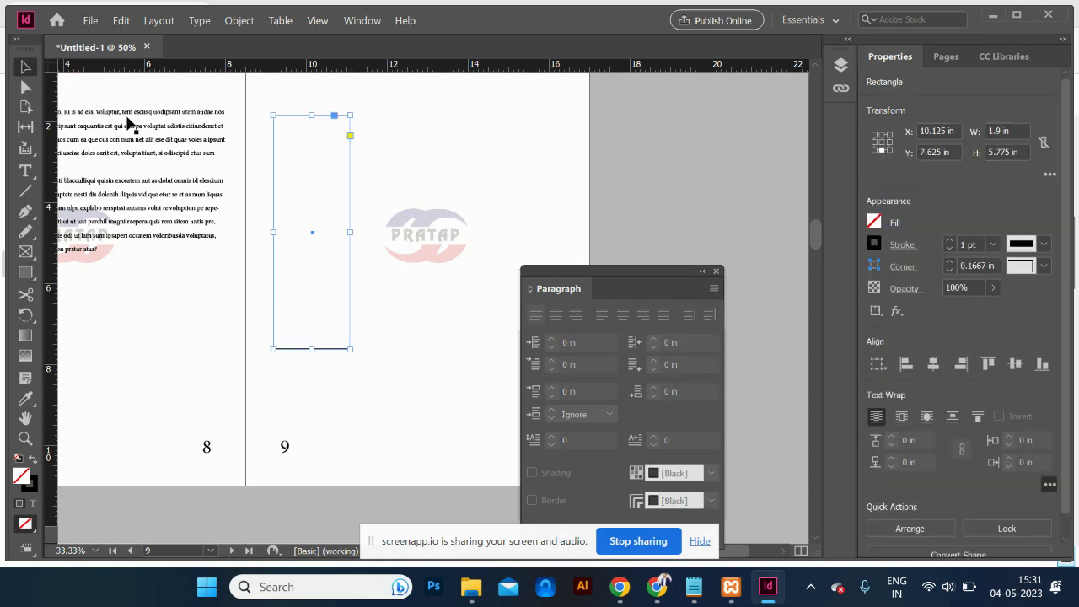
# Duplicate the rectangle twice to form three side-by-side frames on page 9, with the middle one about 1.1 in lower.
pyautogui.click(186, 166)
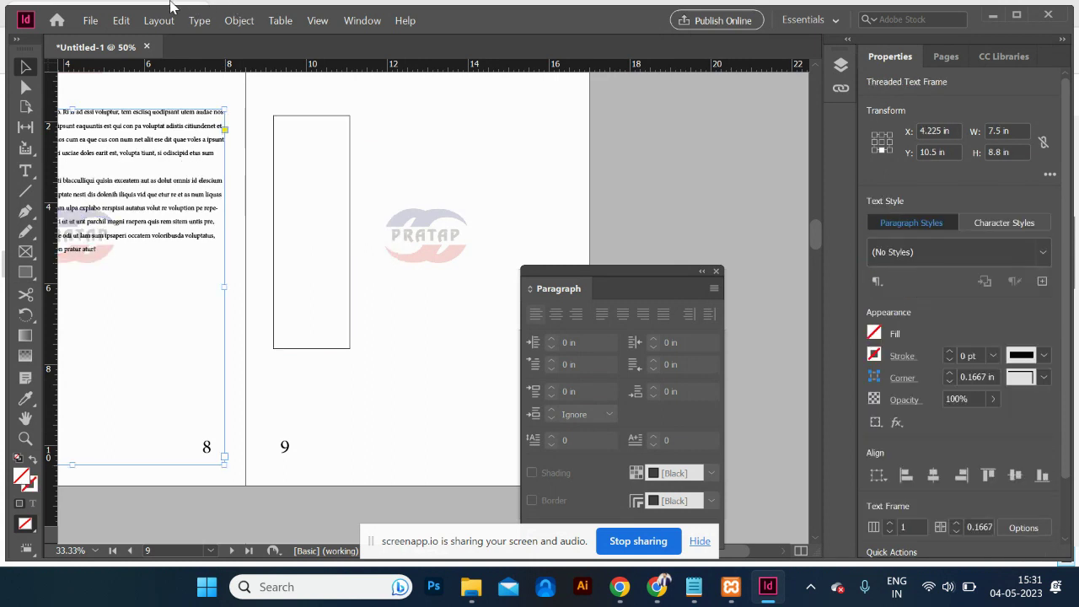
pyautogui.click(298, 203)
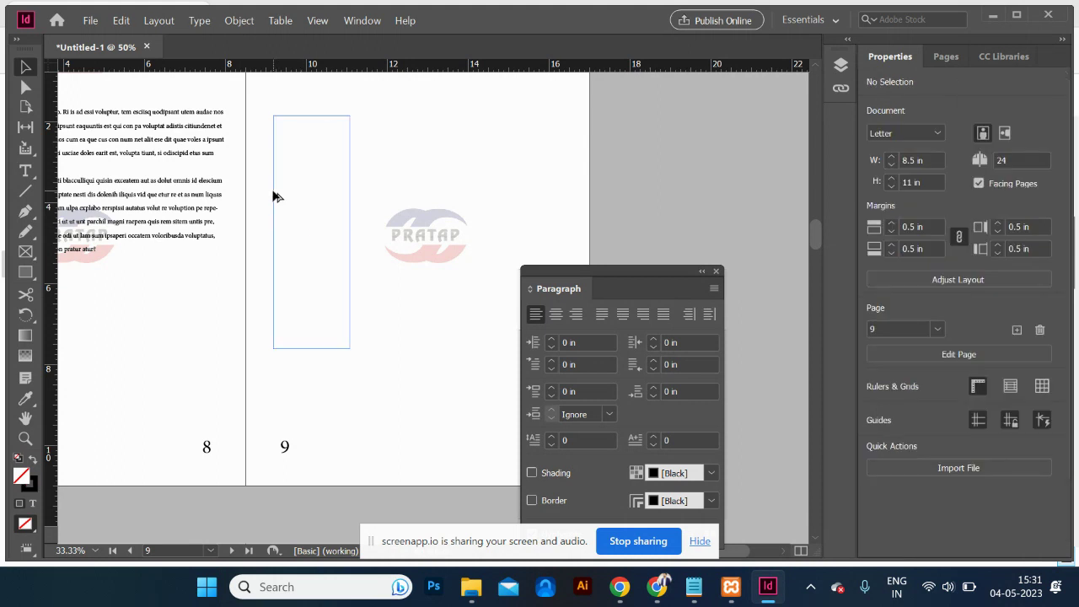
pyautogui.click(276, 200)
pyautogui.moveTo(315, 232)
pyautogui.mouseDown()
pyautogui.moveTo(424, 238)
pyautogui.moveTo(433, 258)
pyautogui.moveTo(310, 240)
pyautogui.mouseUp()
pyautogui.click(328, 224)
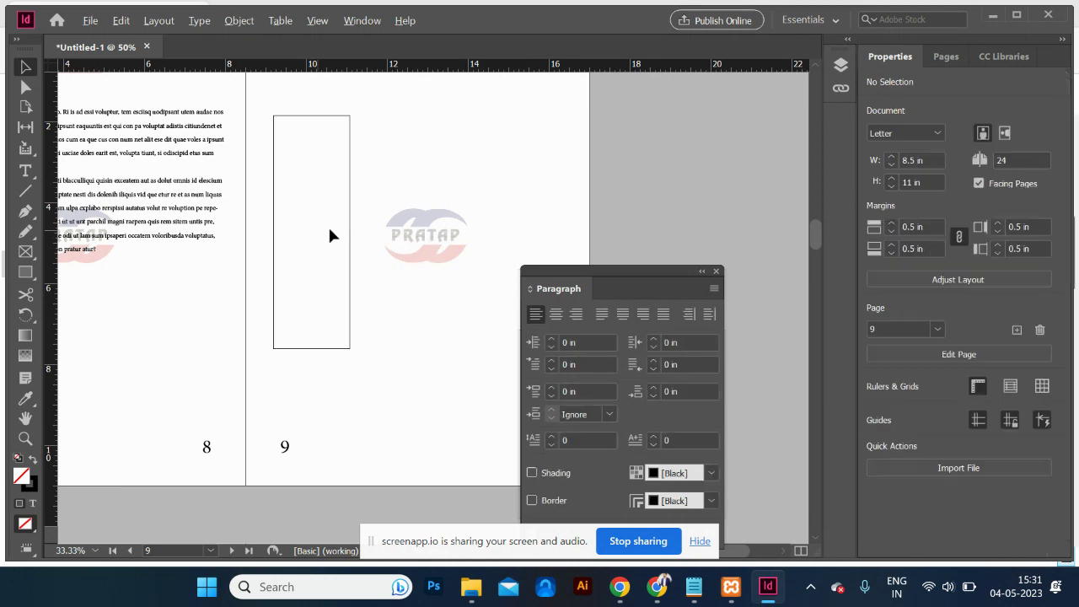
pyautogui.click(351, 236)
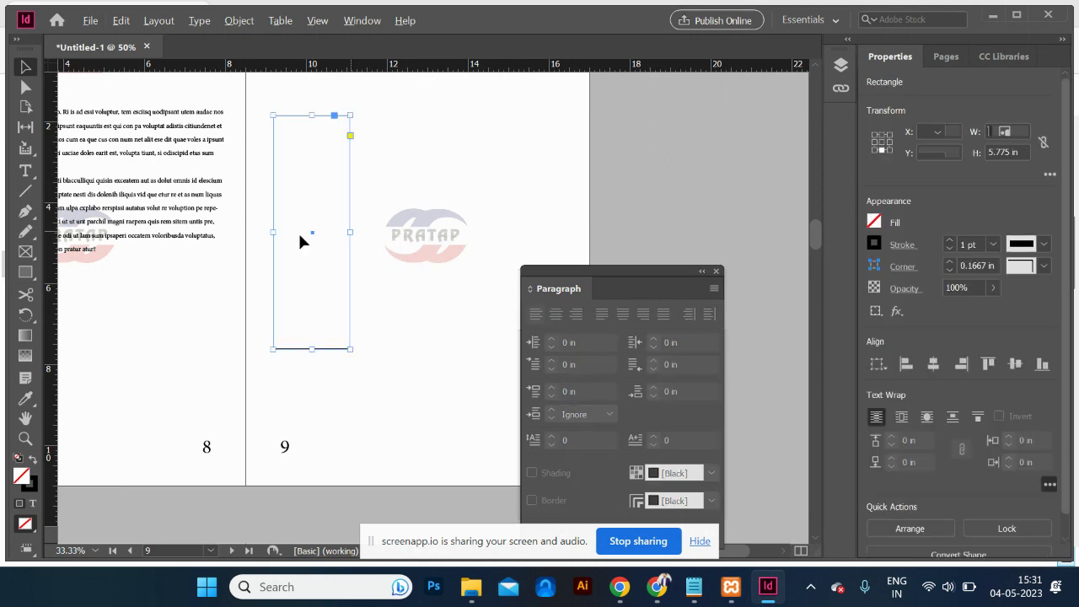
pyautogui.moveTo(312, 237); pyautogui.dragTo(484, 241)
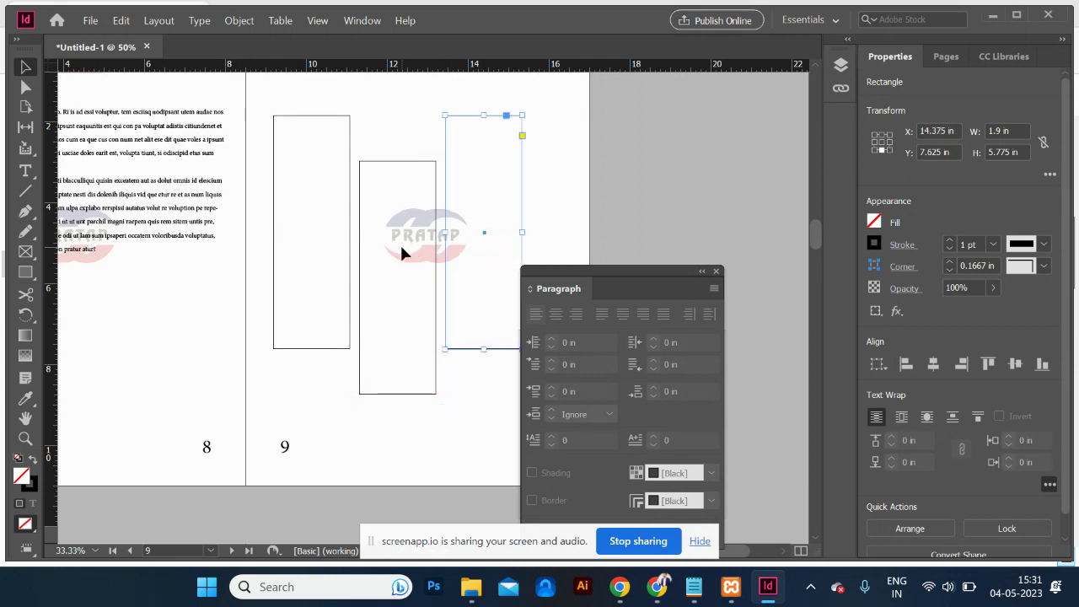
# Combine the three rectangles on page 9 into one compound path.
pyautogui.keyDown('shift'); pyautogui.click(378, 168); pyautogui.keyUp('shift')
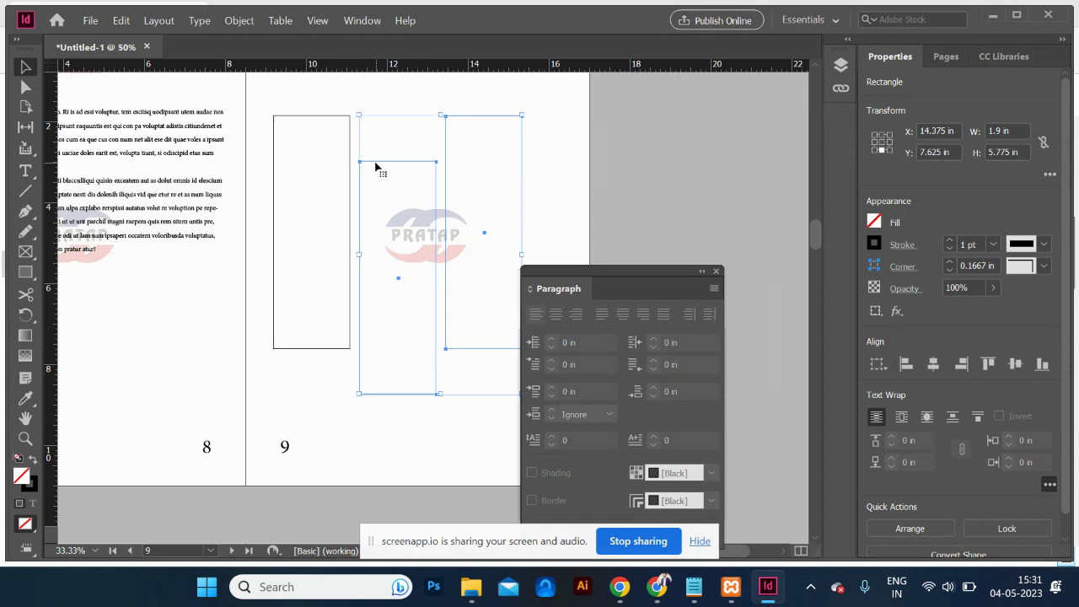
pyautogui.keyDown('shift'); pyautogui.click(304, 121); pyautogui.keyUp('shift')
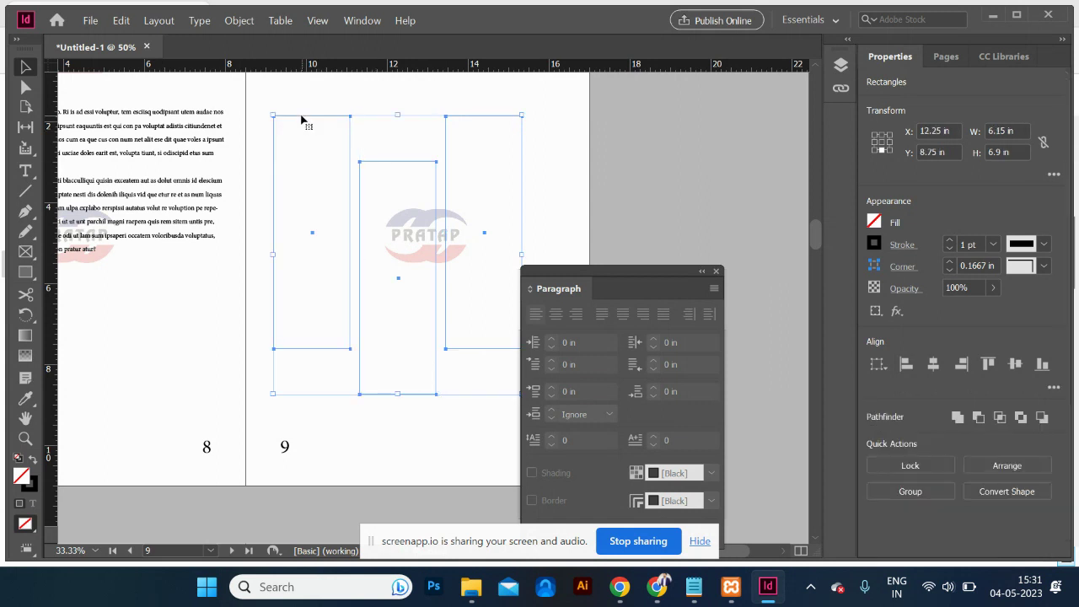
pyautogui.hotkey('ctrl', '8')
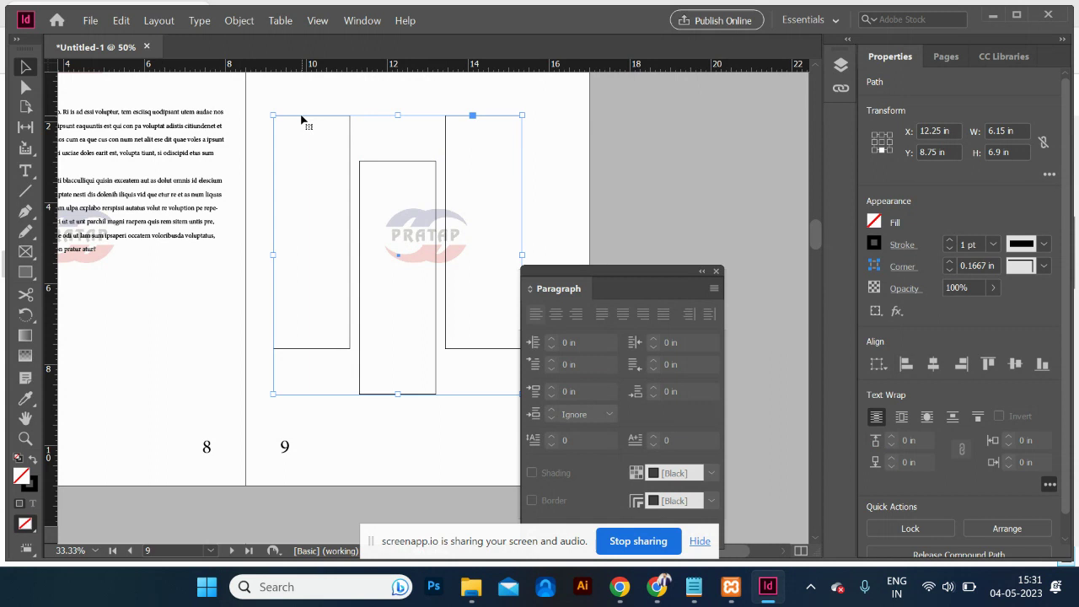
# Place img2-scaled into the compound path and shift it upward so the rafters' faces show inside the frames.
pyautogui.hotkey('ctrl', 'd')
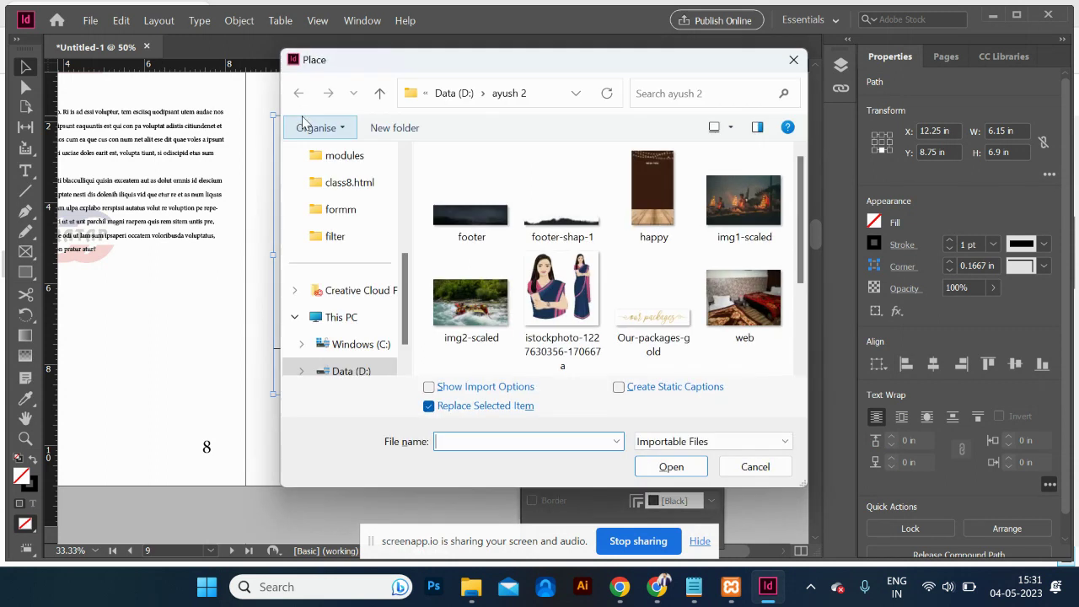
pyautogui.click(495, 316)
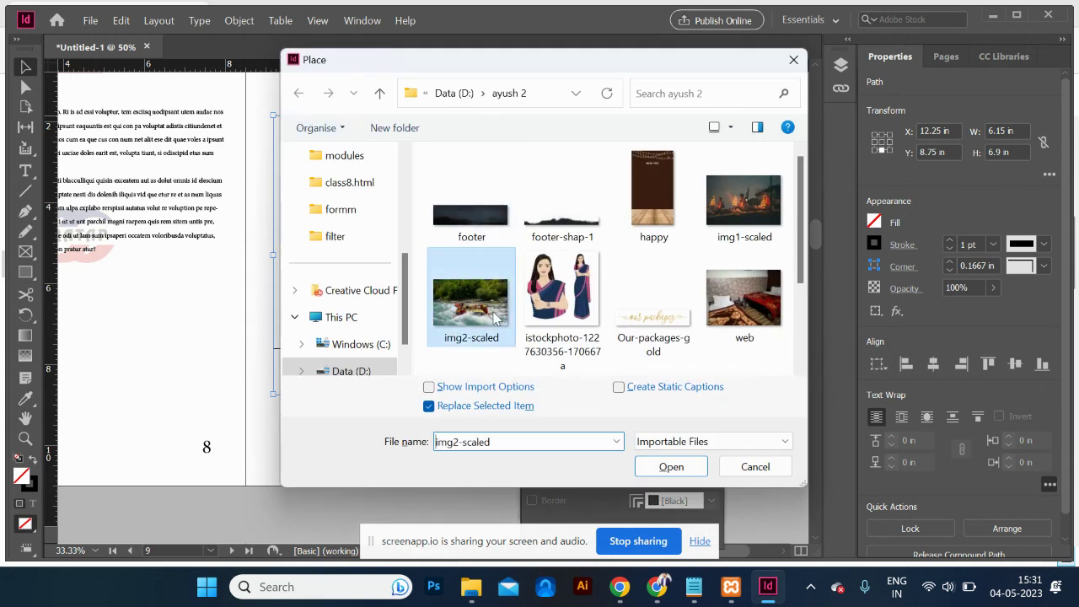
pyautogui.click(680, 468)
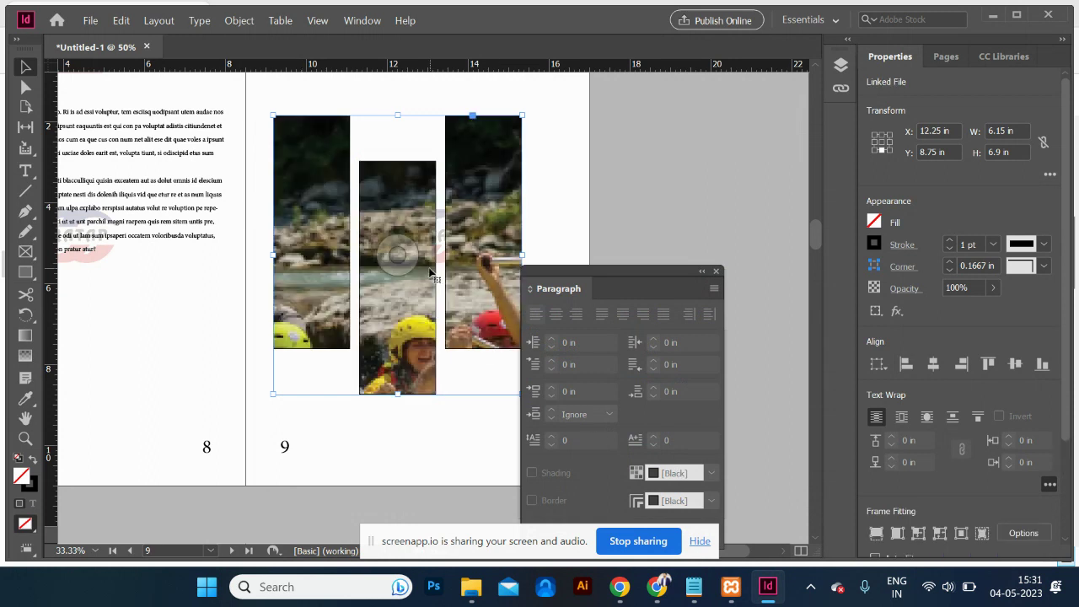
pyautogui.moveTo(400, 255); pyautogui.dragTo(393, 234)
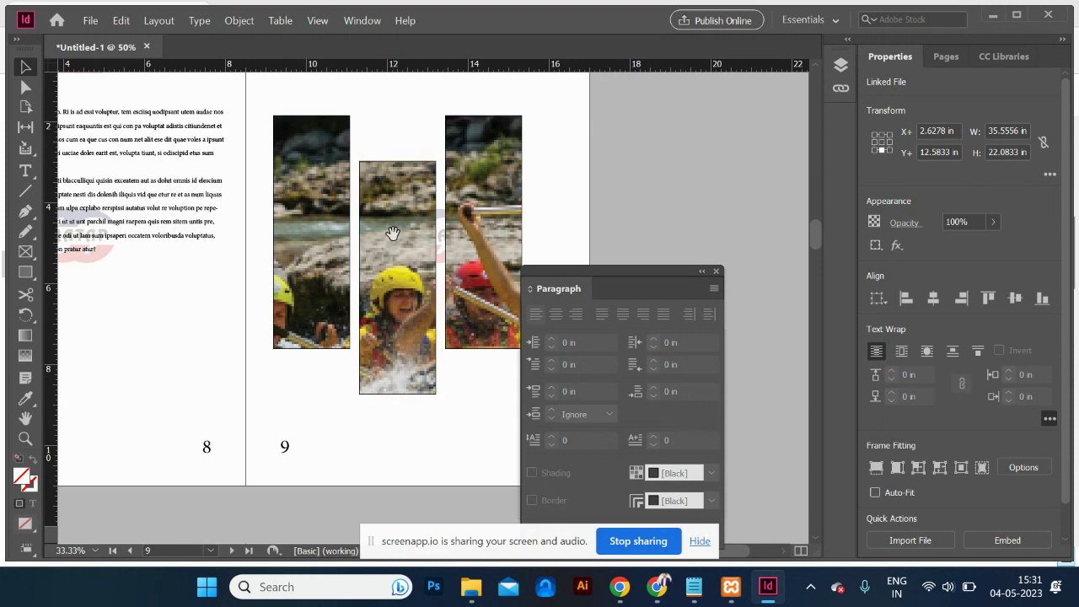
pyautogui.click(630, 152)
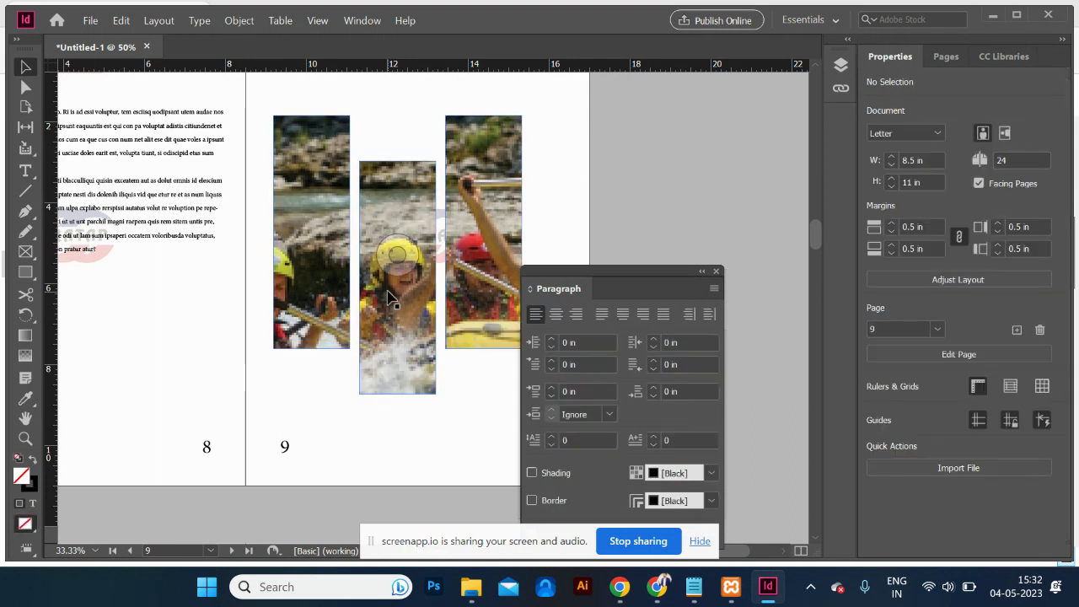
# Relink the page 9 picture to the Pexels 7014916 photo in Downloads and shift it down to show the woman's face.
pyautogui.click(402, 235)
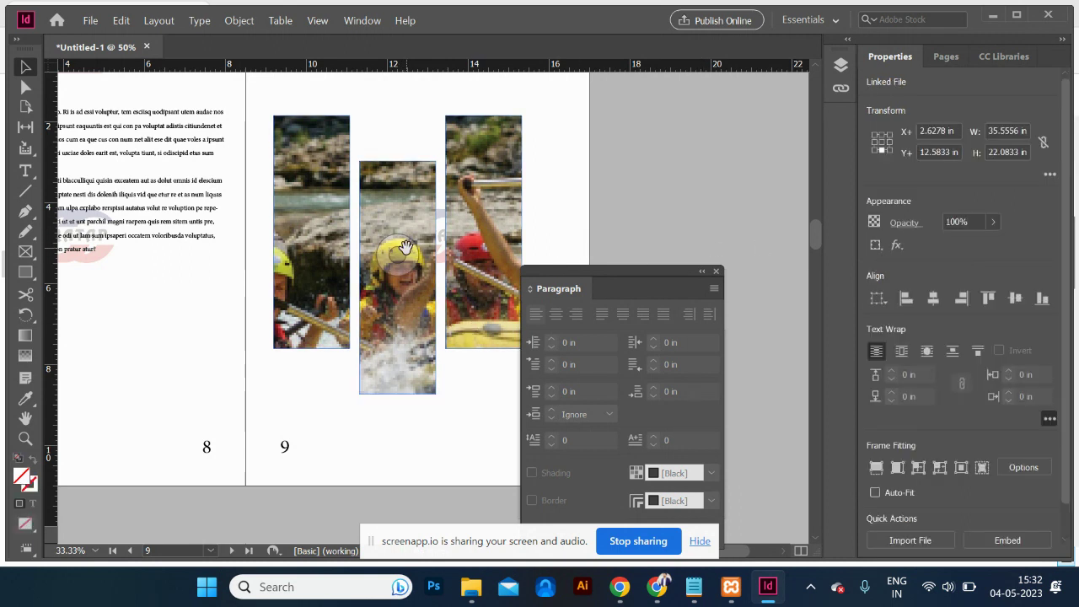
pyautogui.click(841, 89)
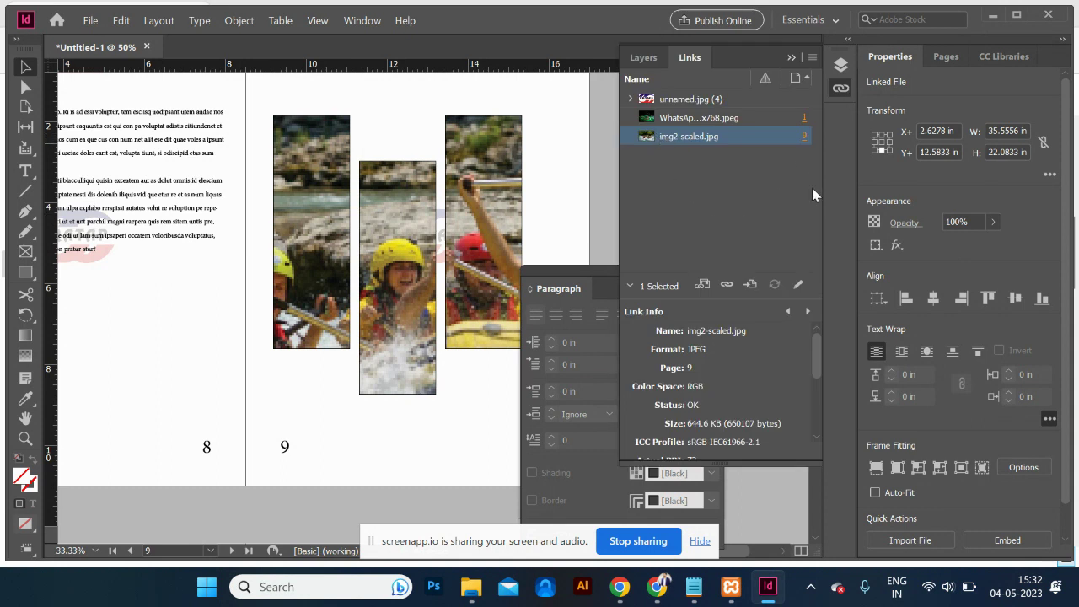
pyautogui.click(726, 284)
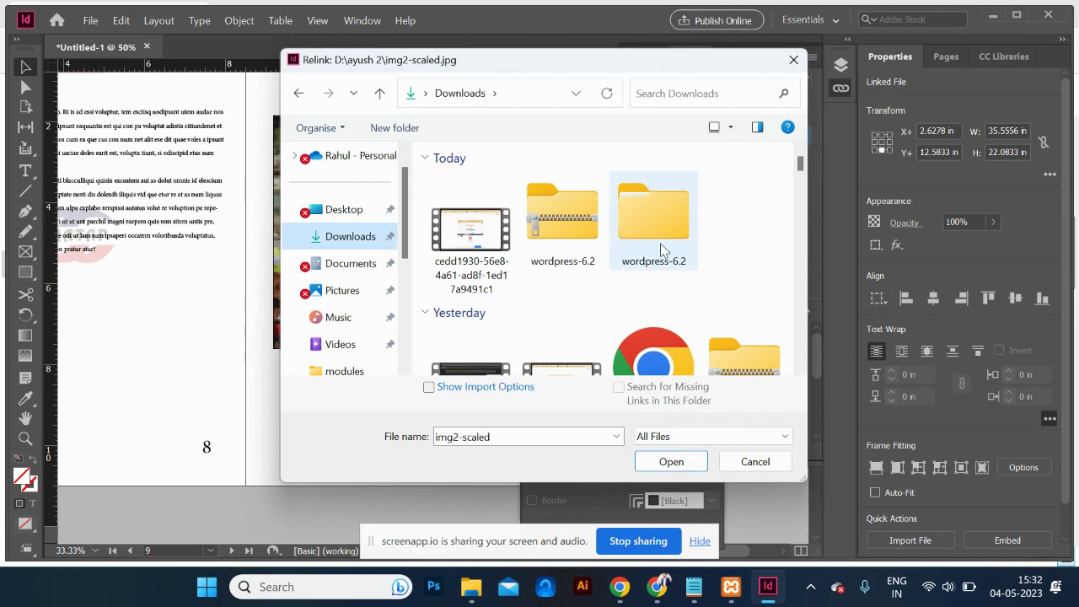
pyautogui.scroll(-5, 660, 243)
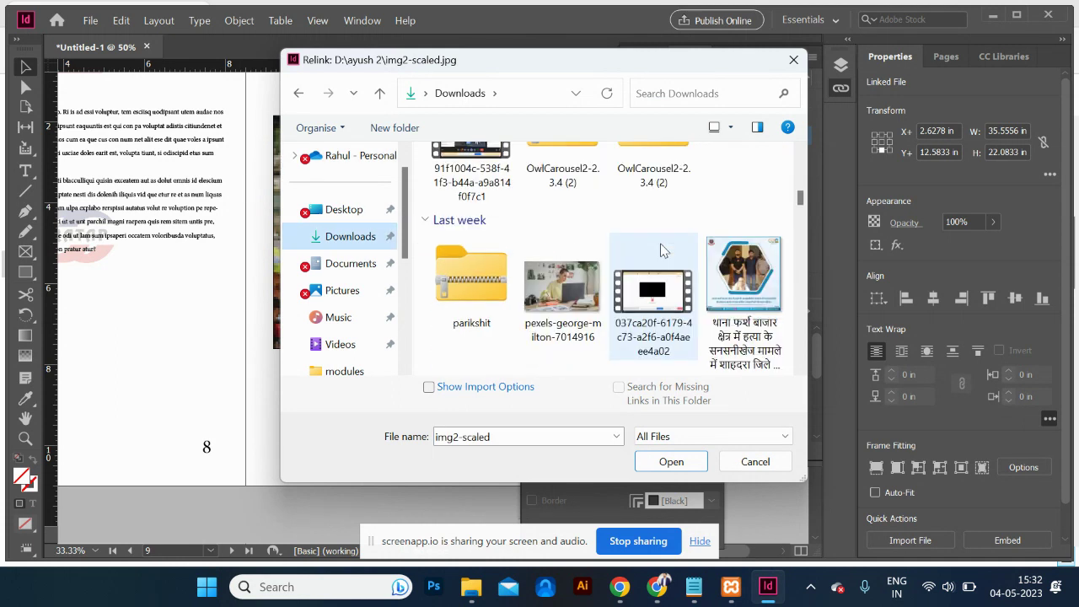
pyautogui.scroll(-1, 660, 250)
pyautogui.click(562, 203)
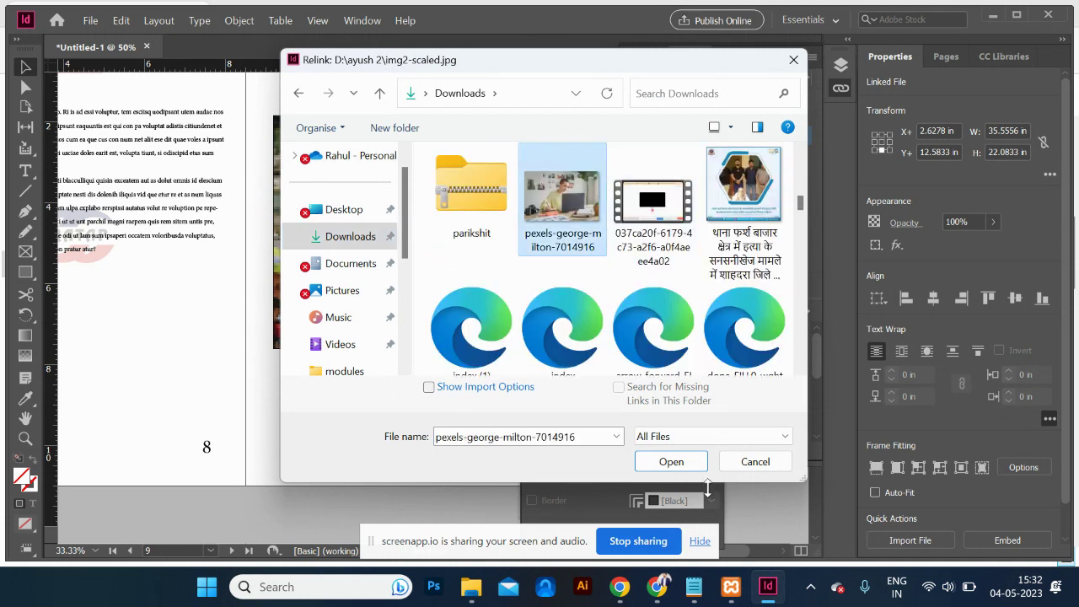
pyautogui.click(673, 463)
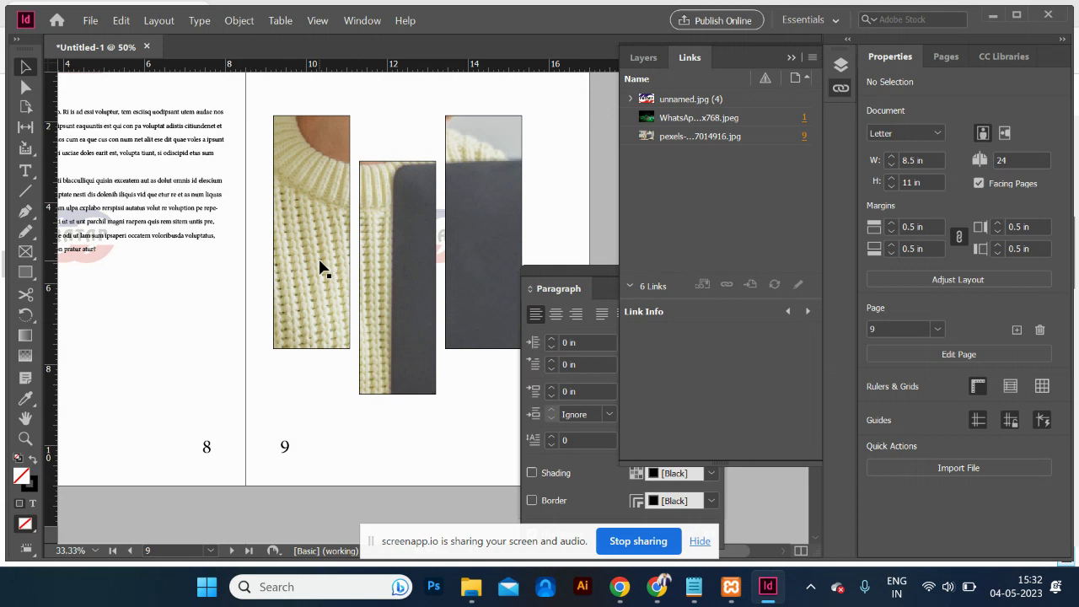
pyautogui.click(397, 255)
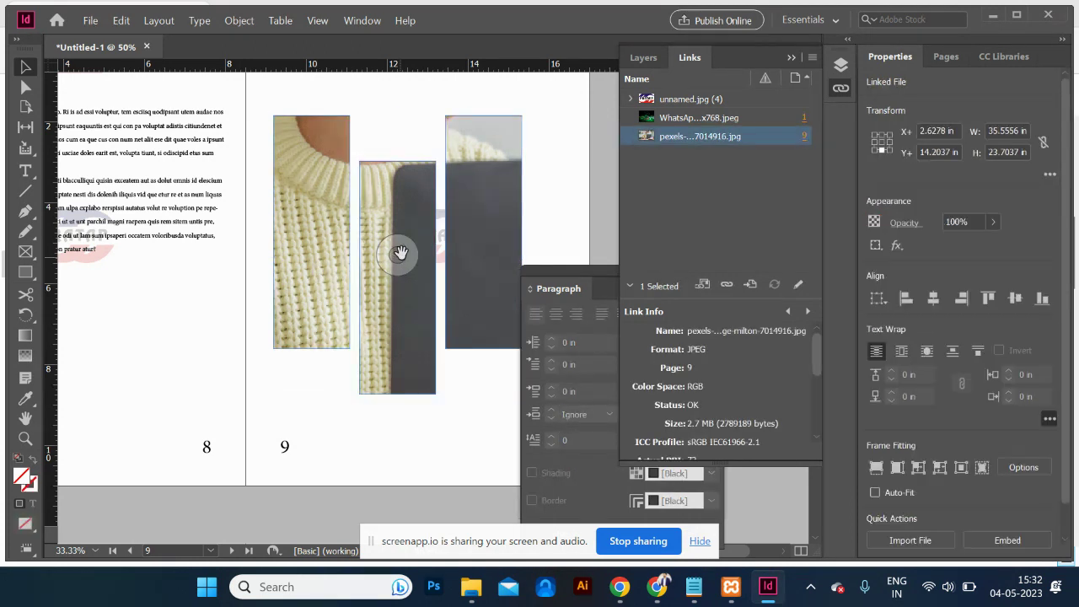
pyautogui.moveTo(407, 340); pyautogui.dragTo(401, 368)
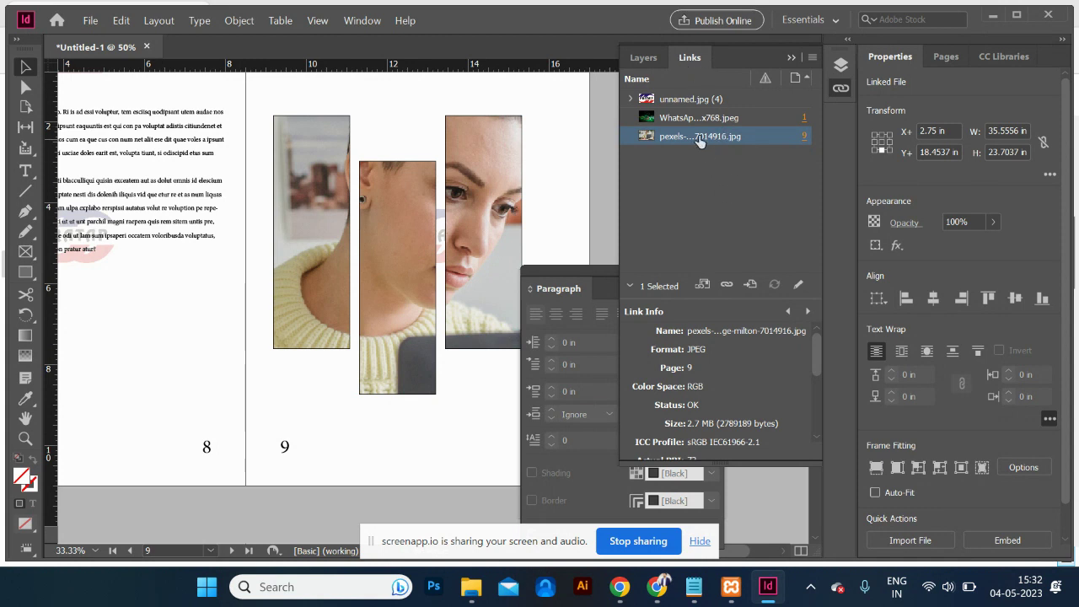
pyautogui.click(727, 284)
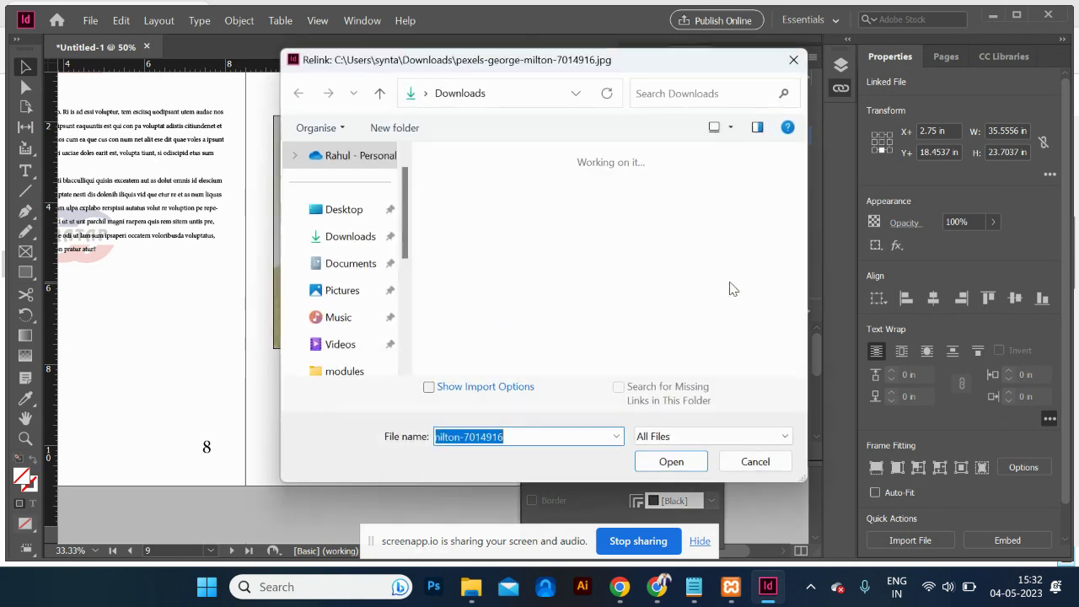
pyautogui.scroll(-5, 548, 261)
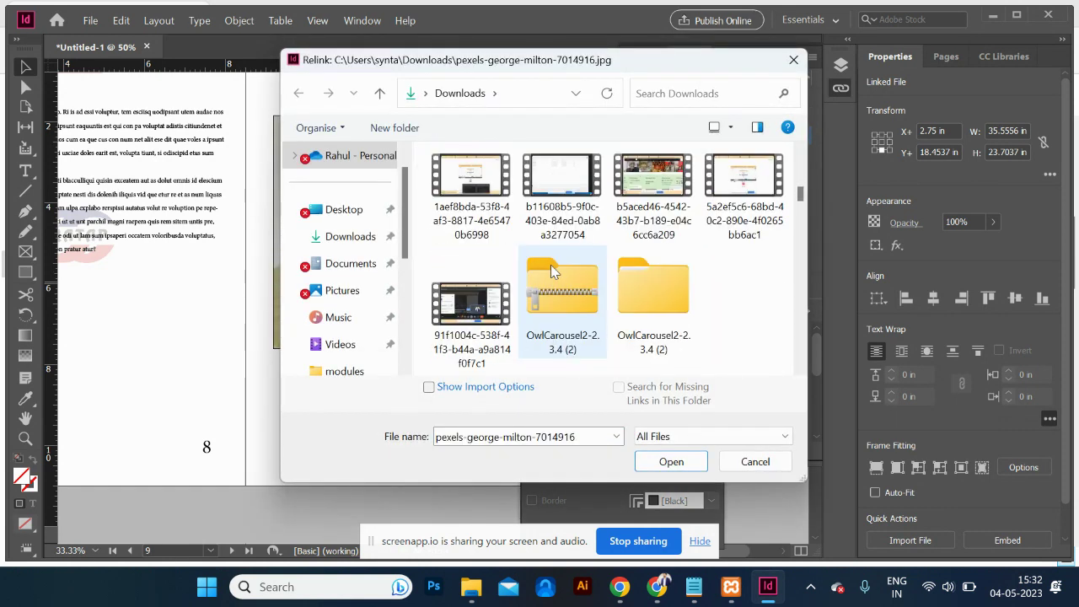
pyautogui.click(793, 59)
# Scale the photo inside the three frames down to about 15.46 by 10.3 in and move it up to cover them.
pyautogui.click(397, 254)
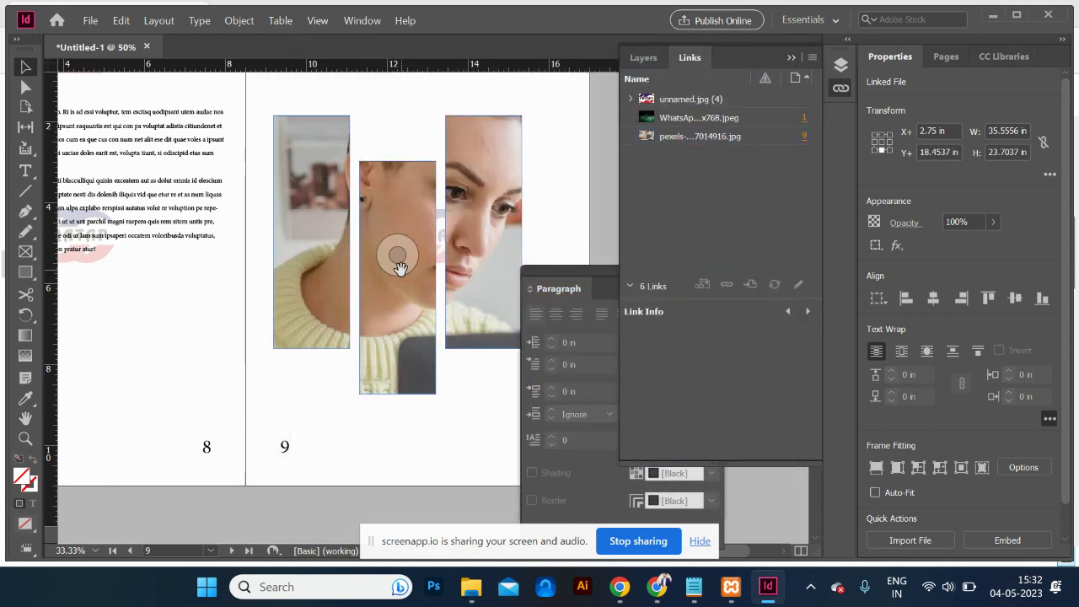
pyautogui.hotkey('ctrl', '-')
pyautogui.hotkey('ctrl', '-')
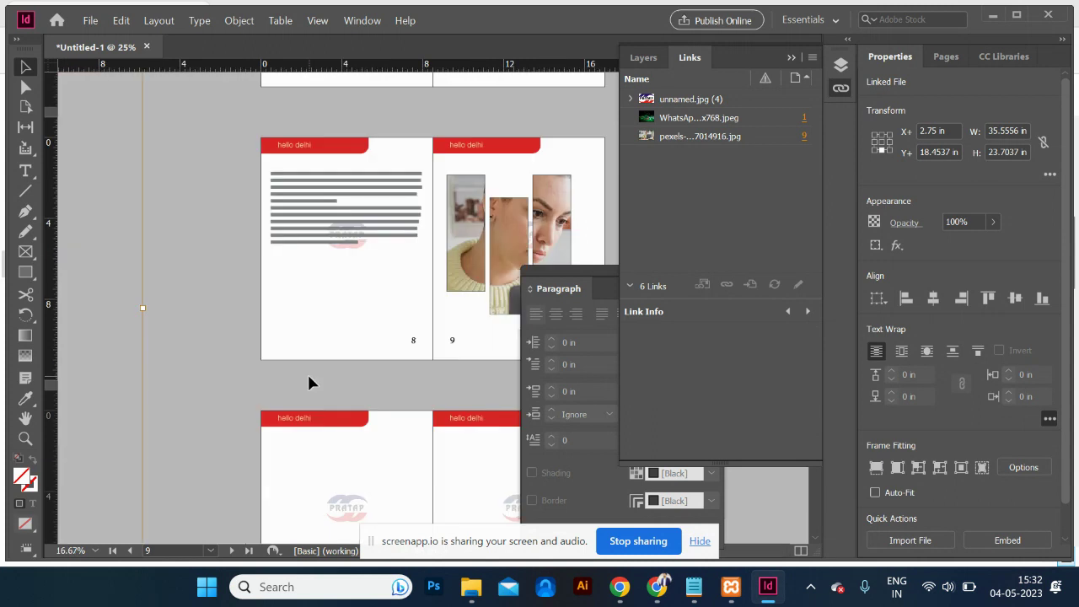
pyautogui.hotkey('ctrl', '-')
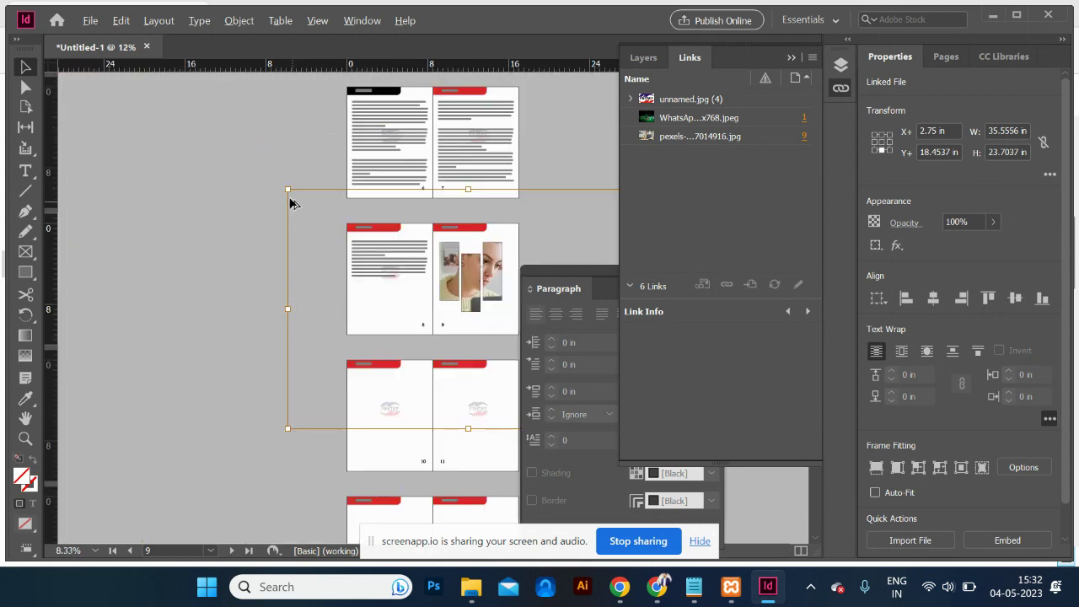
pyautogui.moveTo(288, 189); pyautogui.dragTo(389, 256)
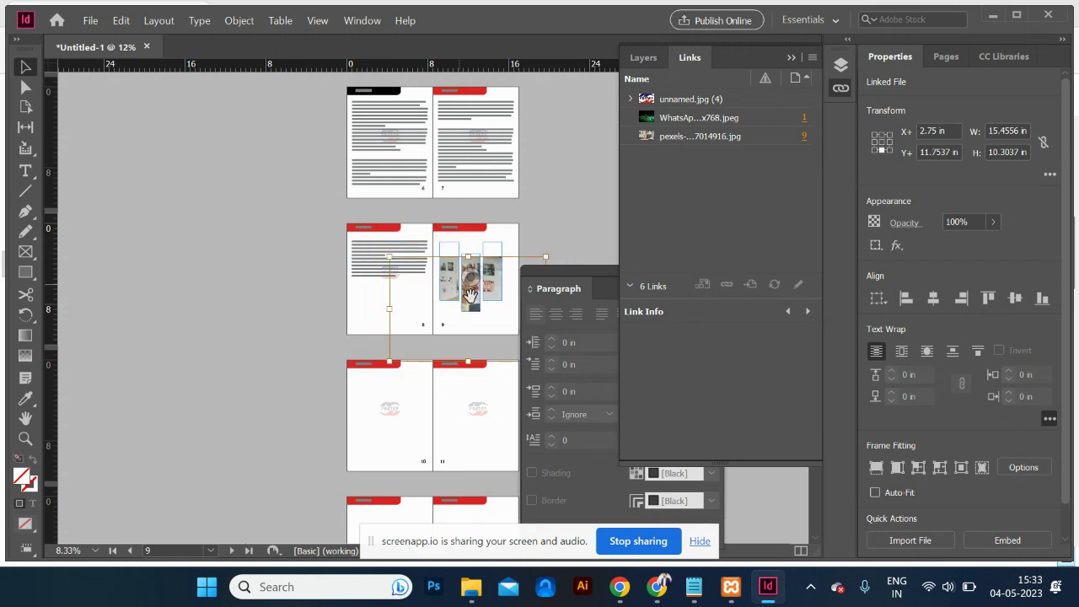
pyautogui.moveTo(471, 285); pyautogui.dragTo(472, 257)
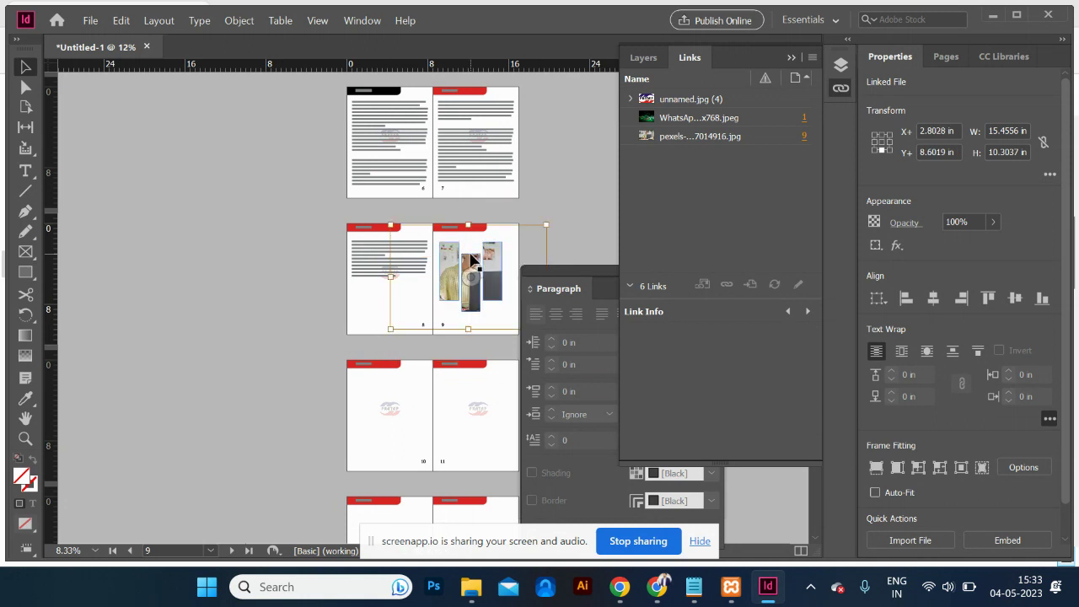
# Move the photo inside the three page 9 frames down to a Y position of 9.7537 in.
pyautogui.moveTo(472, 274); pyautogui.dragTo(471, 285)
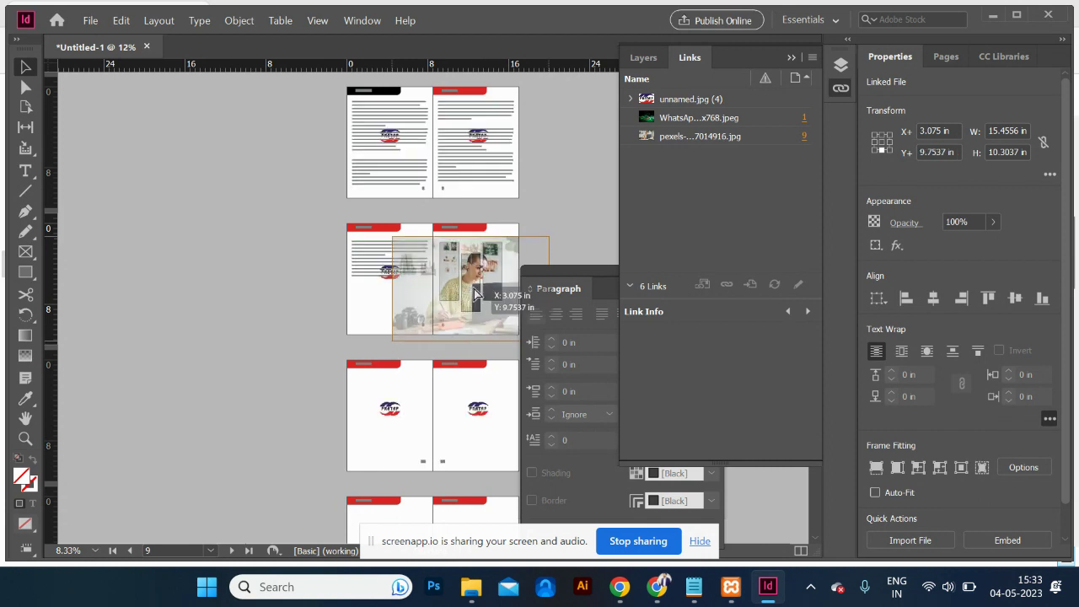
pyautogui.click(585, 196)
# Inspect the split photo on page 9 up close, comparing the normal view with guides and frame edges against the preview.
pyautogui.hotkey('ctrl', '=')
pyautogui.scroll(10, 584, 200)
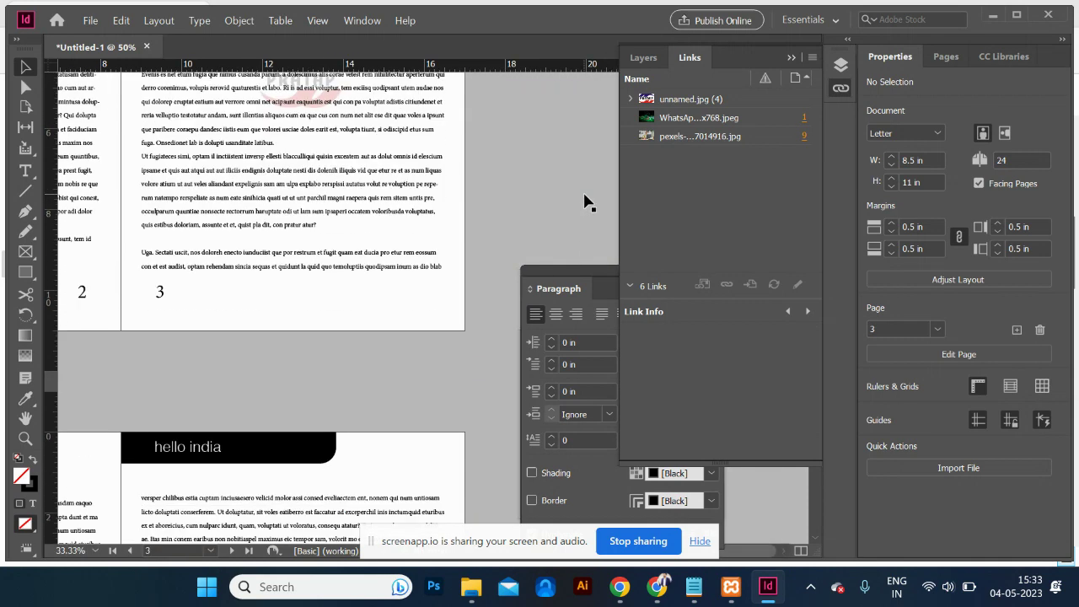
pyautogui.hscroll(-7, 445, 176)
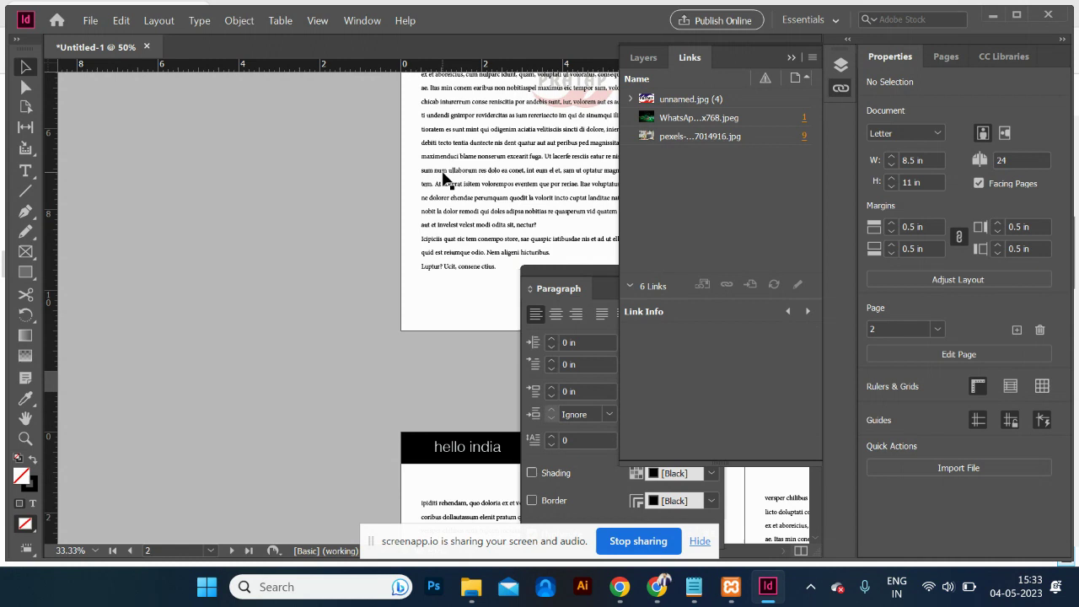
pyautogui.hscroll(5, 445, 178)
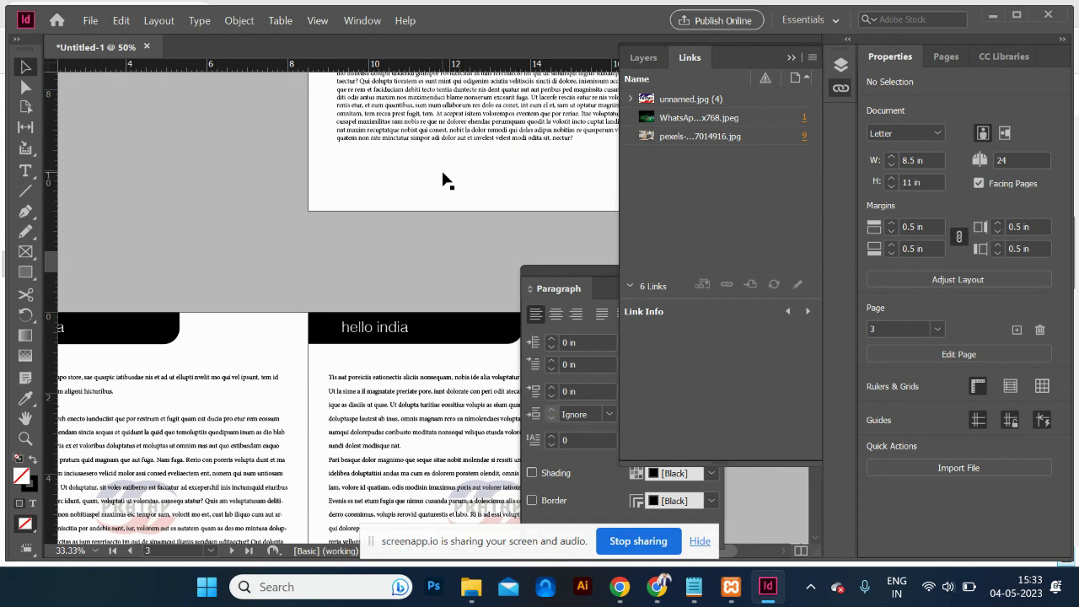
pyautogui.scroll(-10, 390, 288)
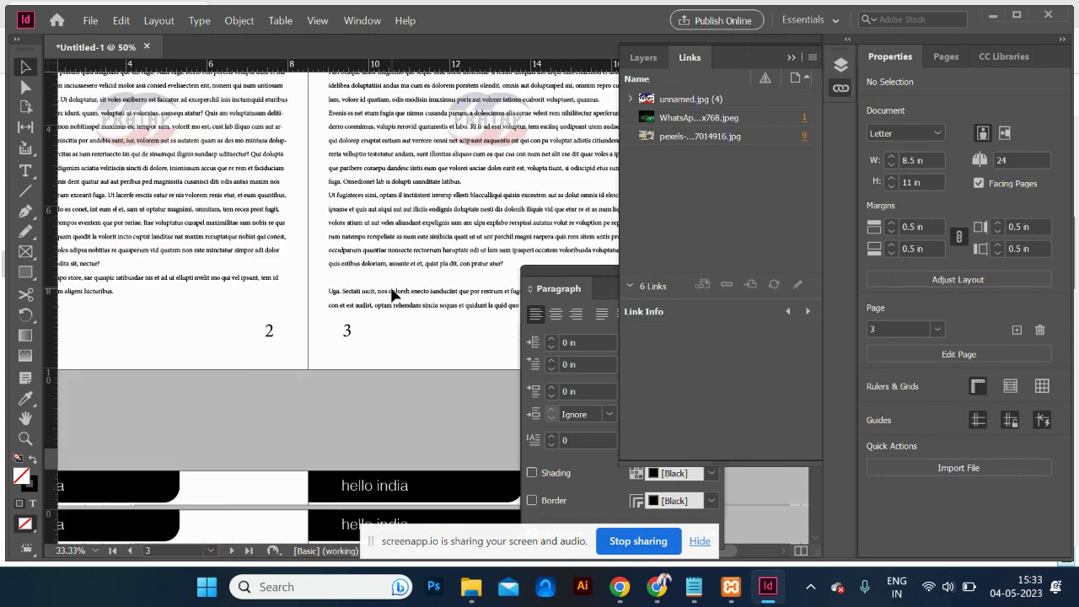
pyautogui.scroll(-15, 390, 293)
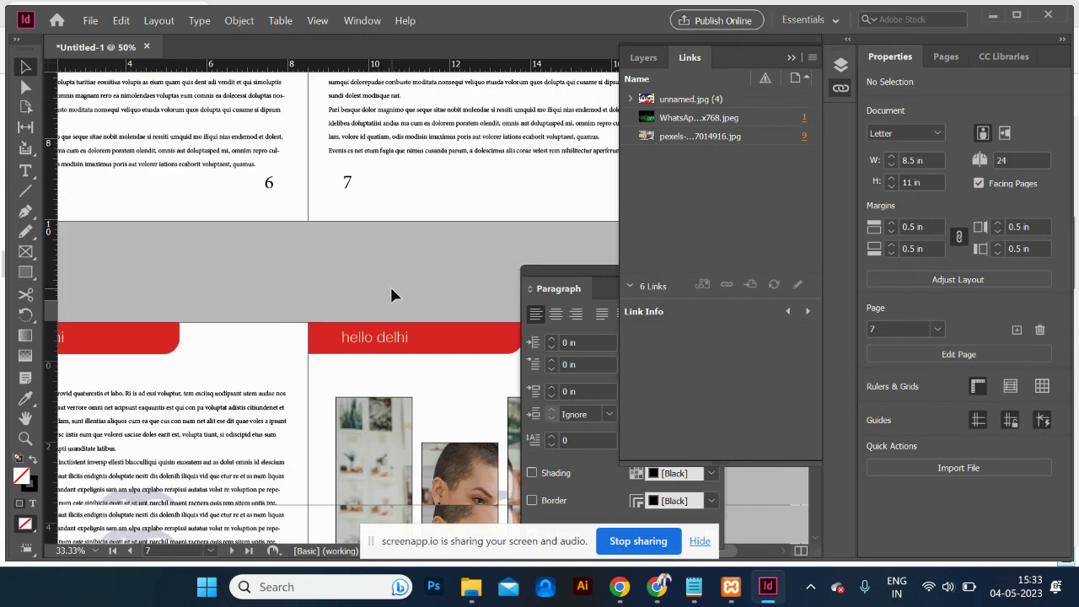
pyautogui.scroll(2, 390, 295)
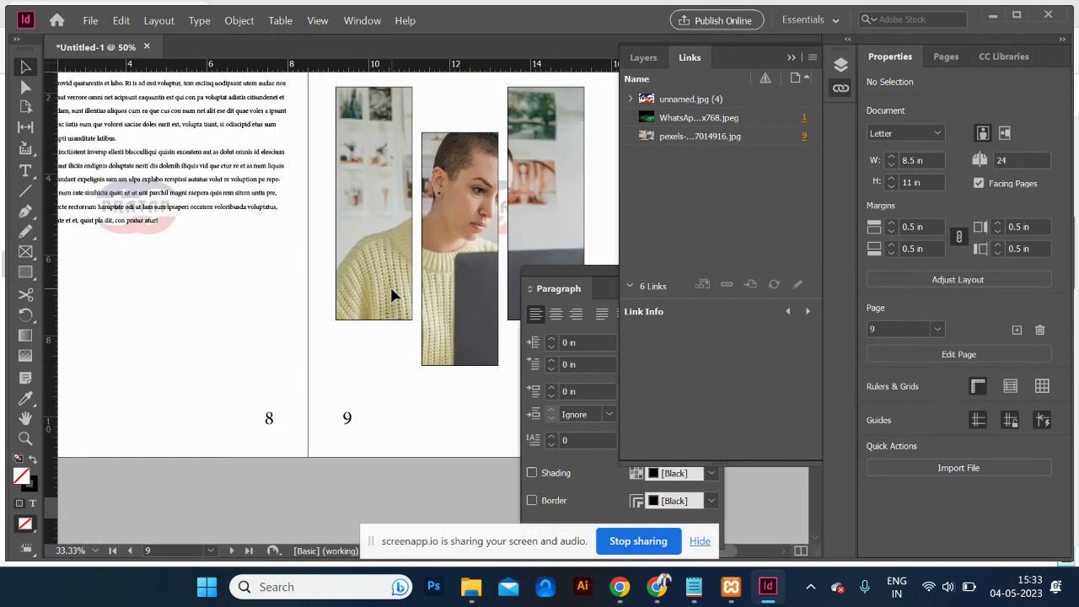
pyautogui.click(455, 226)
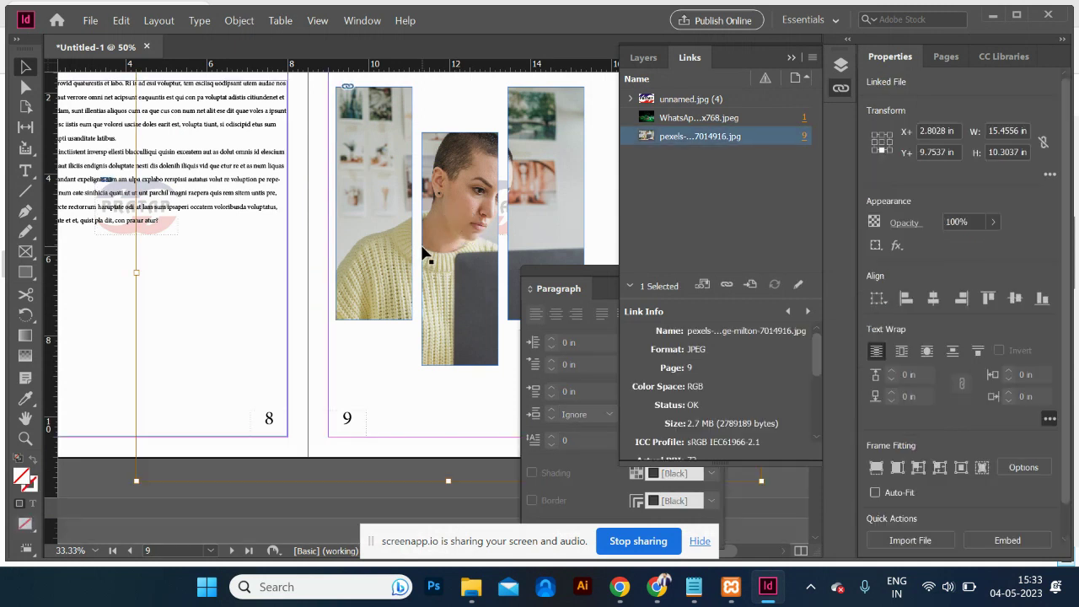
pyautogui.press('w')
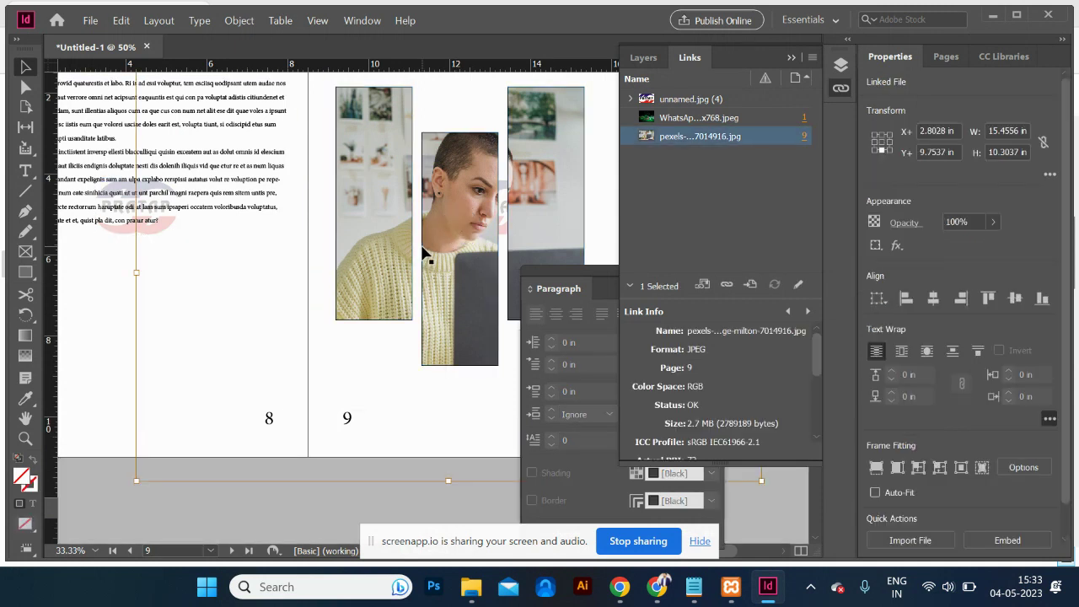
pyautogui.press('w')
pyautogui.press('w')
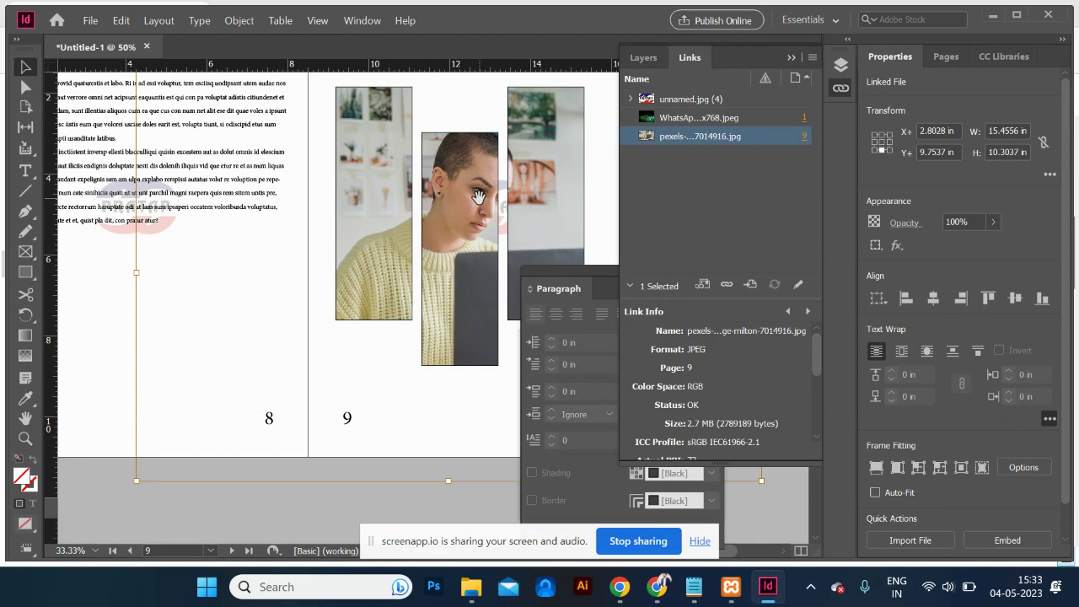